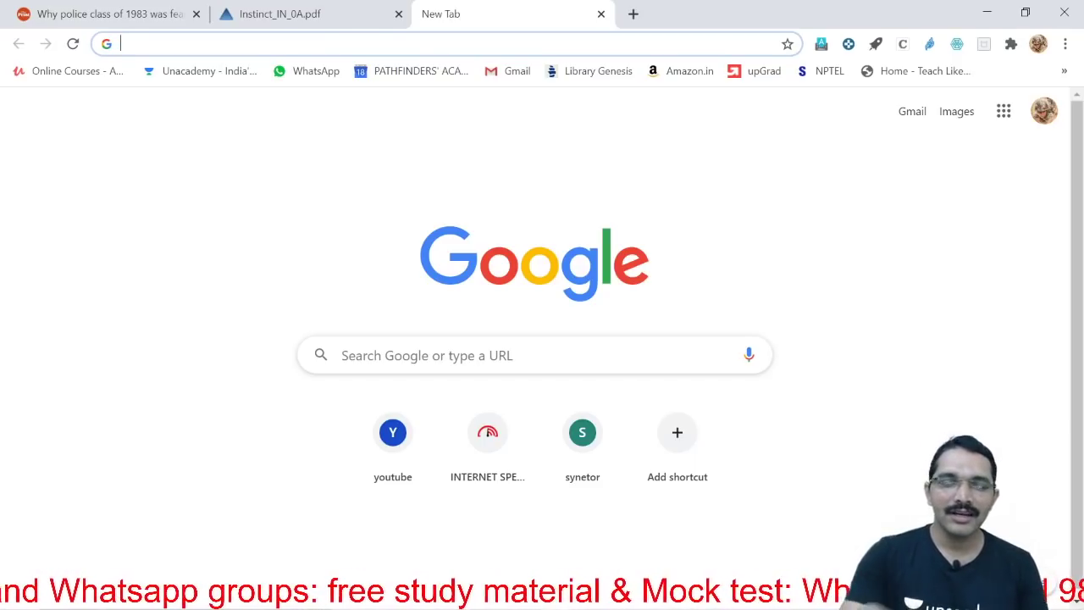
Load the UPSC homepage at upsc.gov.in from the address bar suggestion
text(u)
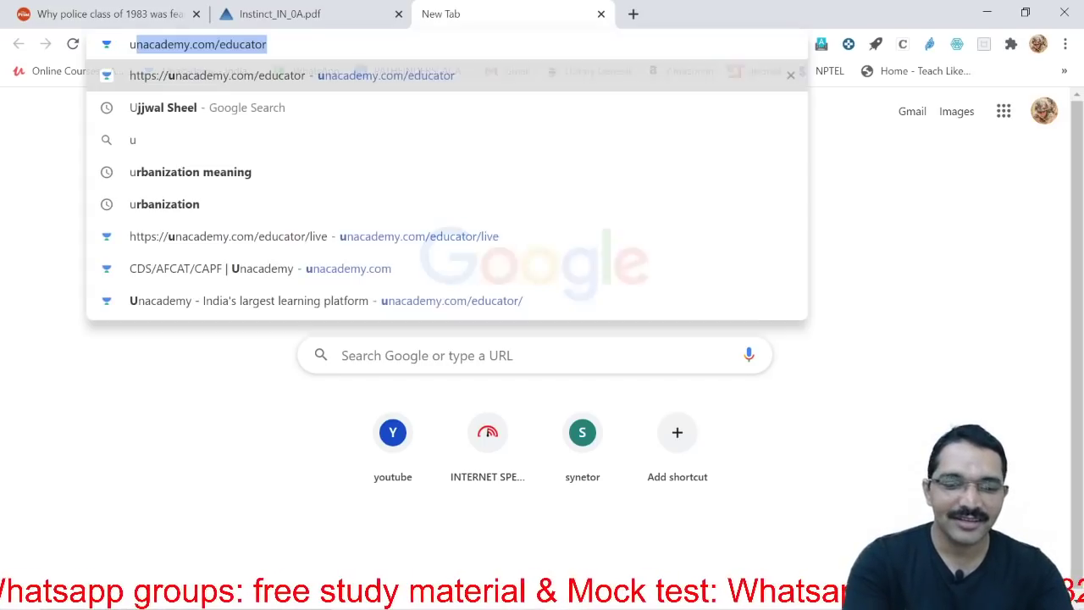
key(BackSpace)
key(BackSpace)
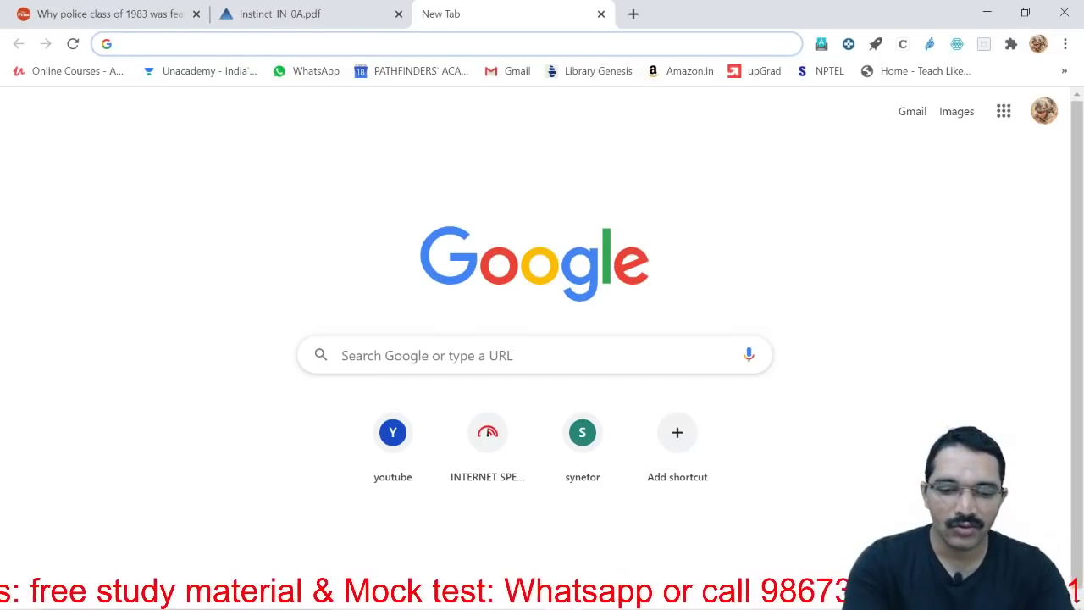
text(up)
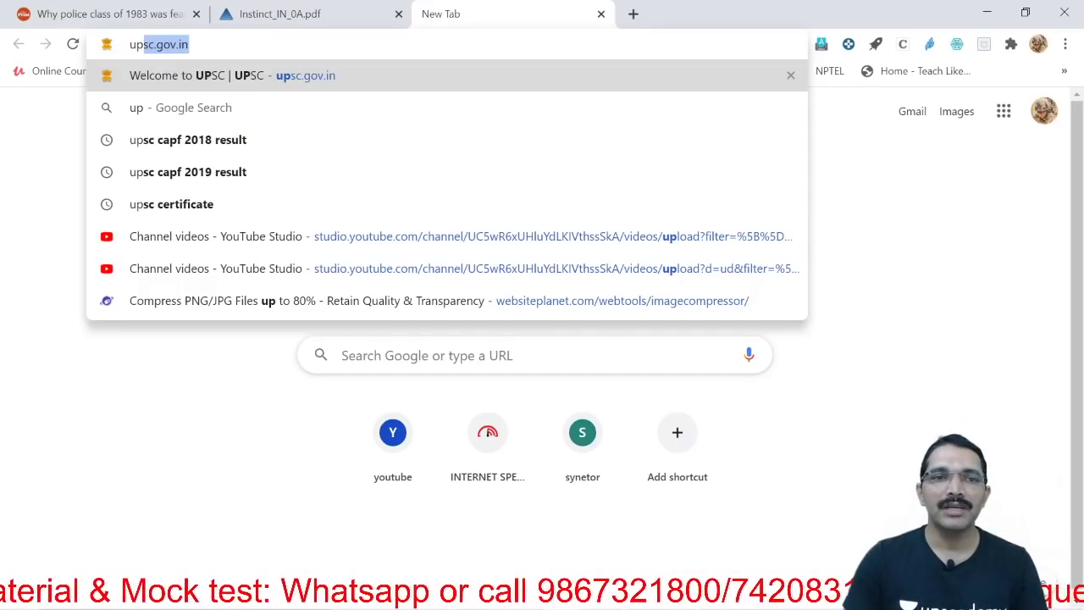
key(Return)
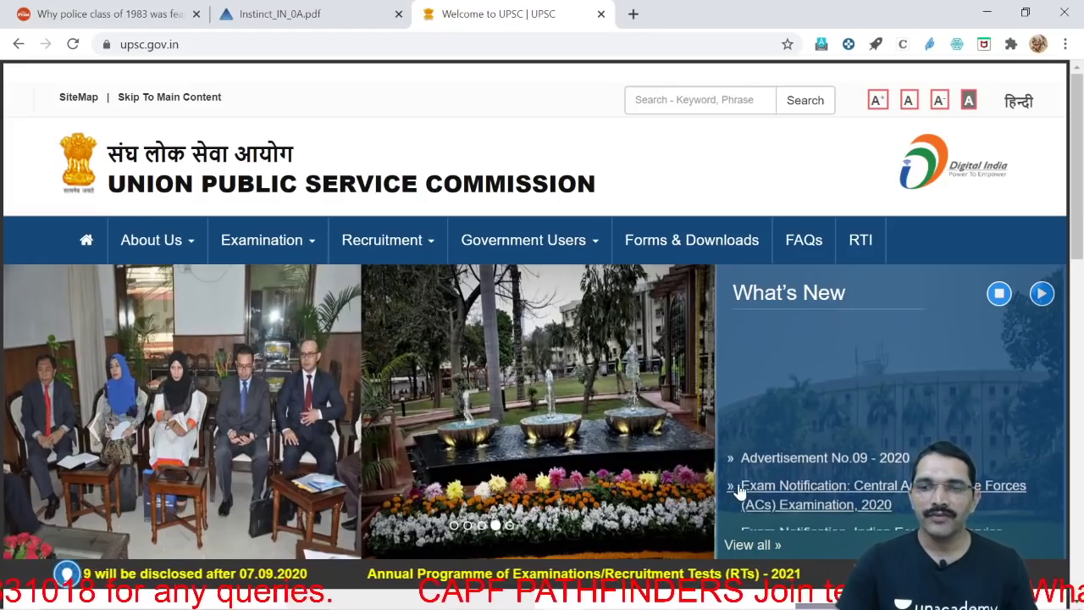
Open the CAPF (ACs) Examination 2020 notification and its 693.76 KB PDF document
click(820, 450)
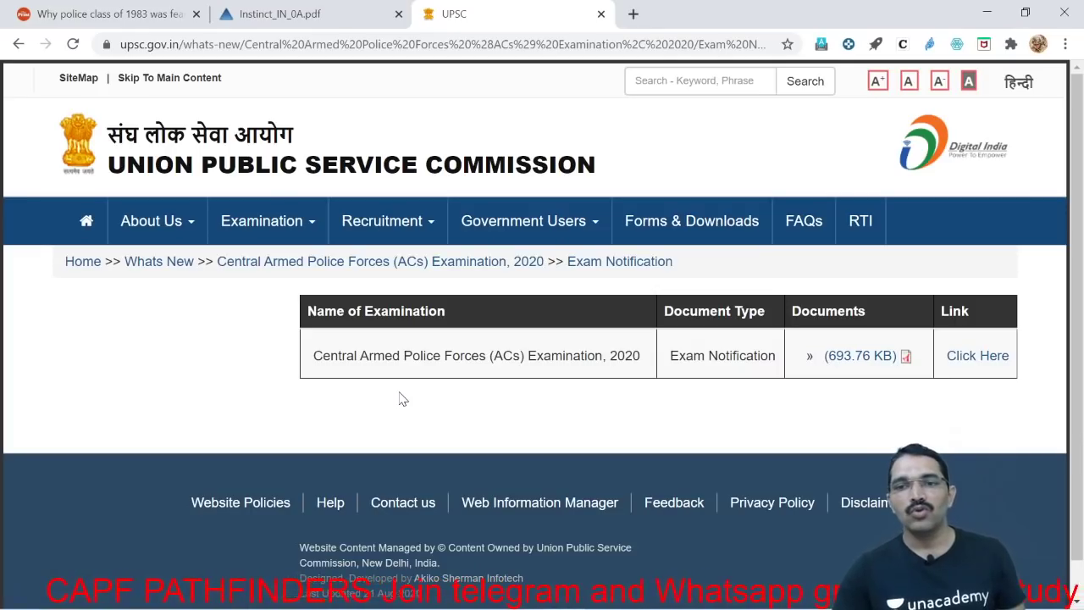
click(874, 362)
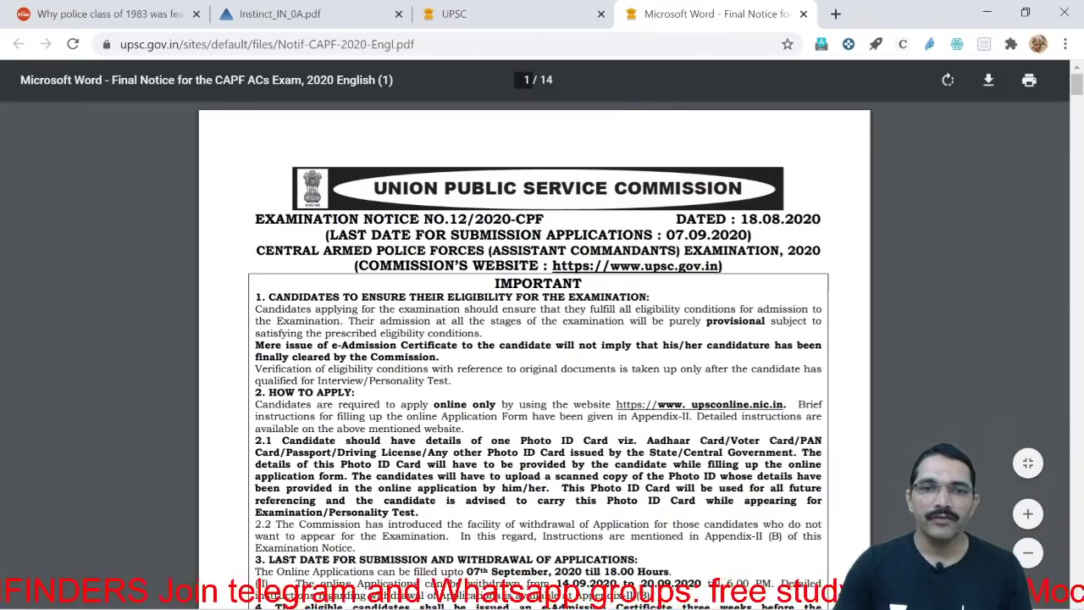
Zoom into the notice PDF and read down to the Eligibility Conditions and Age Limits
scroll(542, 339, down, 2)
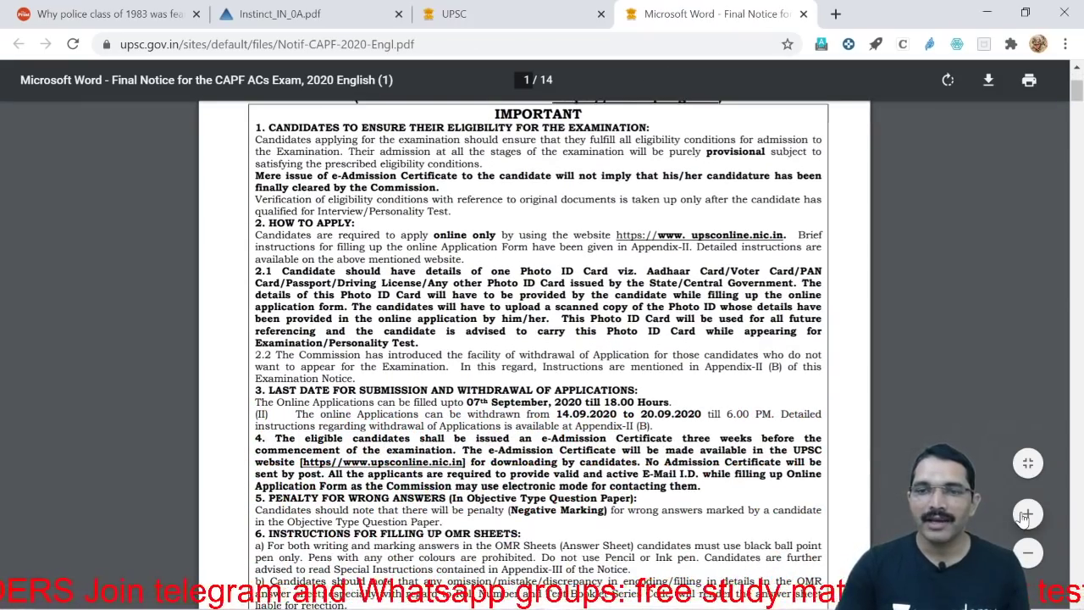
scroll(542, 339, up, 3)
key(ctrl+plus)
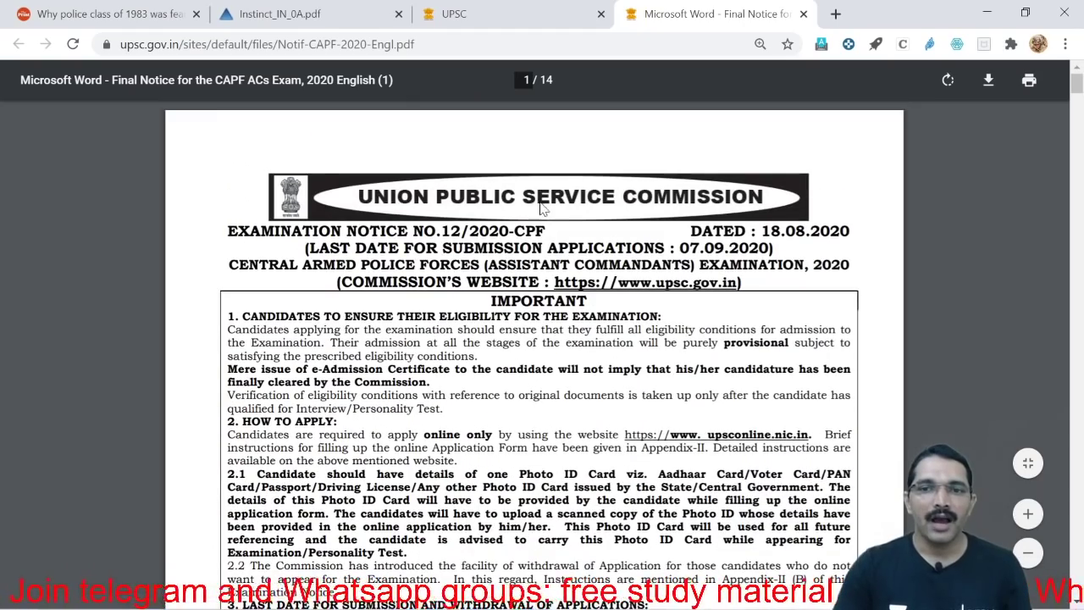
scroll(542, 338, down, 10)
scroll(542, 338, down, 6)
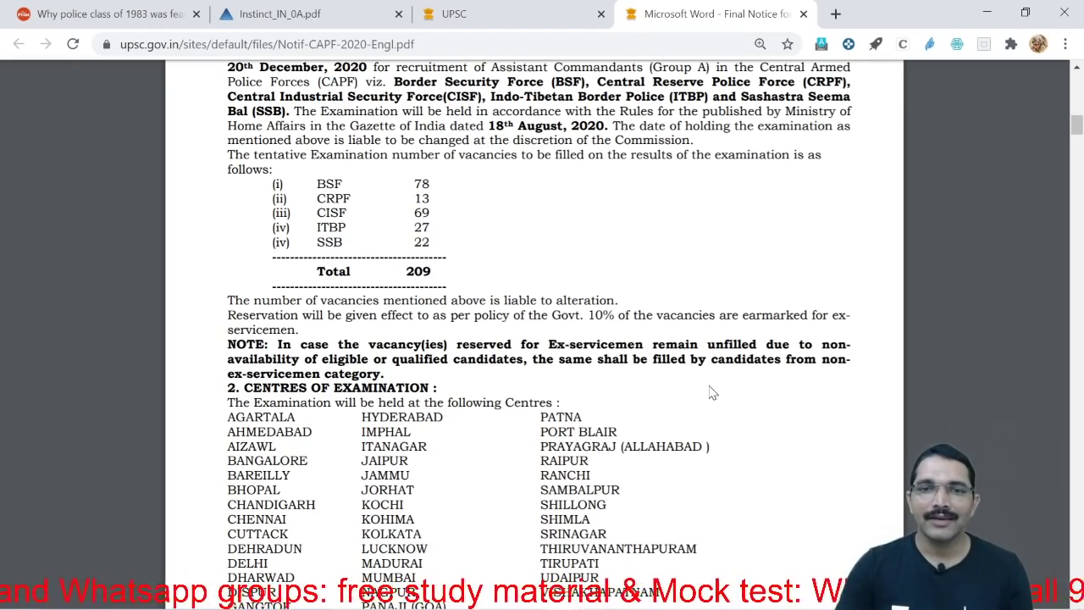
scroll(711, 391, down, 10)
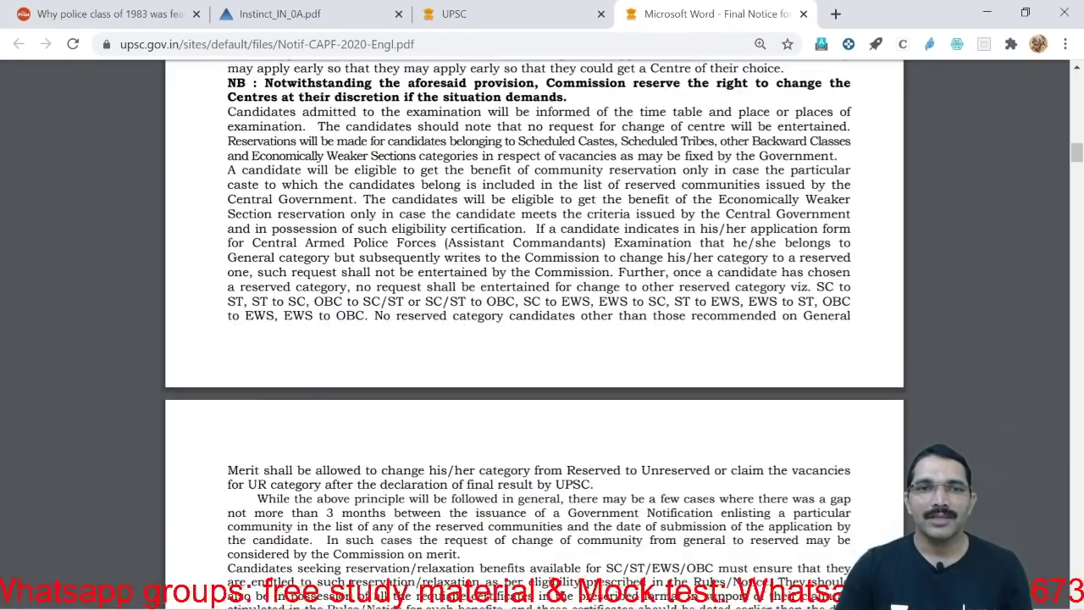
scroll(542, 339, down, 5)
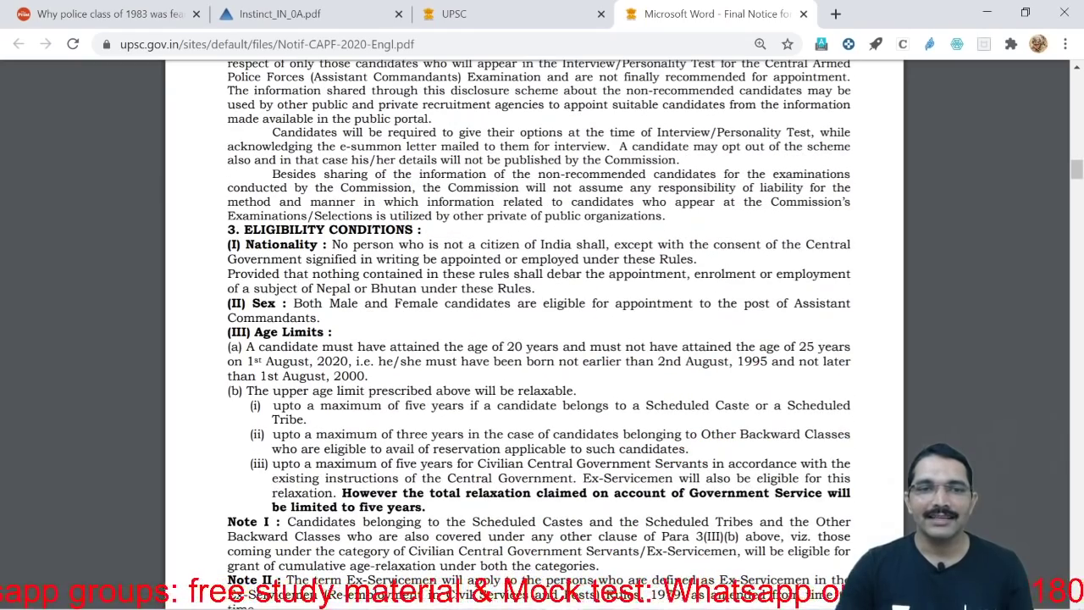
scroll(541, 338, down, 2)
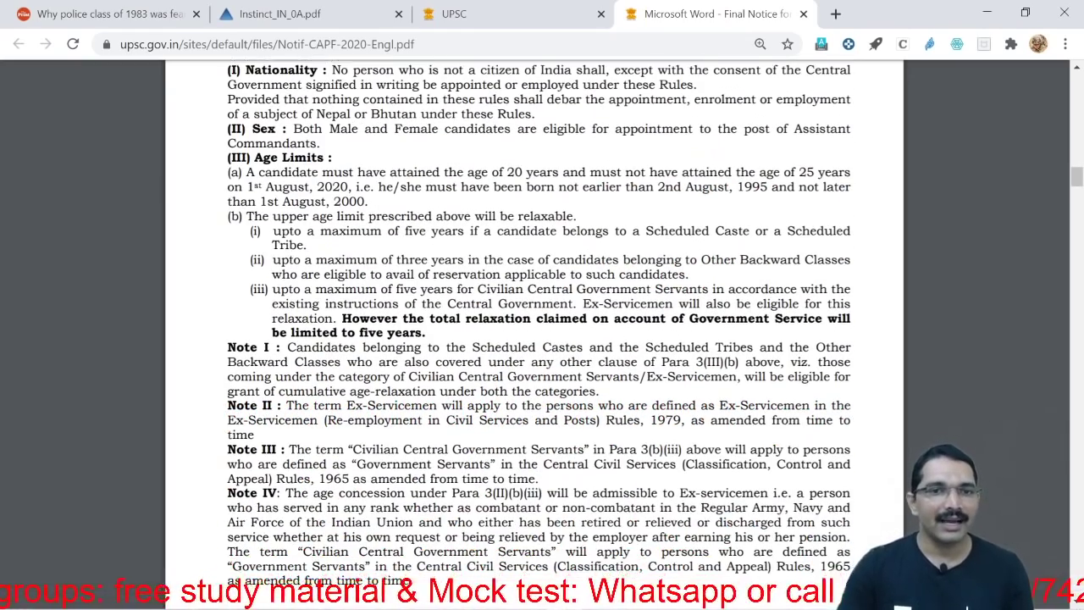
scroll(542, 339, down, 3)
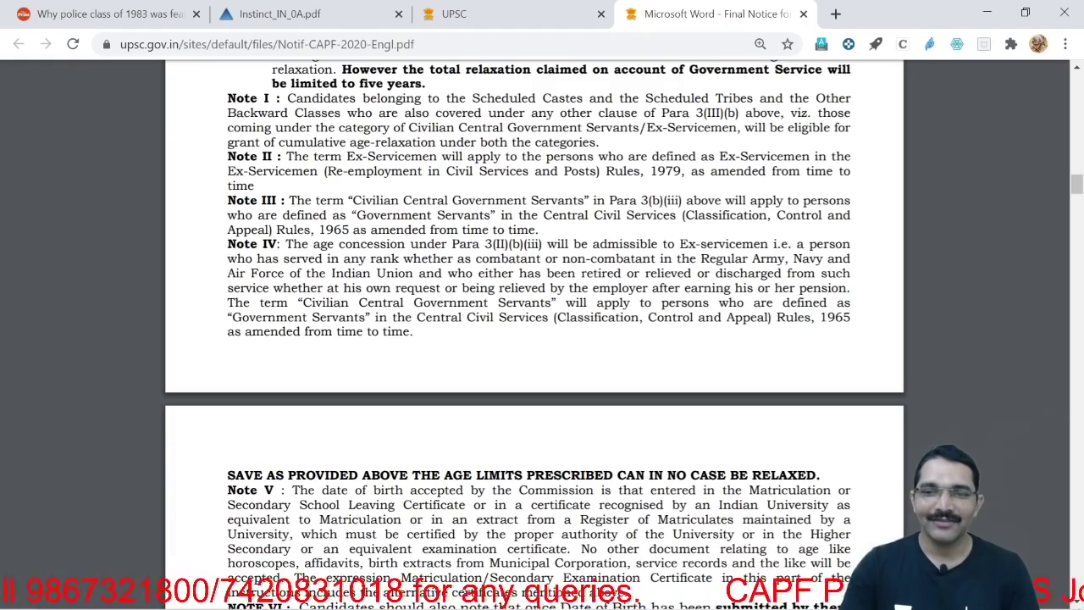
scroll(533, 339, down, 5)
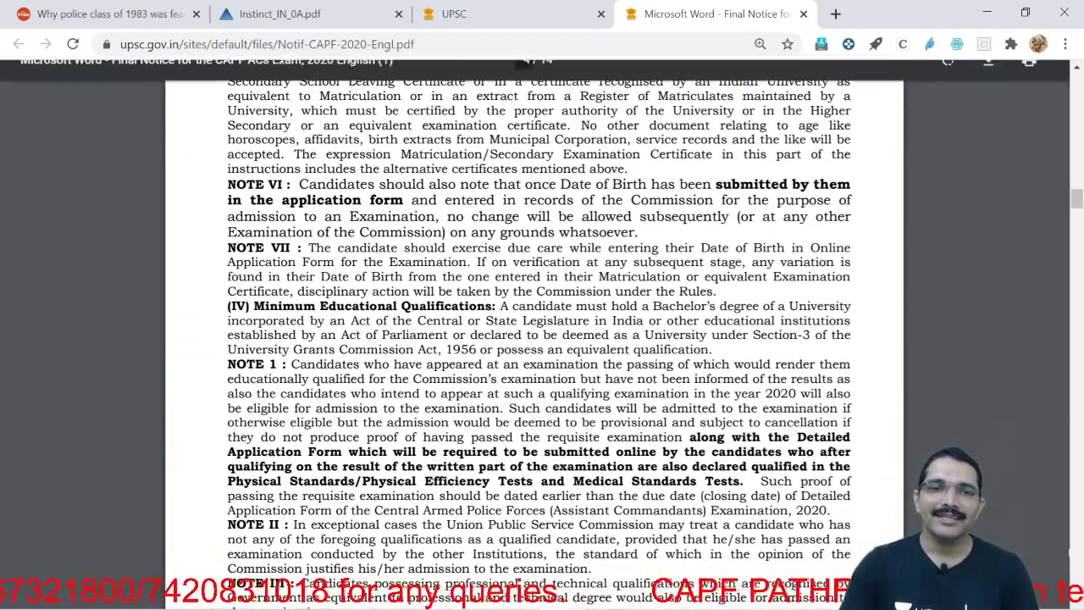
Read the fee, application and PET table sections, then return to the notice's top
scroll(533, 338, down, 3)
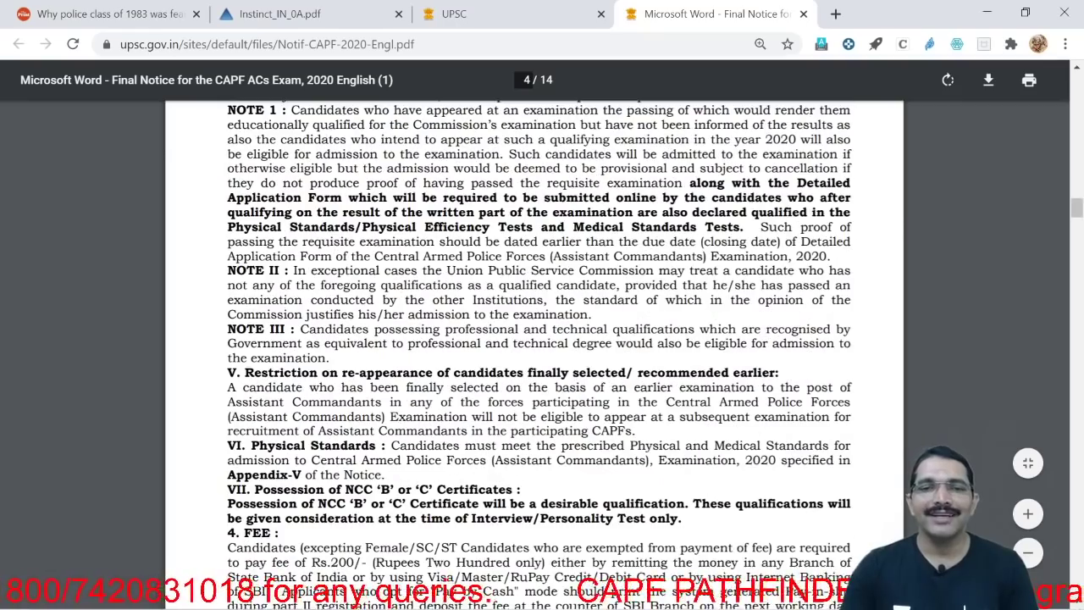
scroll(533, 339, down, 7)
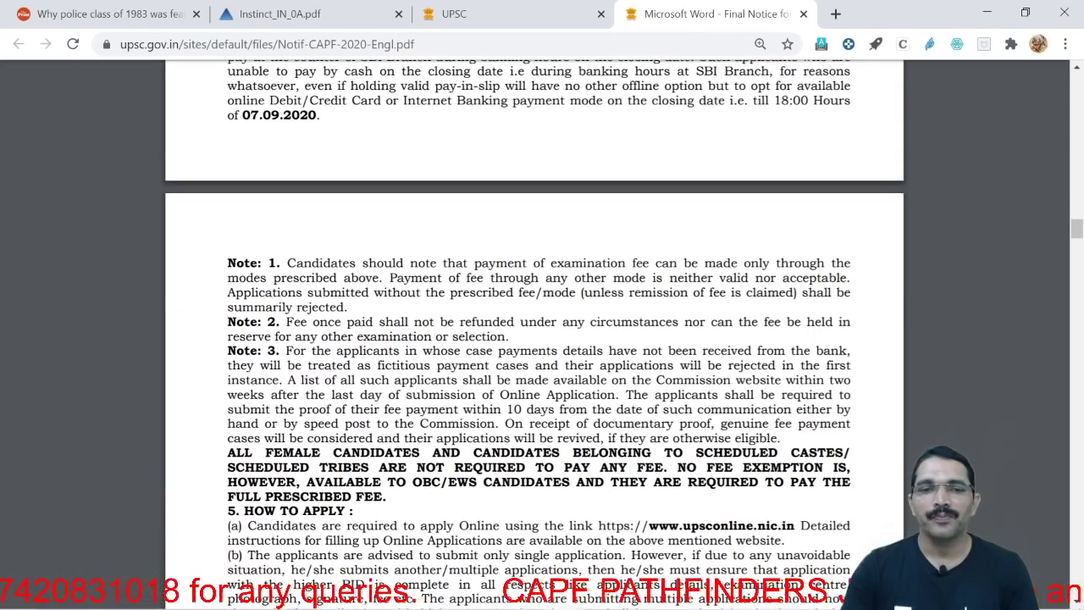
scroll(533, 339, down, 3)
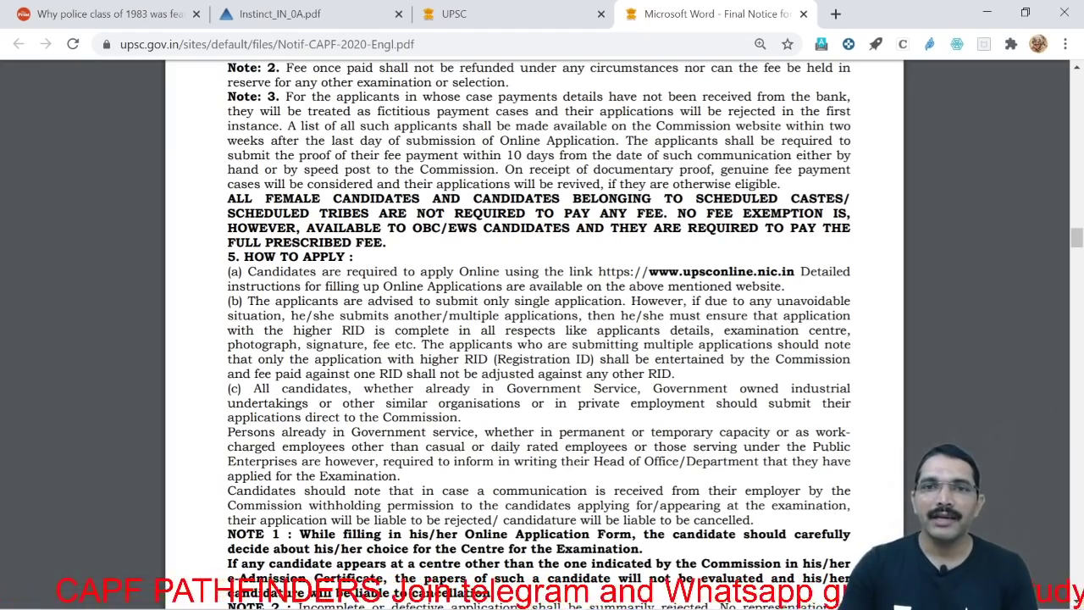
scroll(542, 339, down, 15)
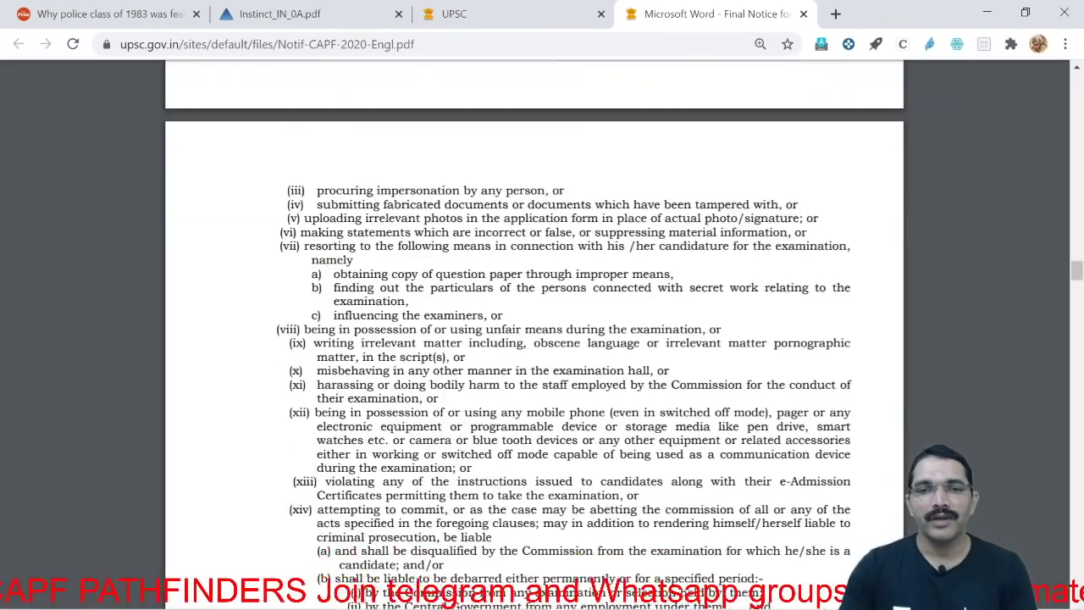
scroll(533, 338, down, 15)
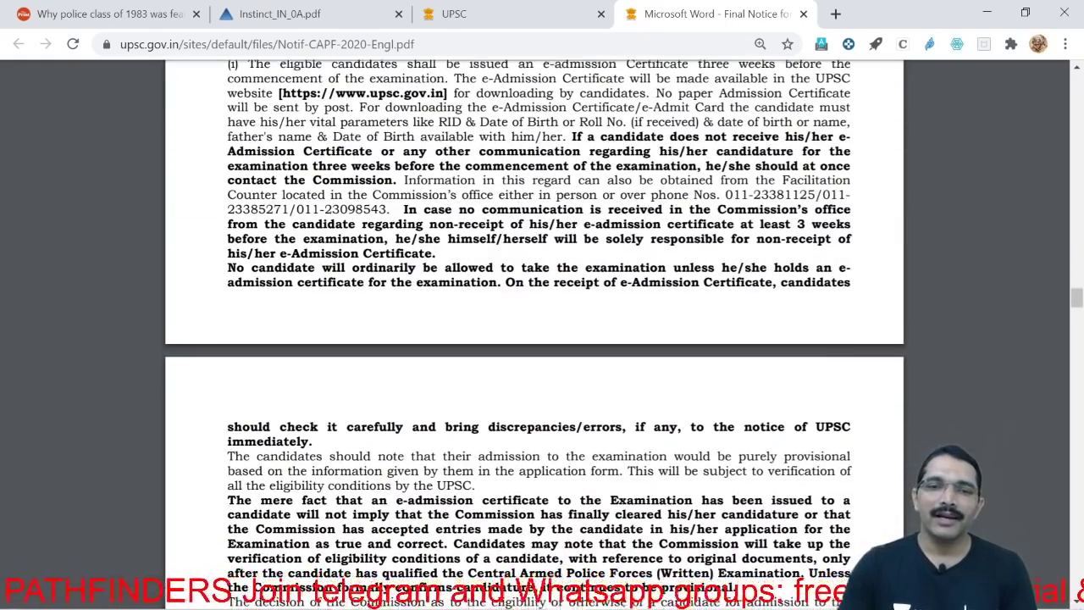
scroll(534, 339, down, 10)
scroll(533, 339, down, 10)
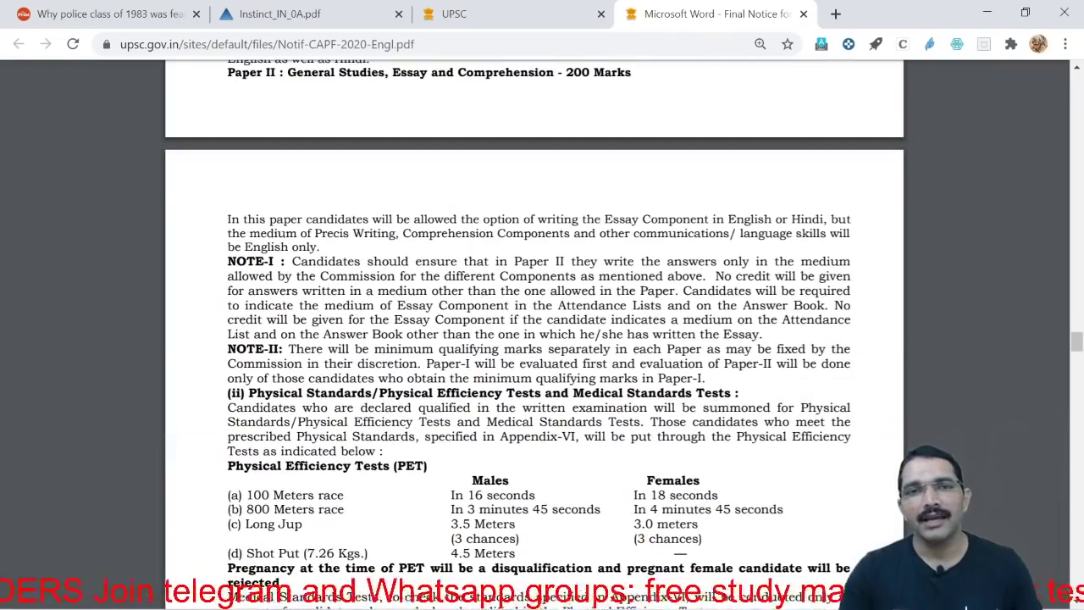
scroll(534, 338, up, 20)
scroll(534, 339, up, 20)
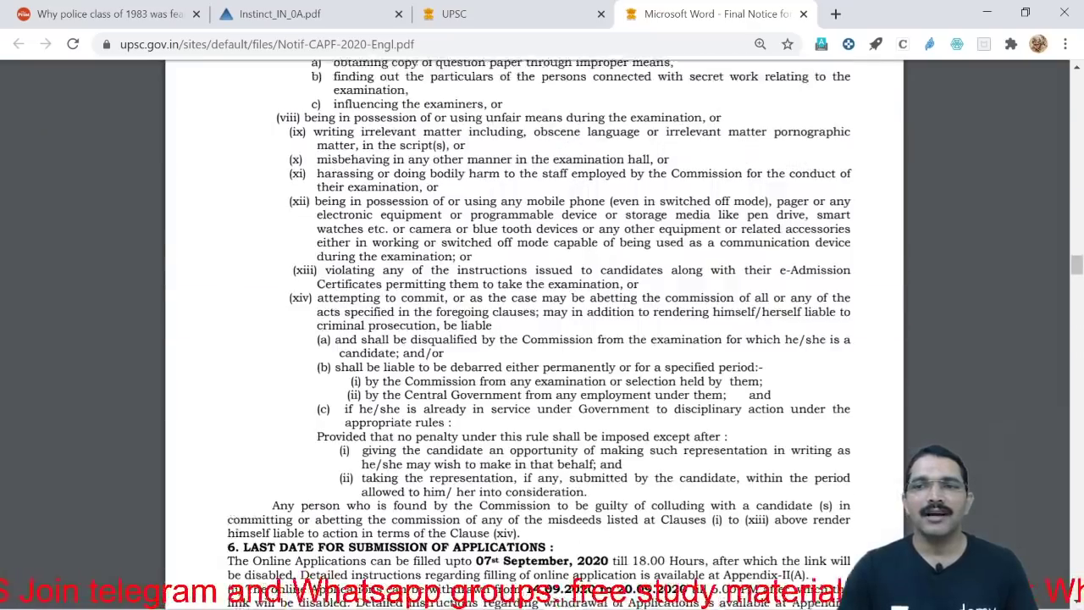
scroll(534, 339, up, 20)
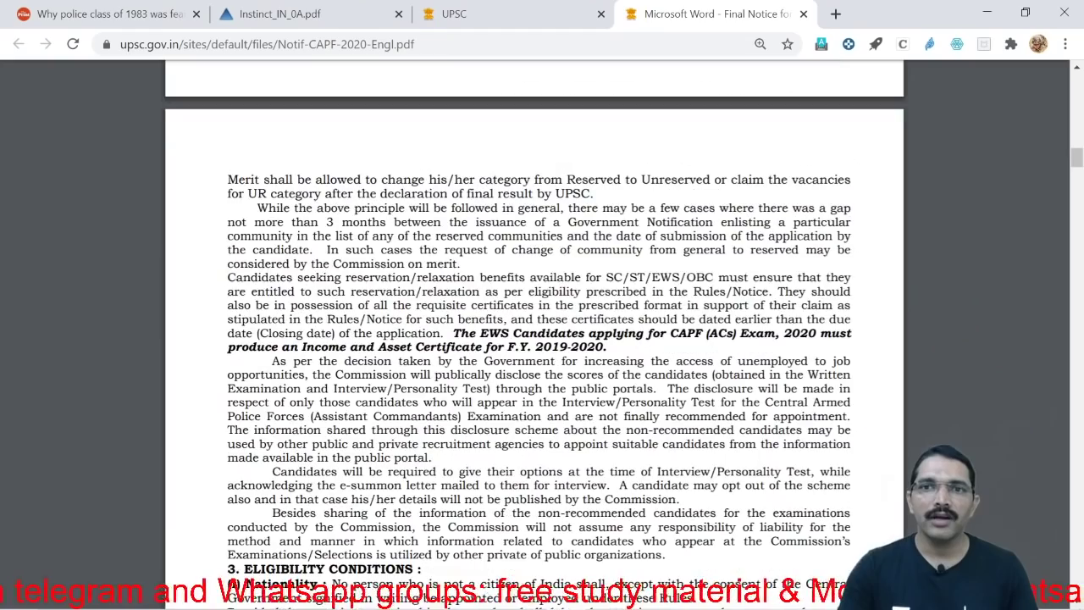
scroll(534, 339, up, 3)
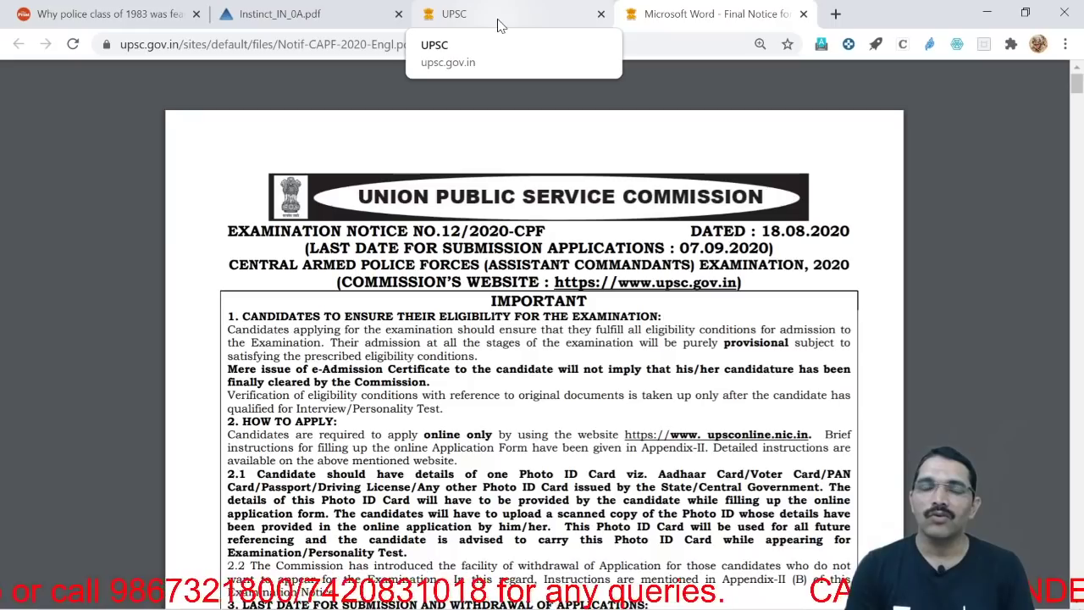
Return to the UPSC notification page and open the upsconline.nic.in examination list
click(497, 25)
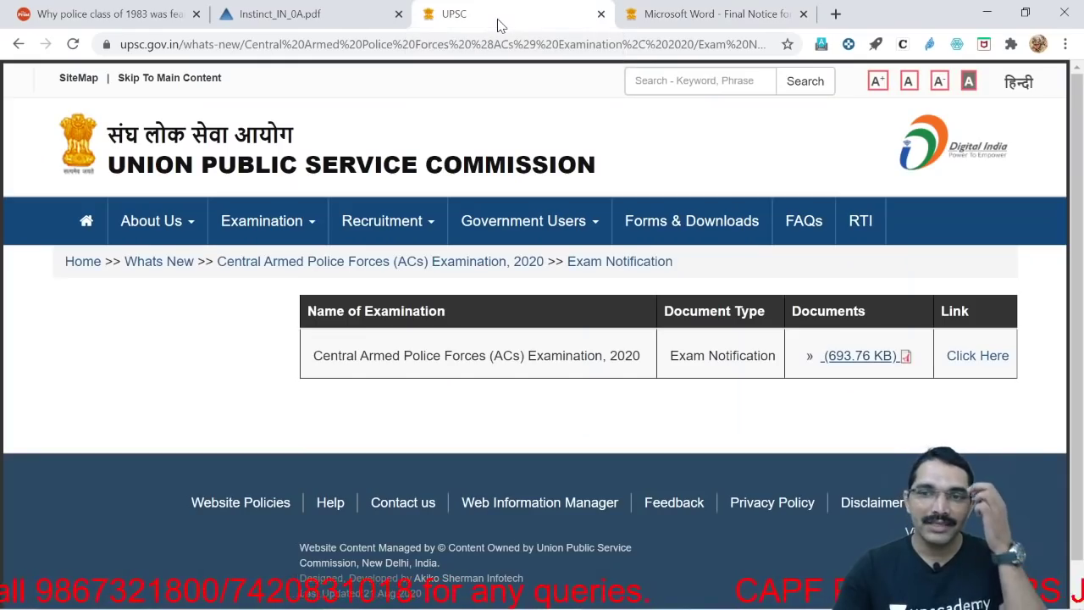
mouse_move(297, 243)
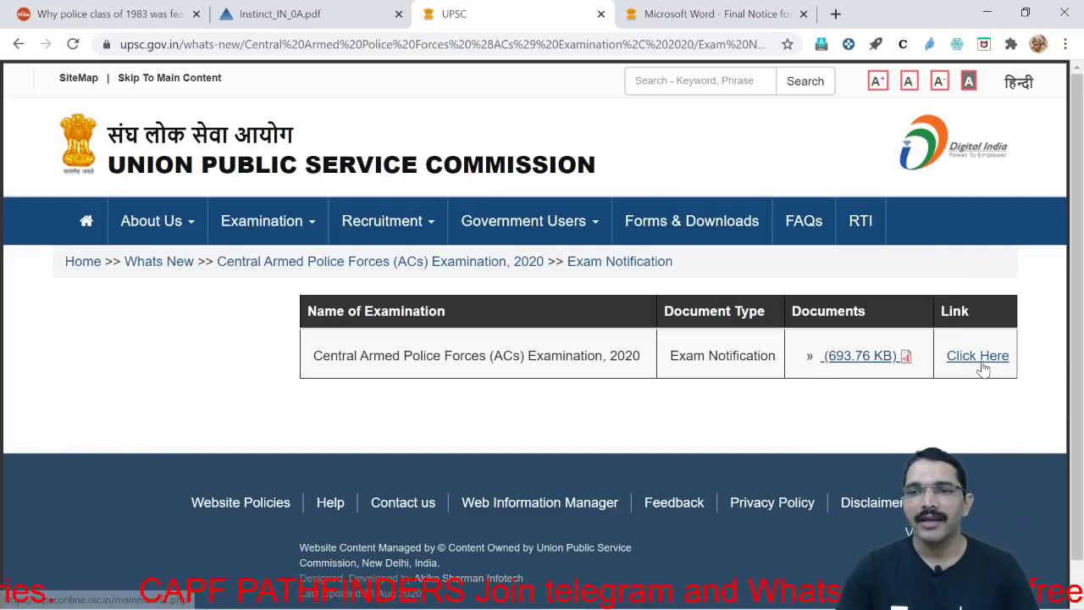
click(978, 356)
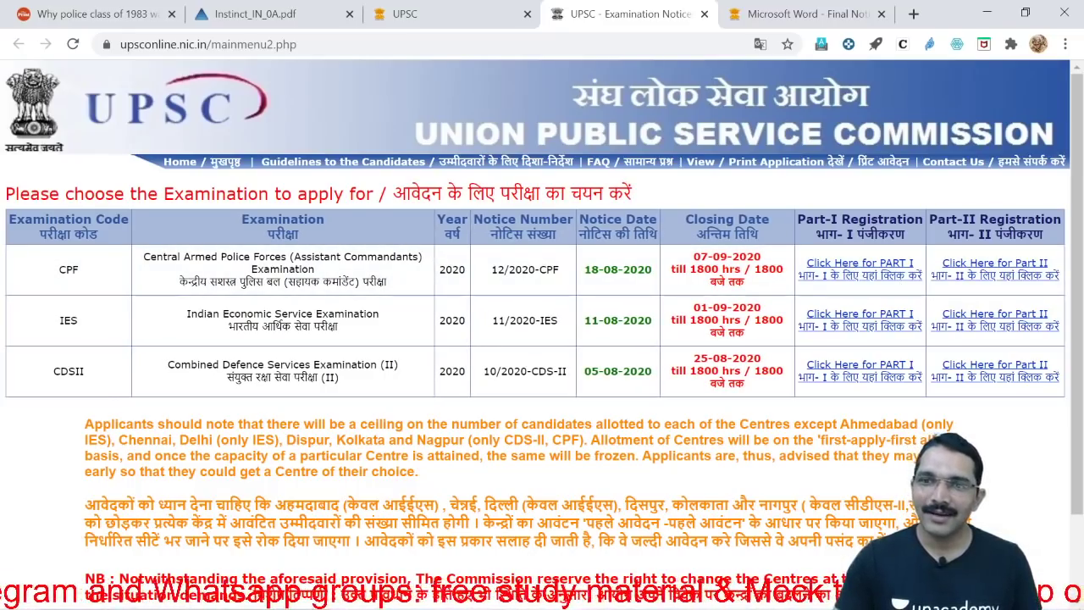
Choose 'Click Here for PART I' in the CPF row of the examination list
scroll(598, 421, down, 2)
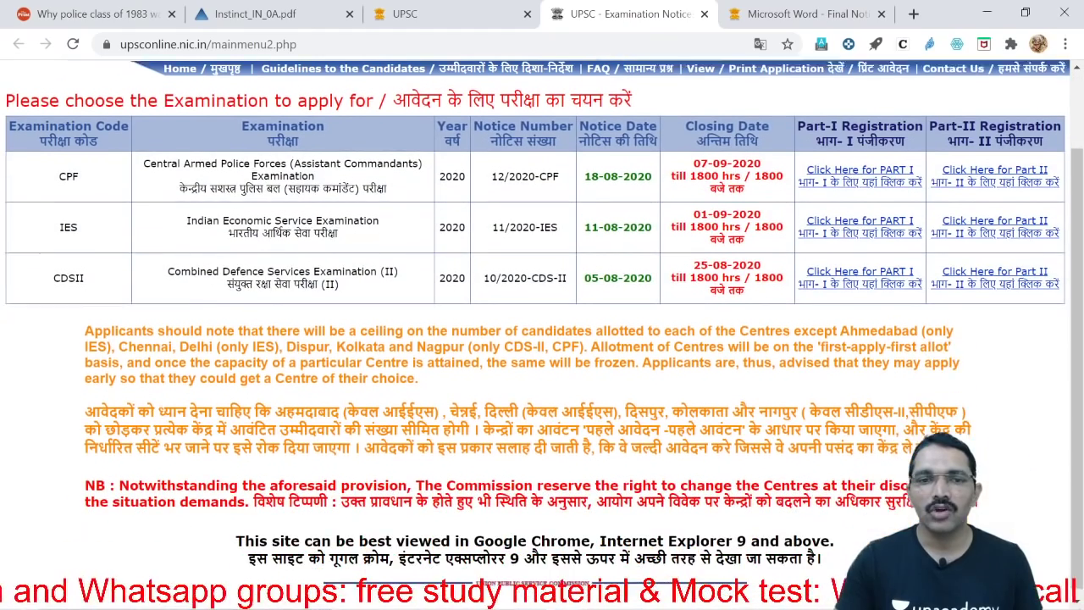
scroll(598, 421, up, 2)
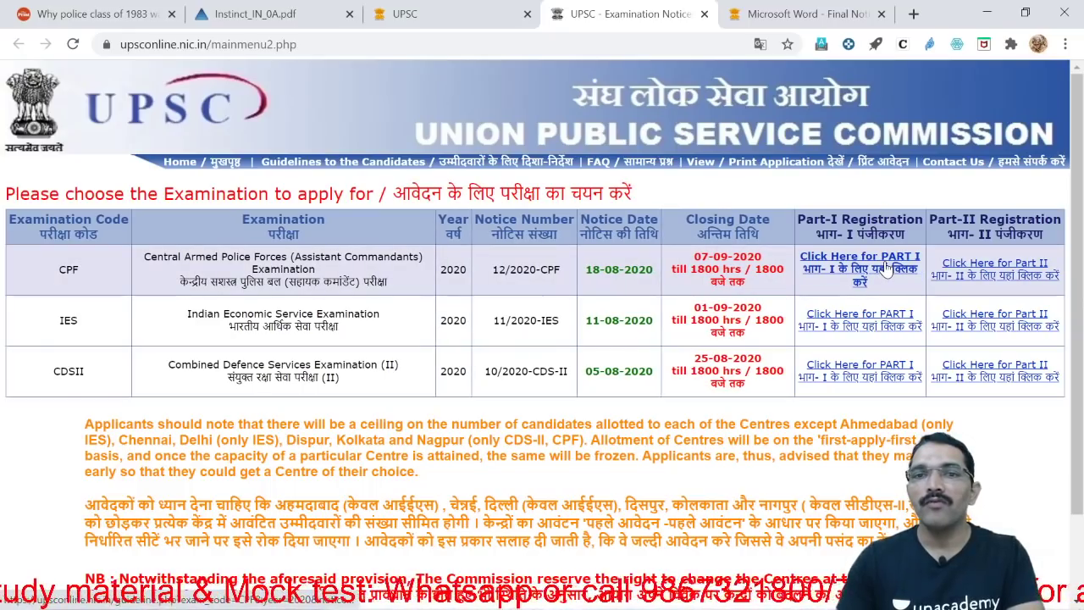
click(886, 268)
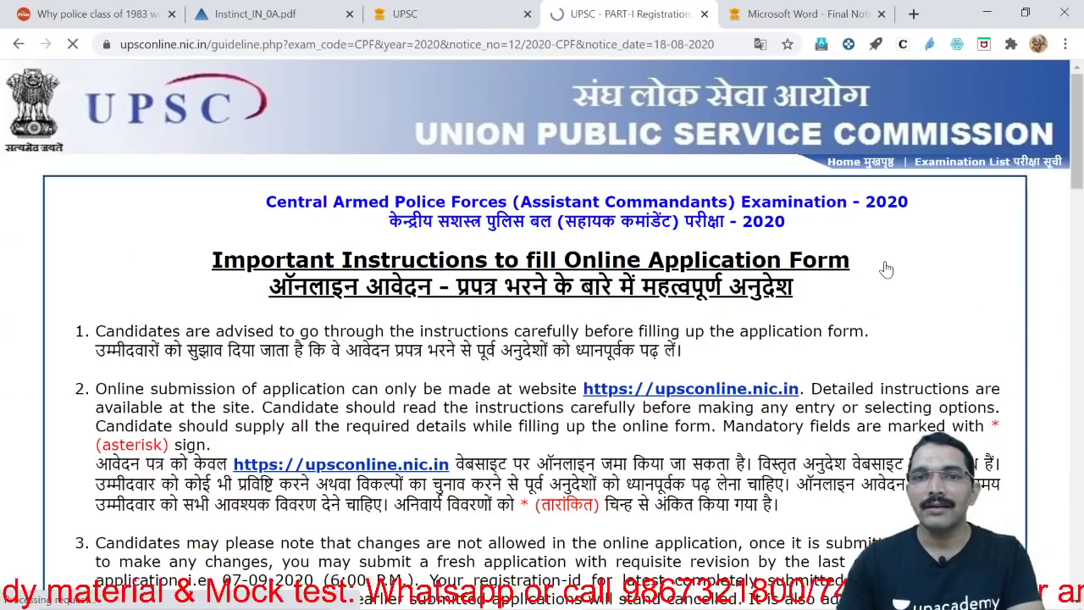
Go back to the exam list and reopen CPF Part-I registration in a new tab
click(18, 44)
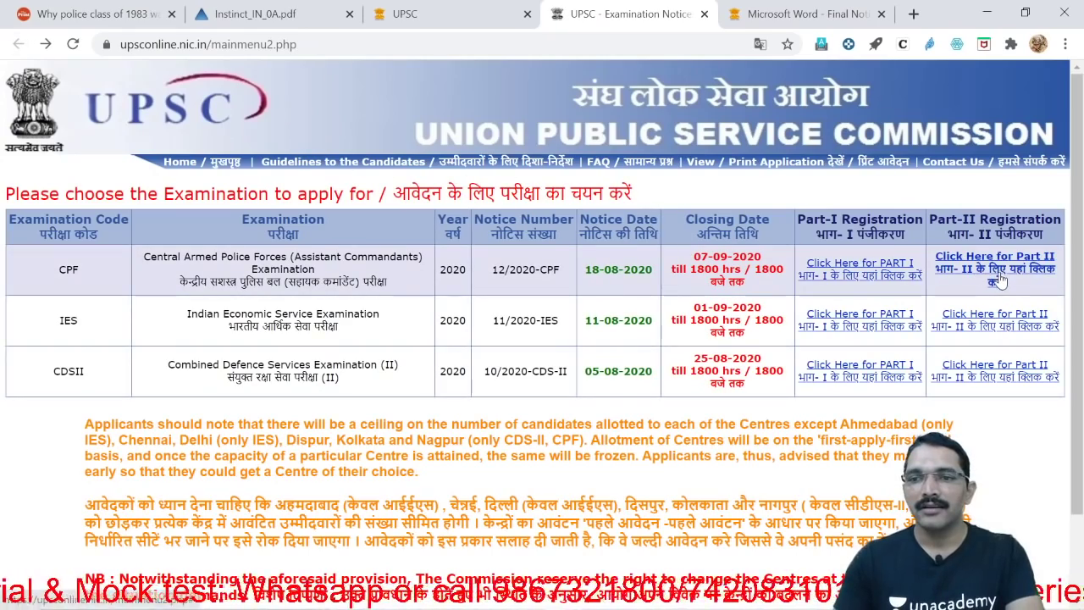
ctrl+click(862, 265)
key(ctrl+Tab)
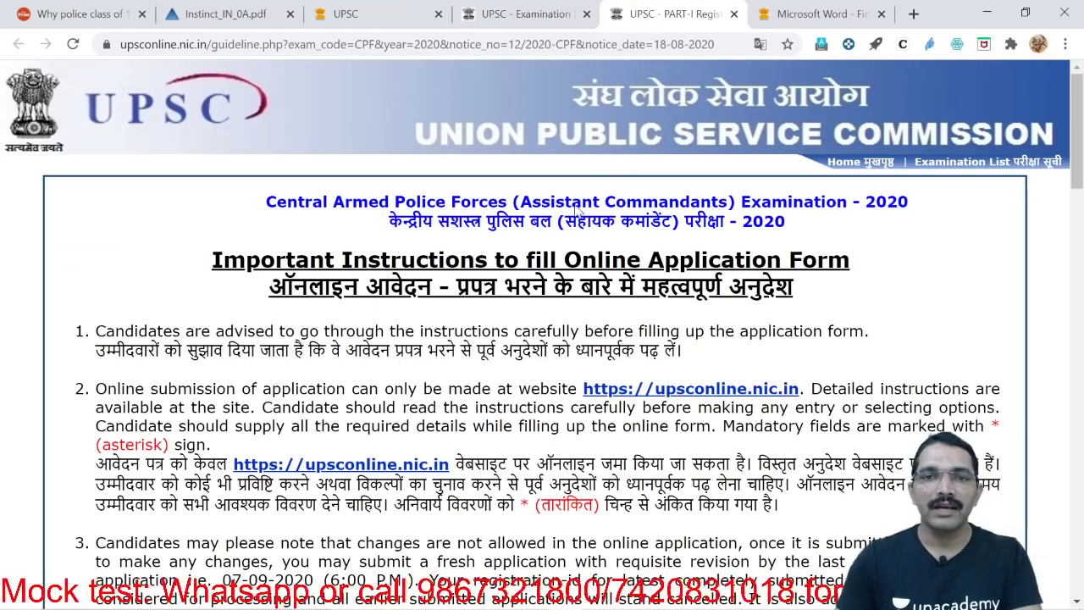
Read the instructions on signature and photo-ID uploads and fee payment options
scroll(542, 338, down, 3)
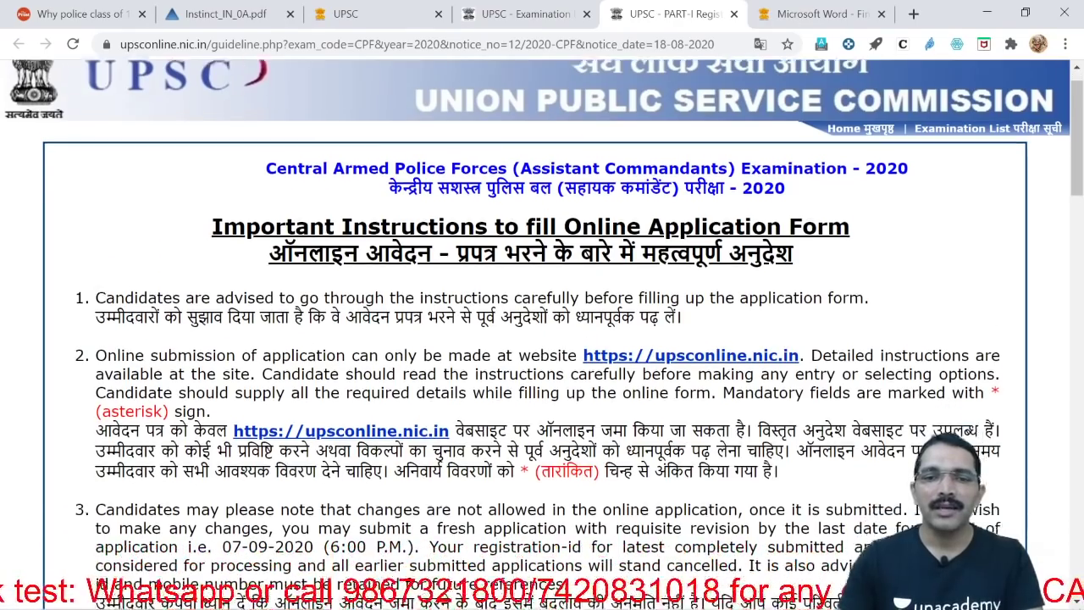
scroll(541, 338, down, 5)
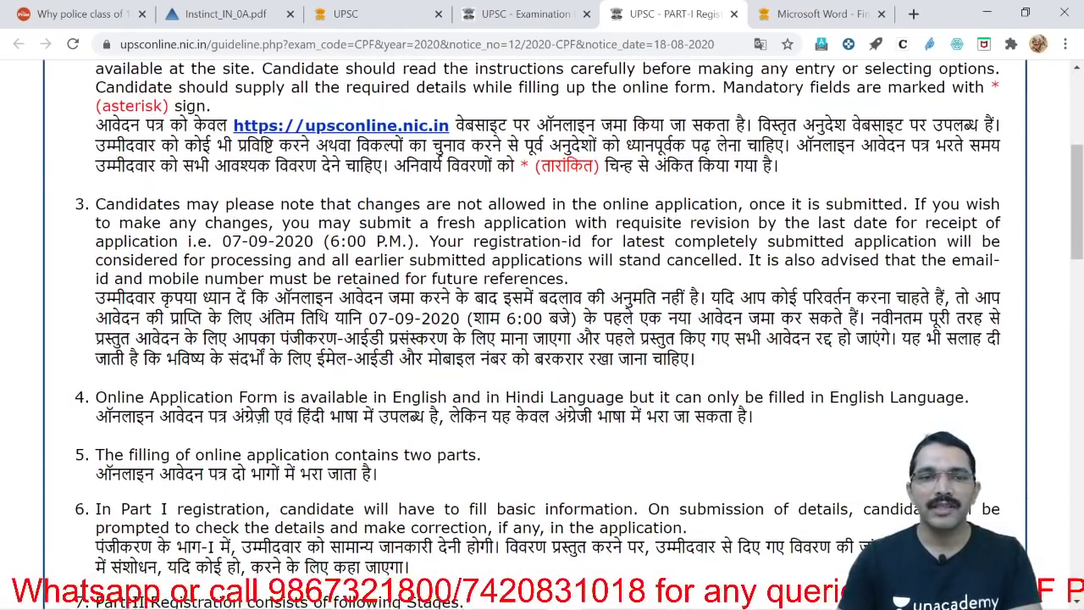
scroll(542, 338, down, 15)
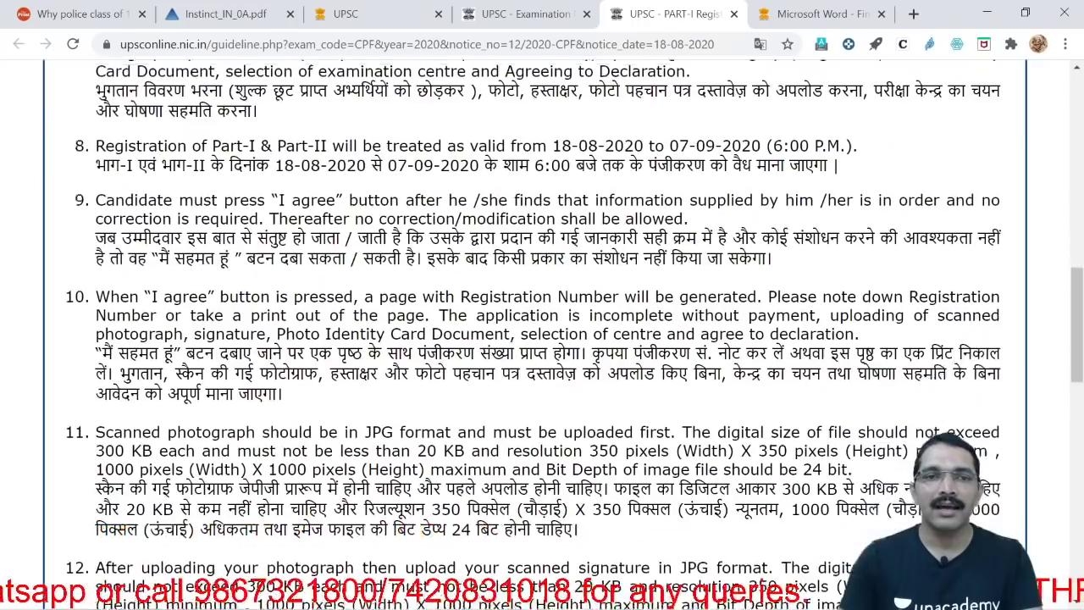
scroll(542, 338, down, 2)
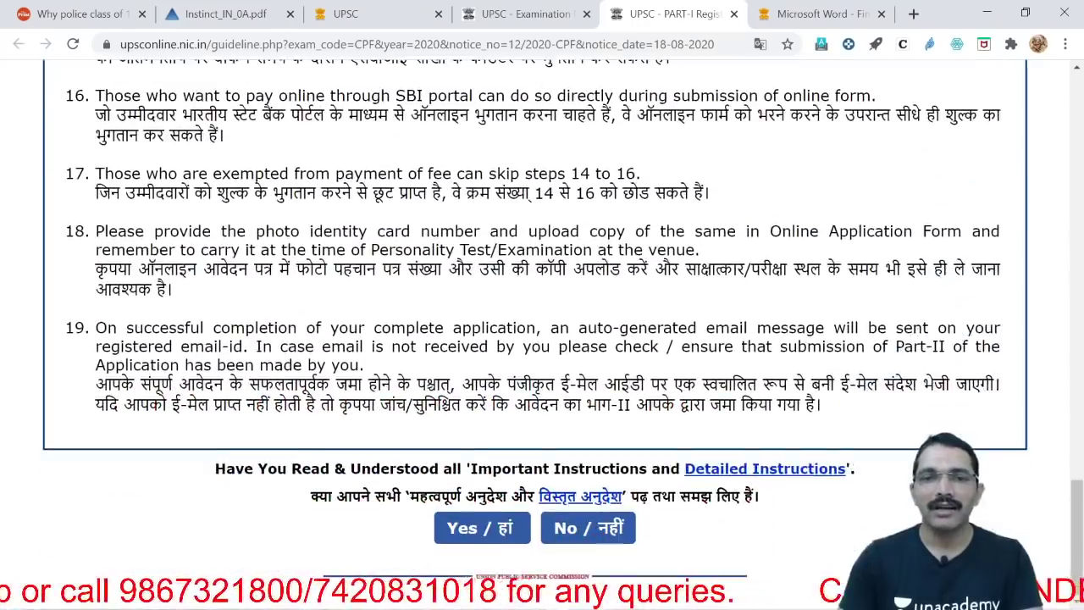
scroll(333, 156, up, 6)
scroll(258, 198, up, 2)
scroll(259, 197, up, 1)
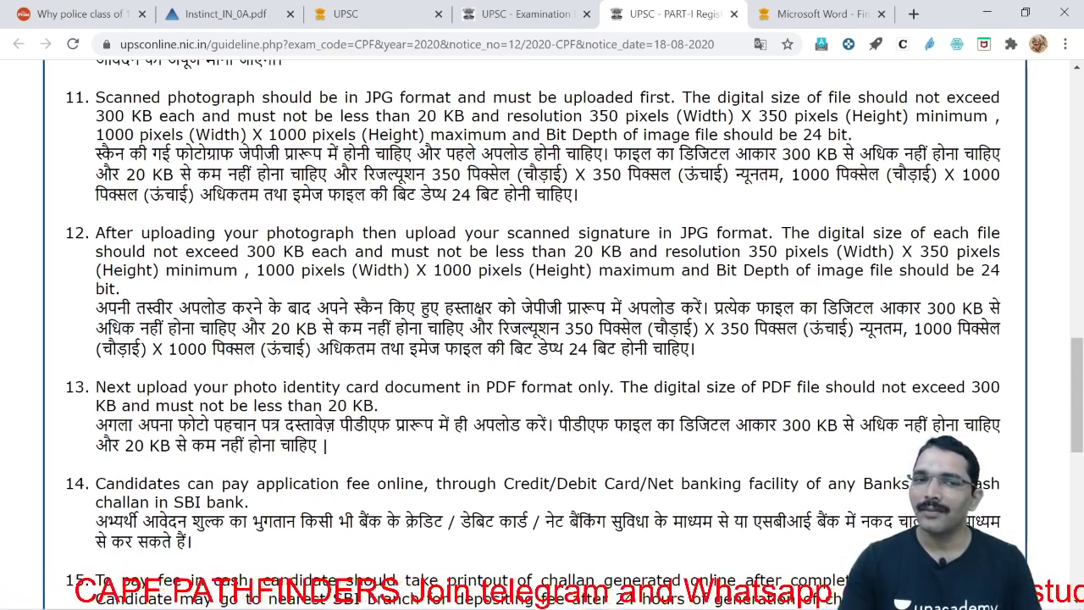
scroll(542, 322, down, 1)
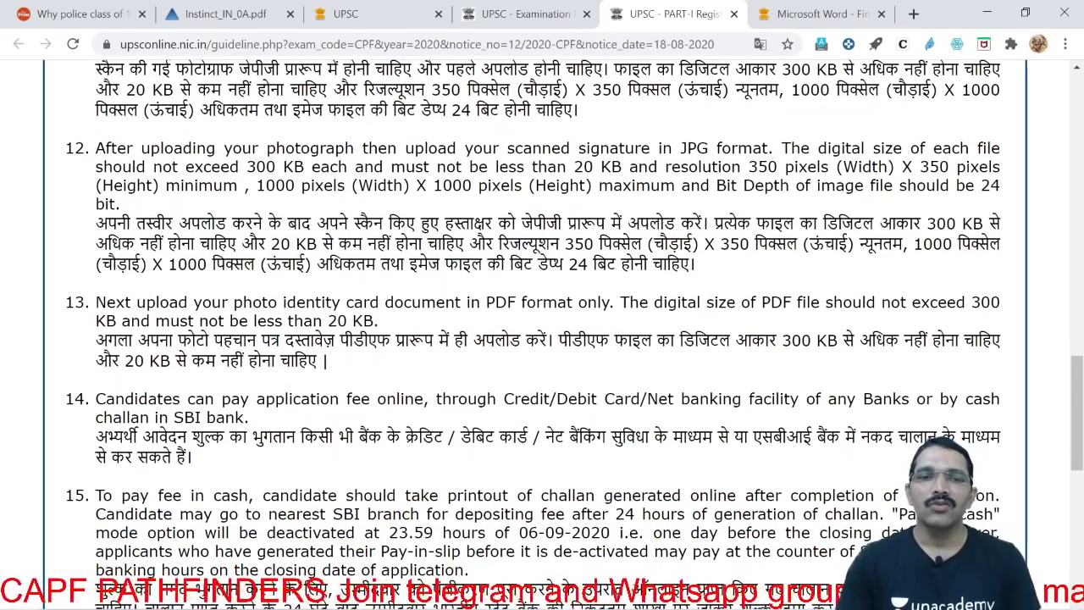
drag(233, 302, 613, 302)
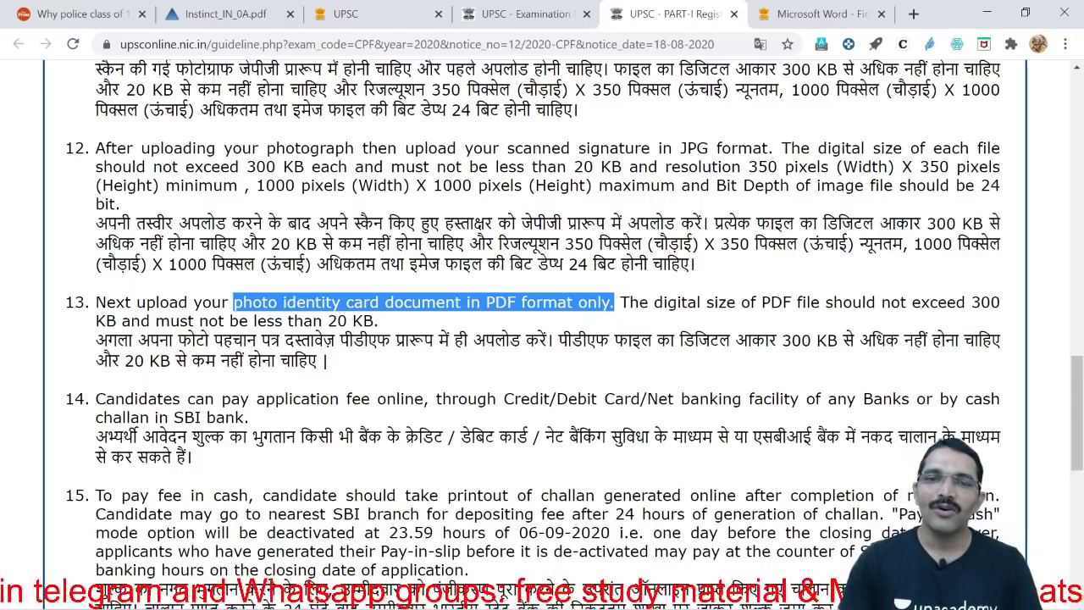
click(579, 380)
scroll(578, 379, down, 2)
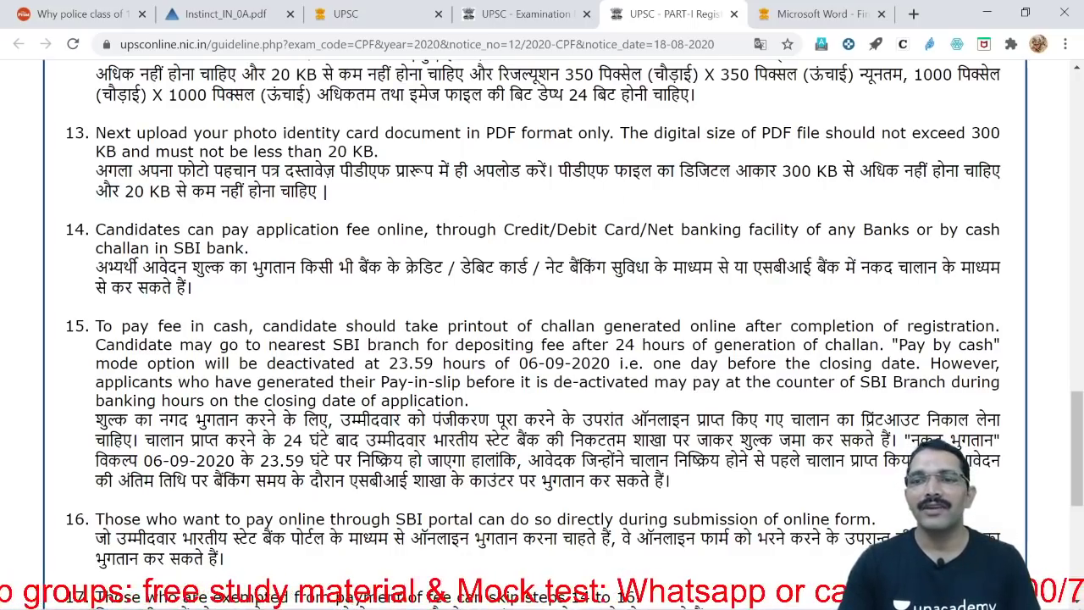
scroll(542, 305, up, 2)
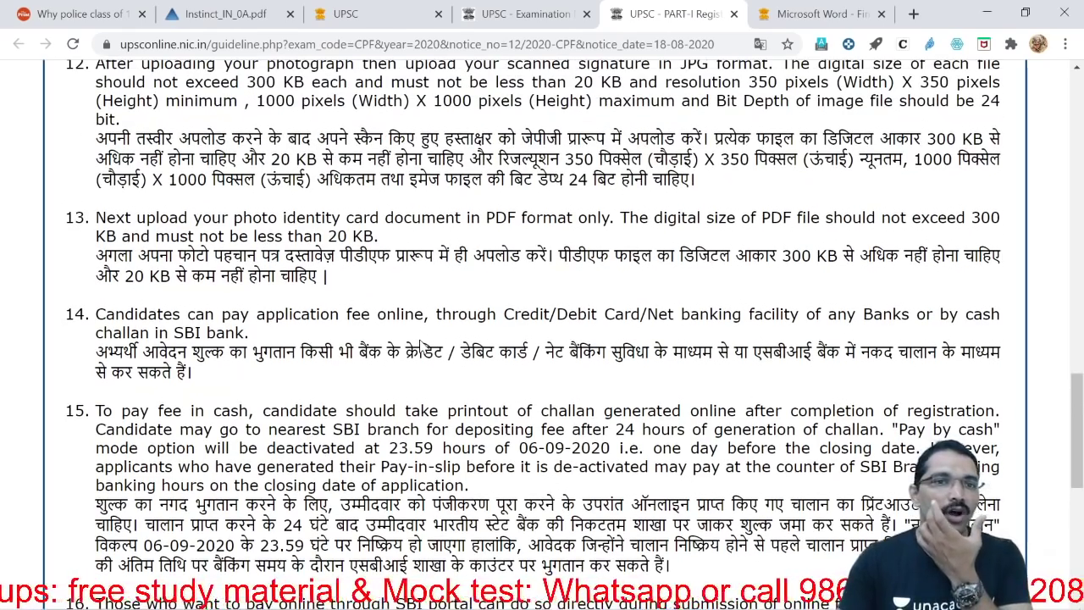
scroll(542, 305, up, 4)
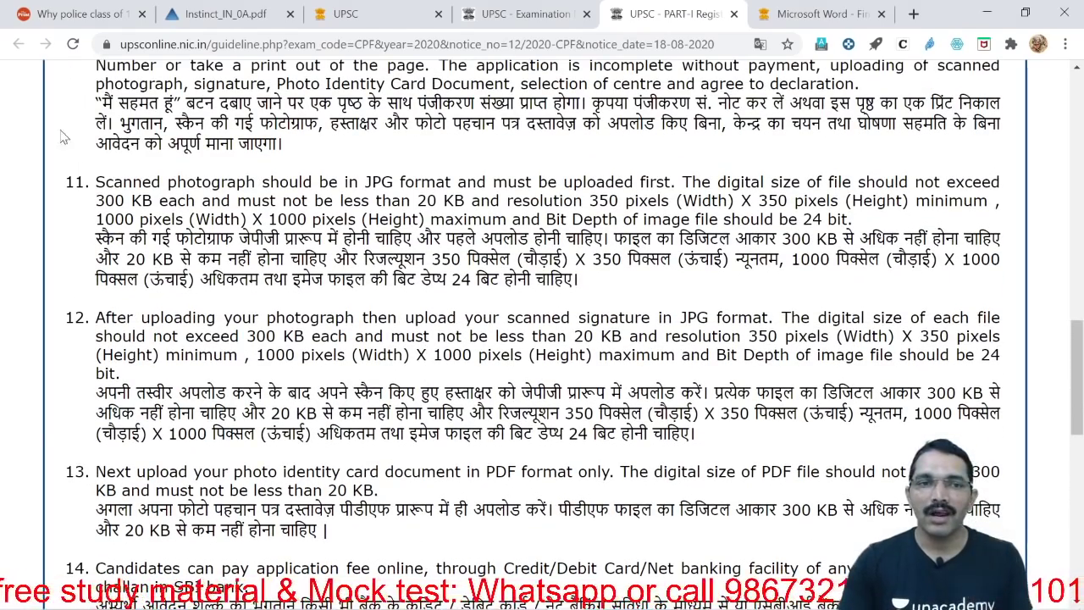
drag(105, 181, 391, 201)
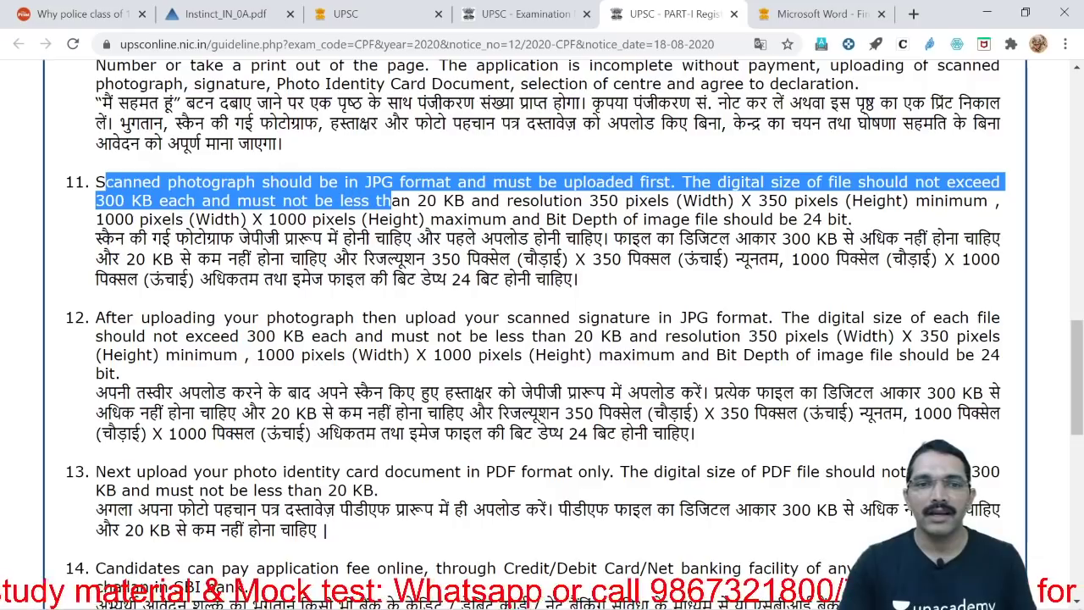
click(390, 201)
drag(506, 316, 790, 317)
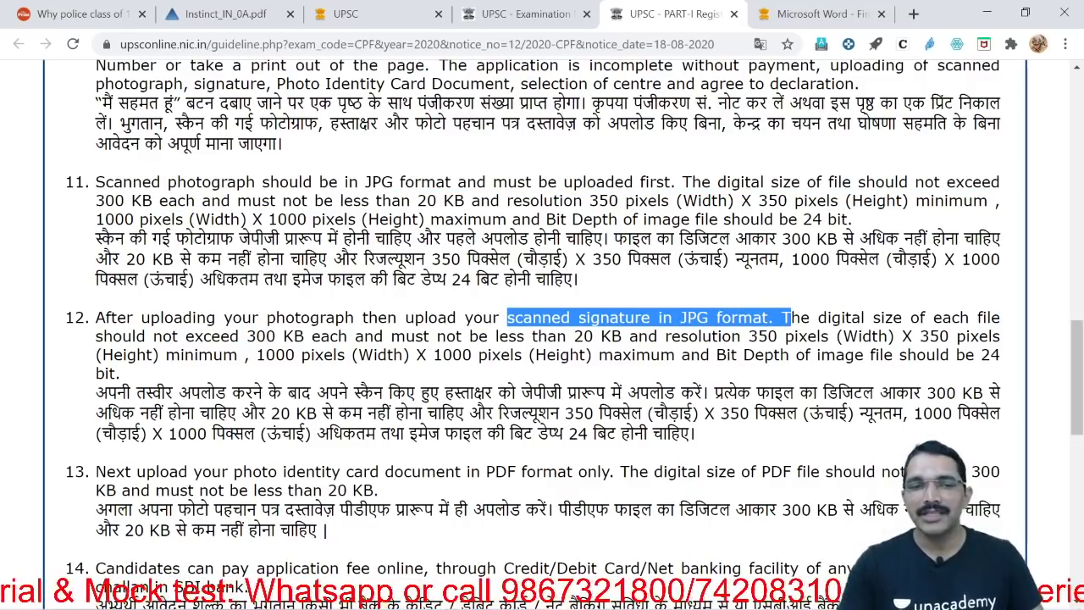
scroll(542, 296, down, 2)
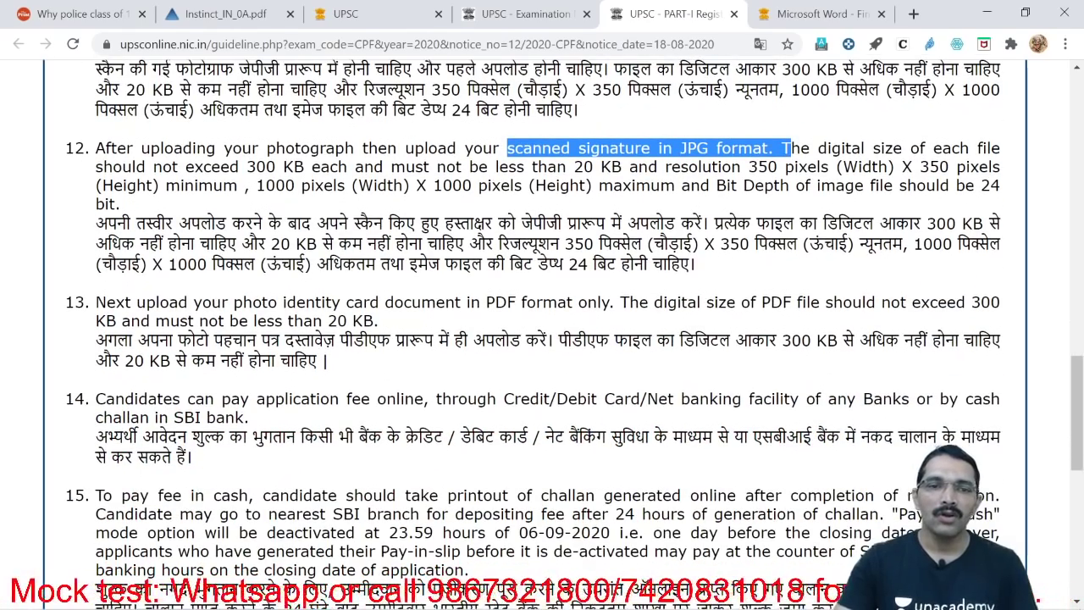
drag(233, 302, 614, 302)
scroll(611, 422, down, 1)
scroll(612, 423, down, 2)
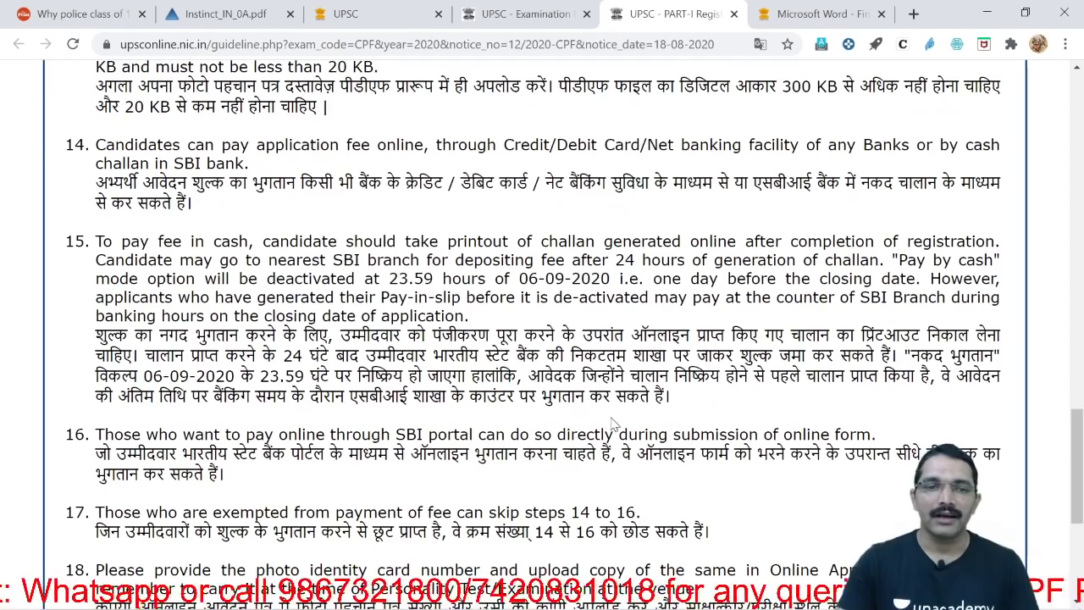
scroll(418, 320, down, 4)
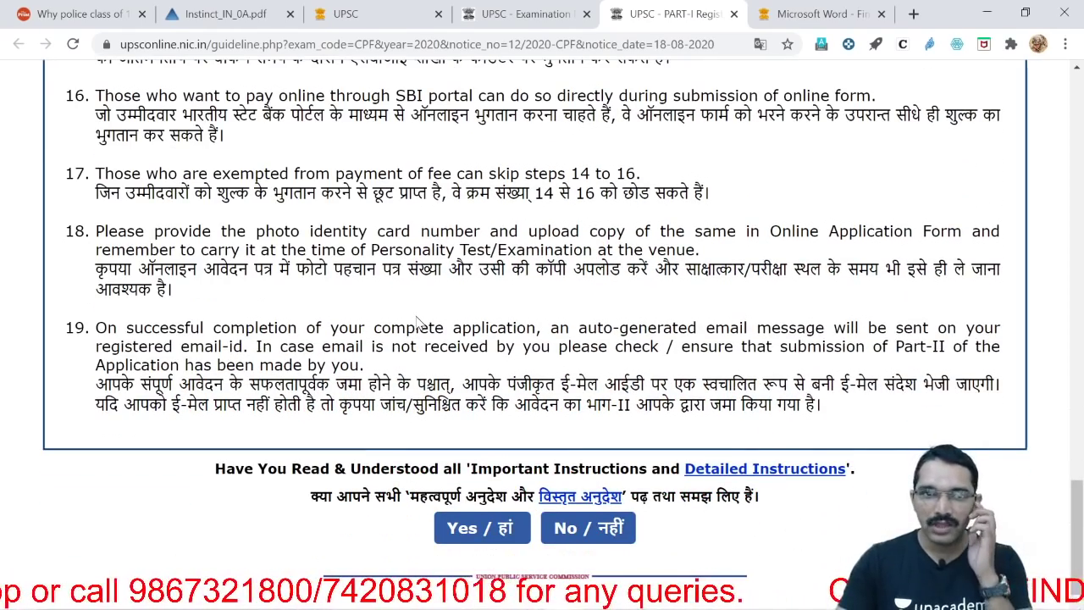
Confirm the instructions with 'Yes' and enter the candidate's full name in the Name field
click(487, 528)
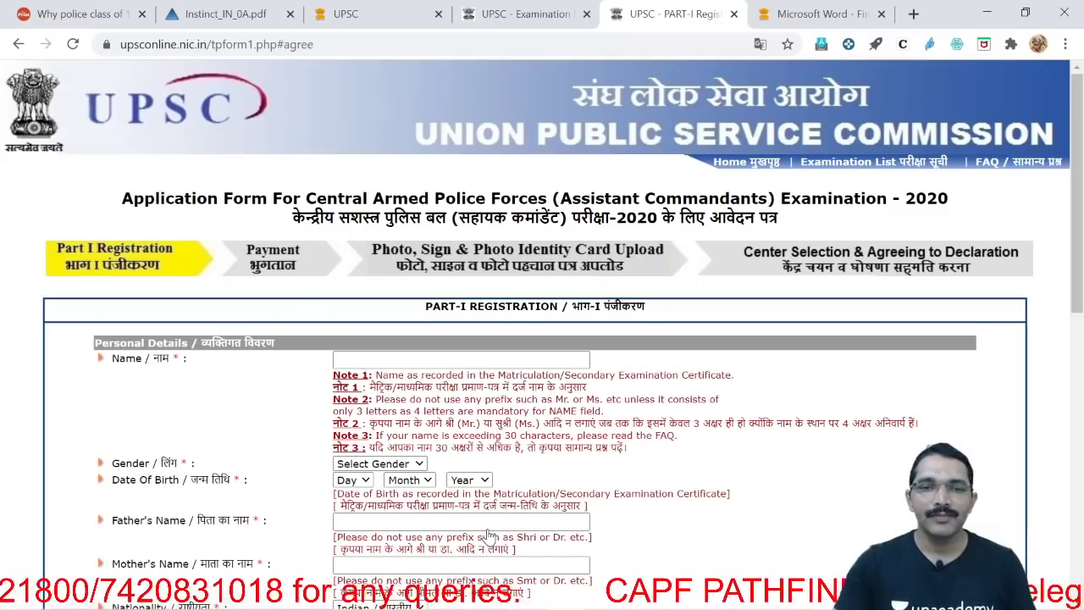
scroll(767, 408, down, 3)
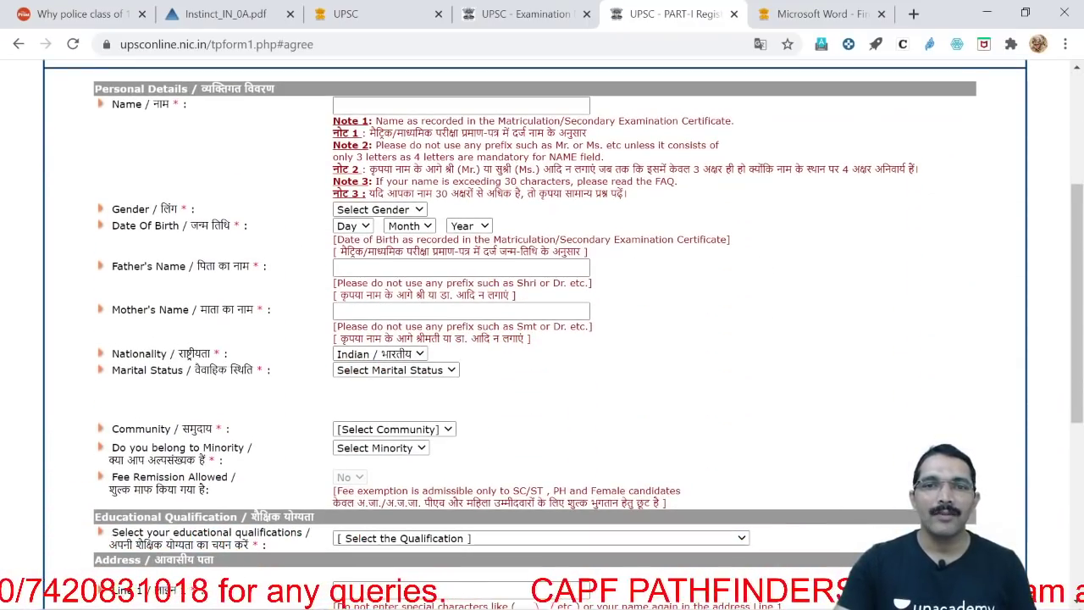
click(462, 105)
scroll(541, 297, up, 1)
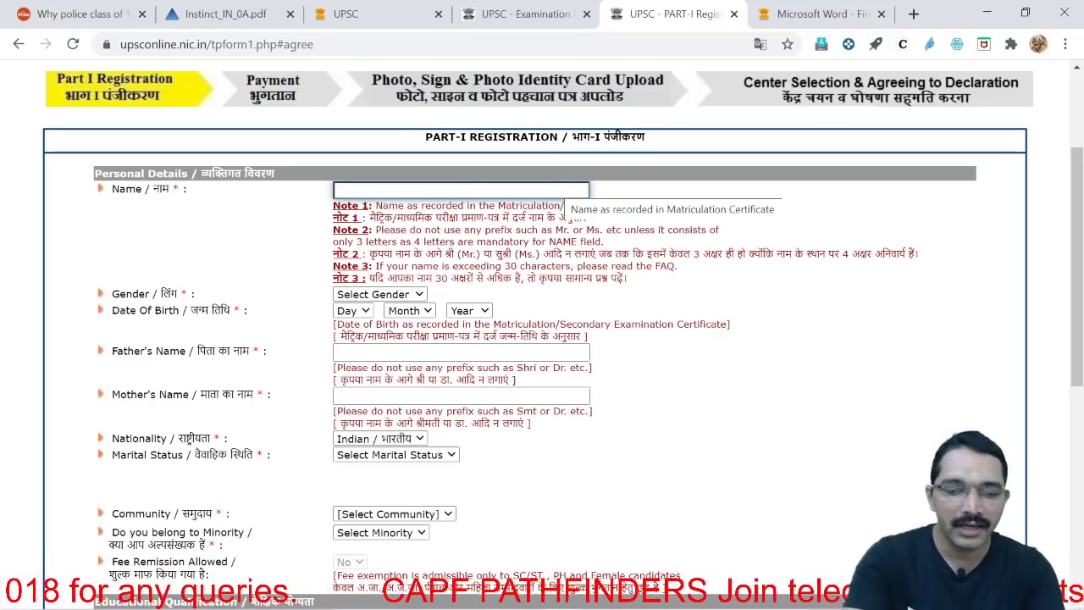
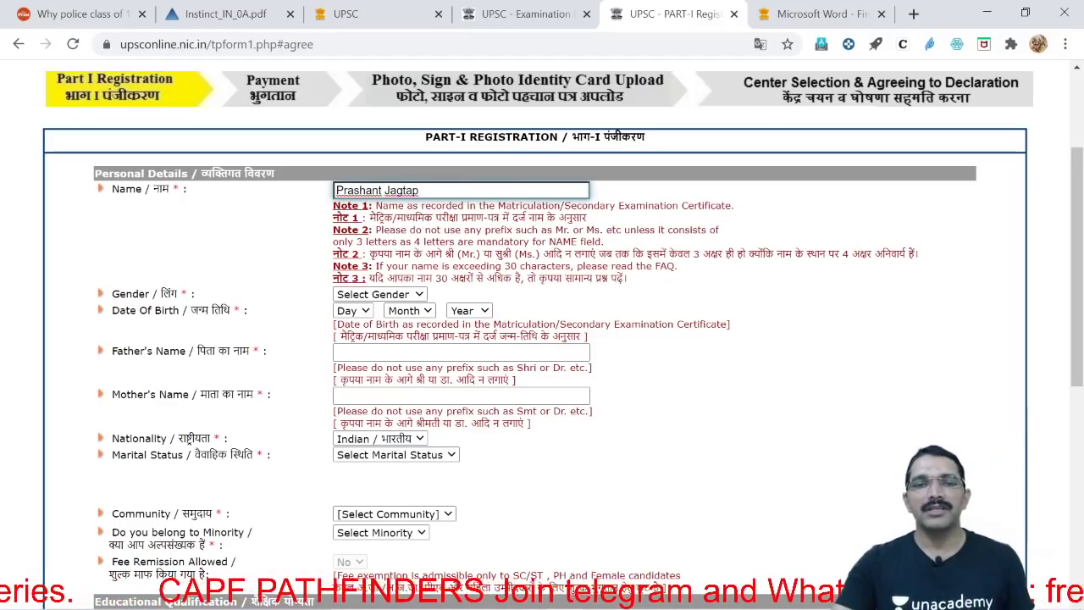
click(740, 274)
scroll(619, 347, down, 1)
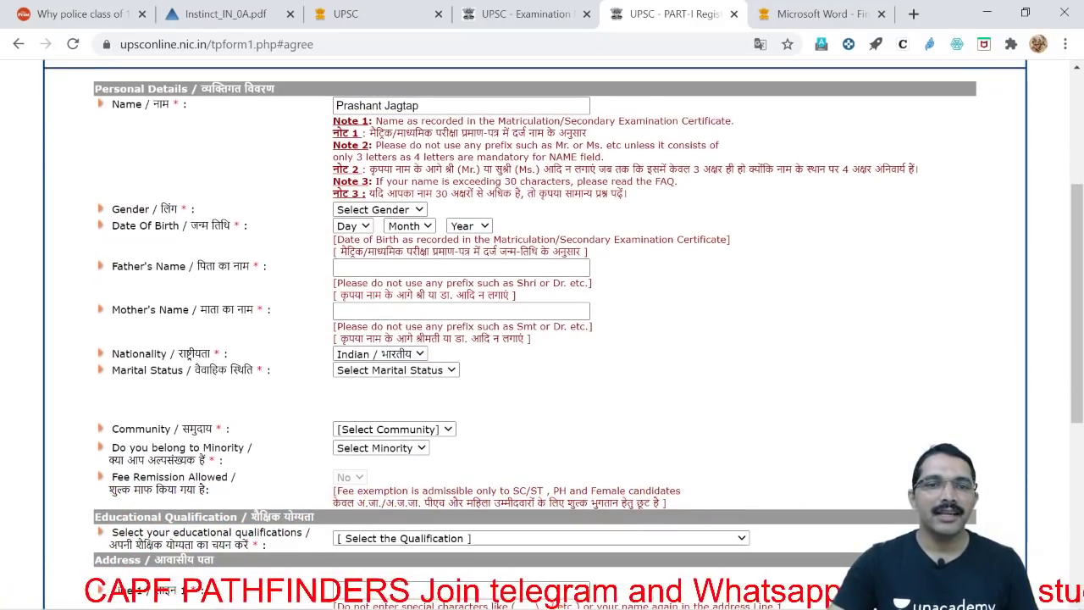
Set gender to Male and the day of birth to 12
click(420, 209)
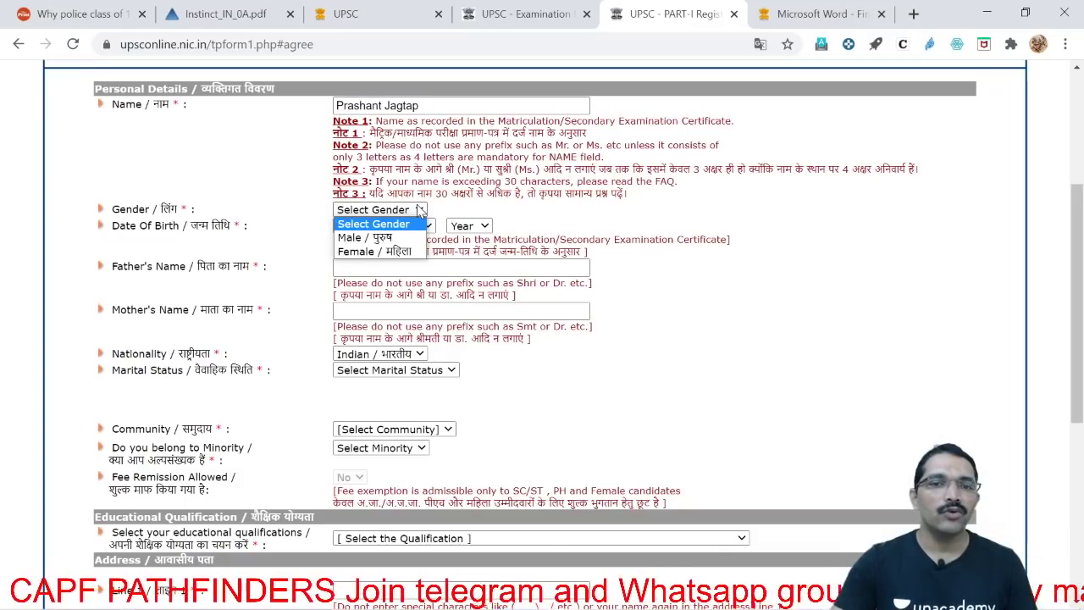
click(372, 237)
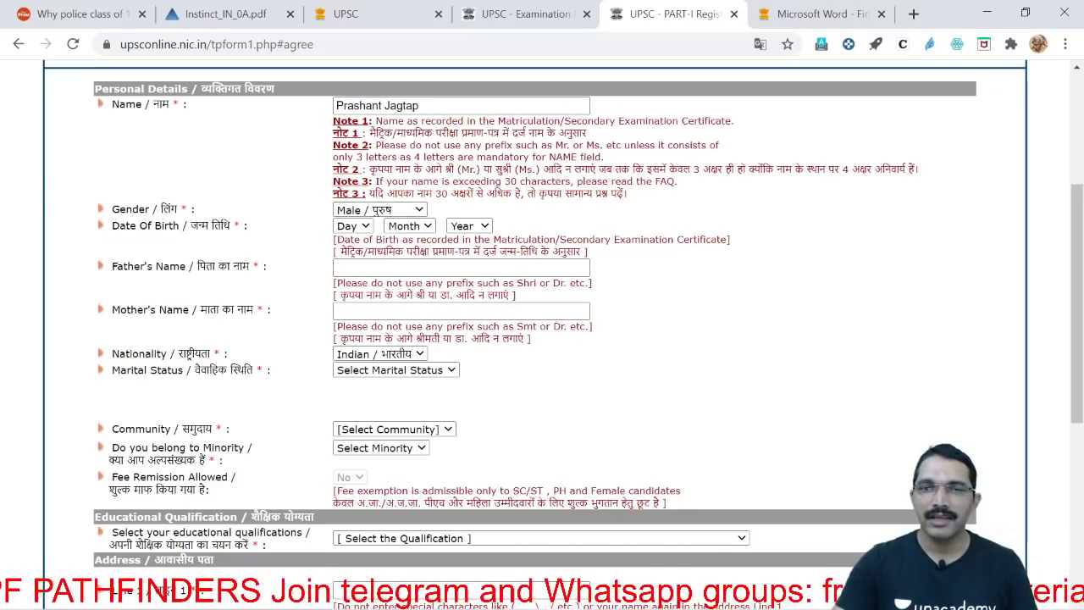
click(362, 230)
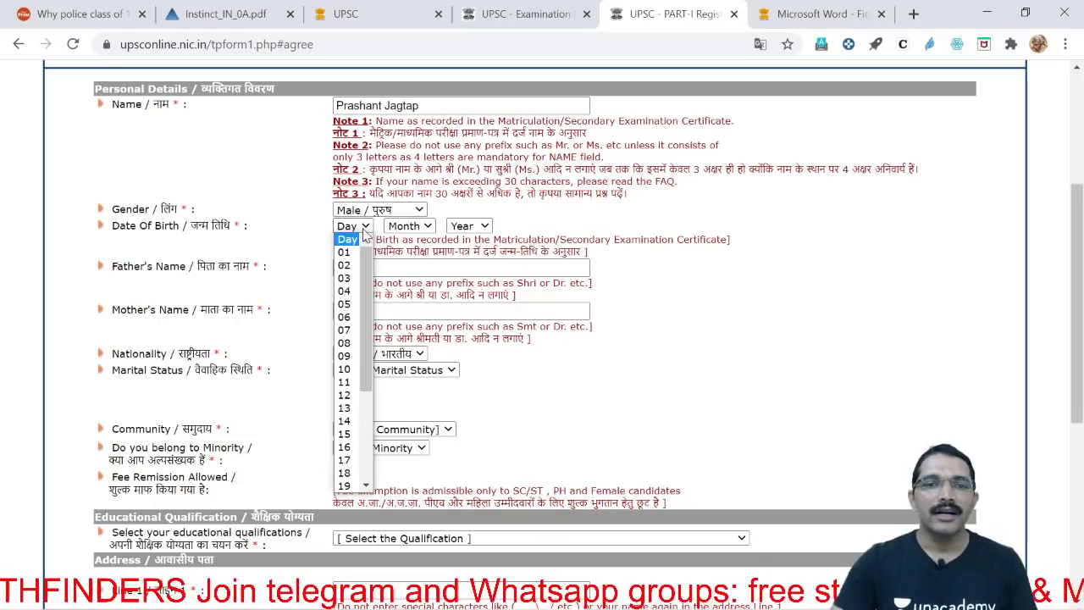
drag(363, 292, 377, 407)
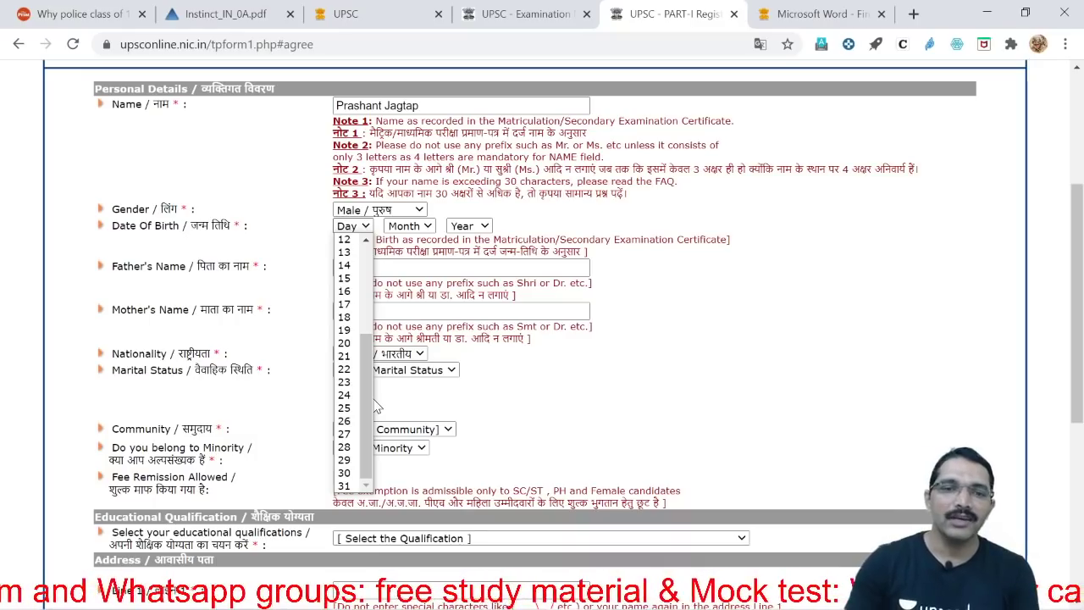
click(344, 240)
Set the birth month to May and the year to 1993, correcting an initial 1996
click(419, 229)
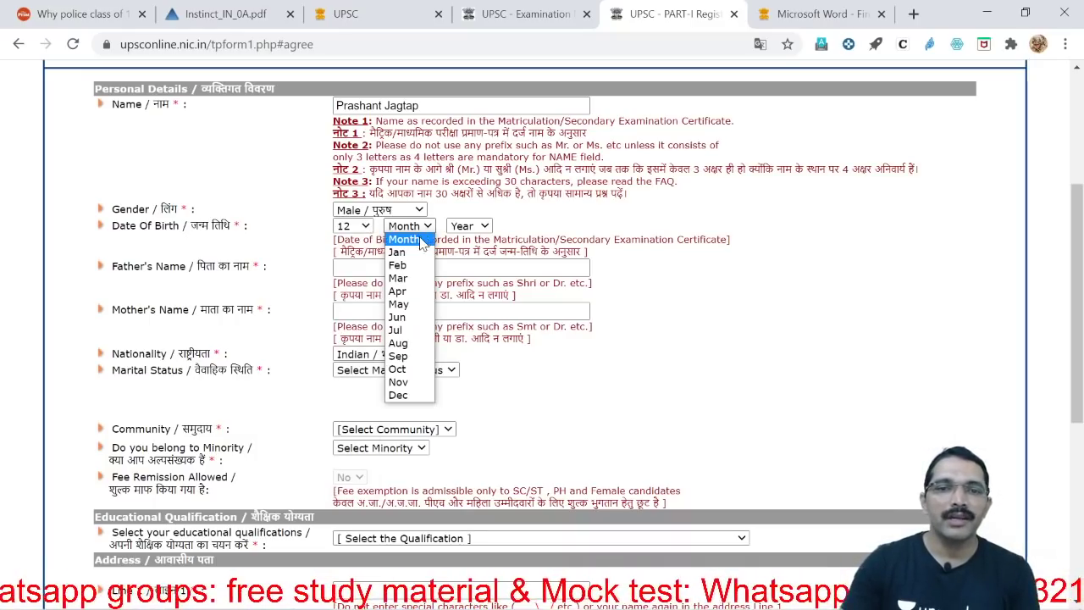
click(411, 306)
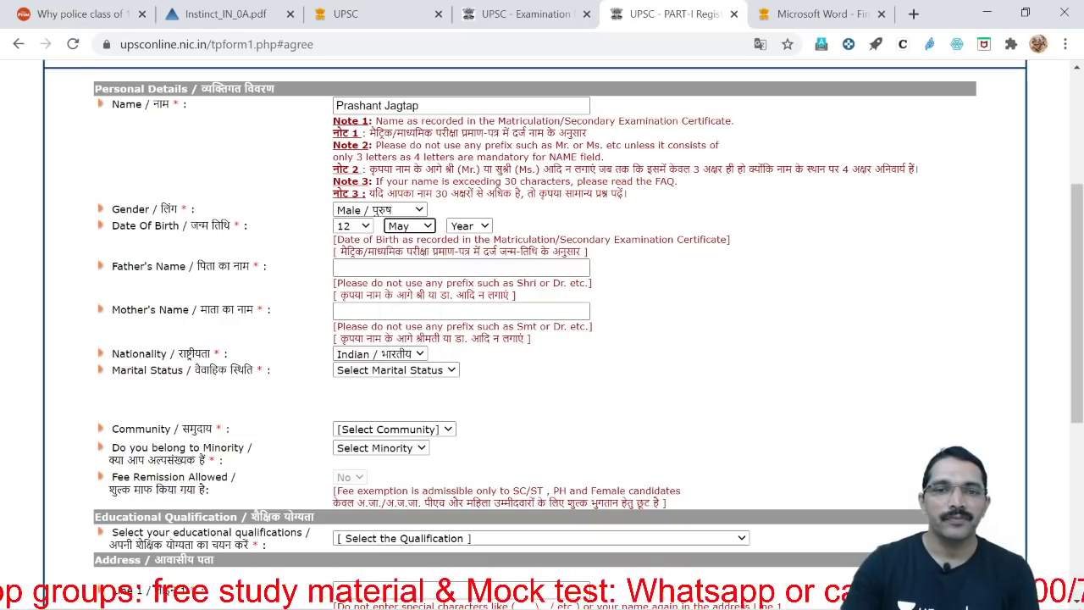
click(483, 232)
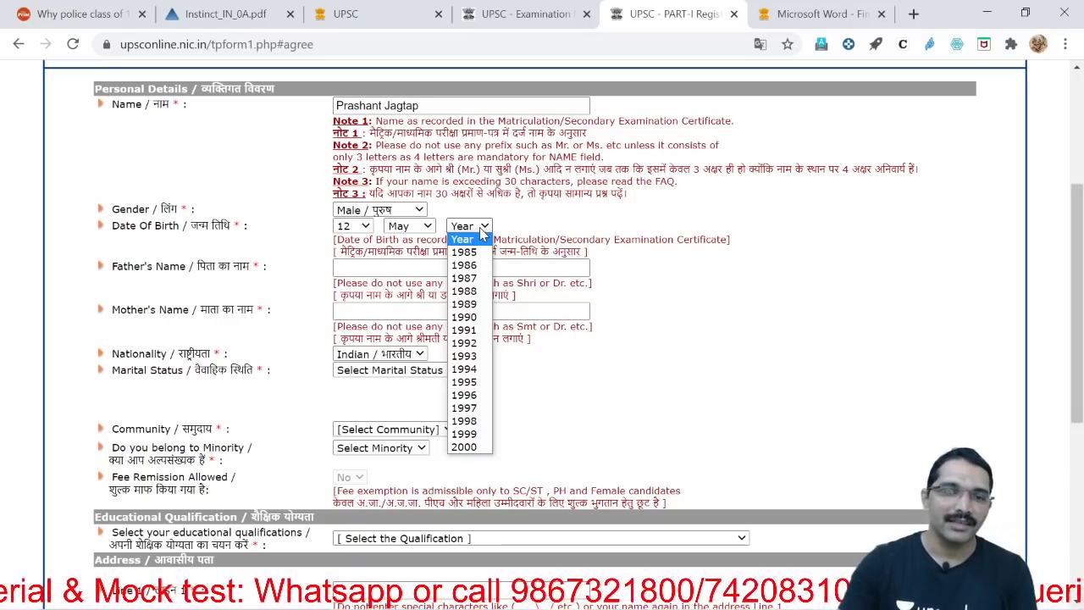
click(486, 395)
click(845, 298)
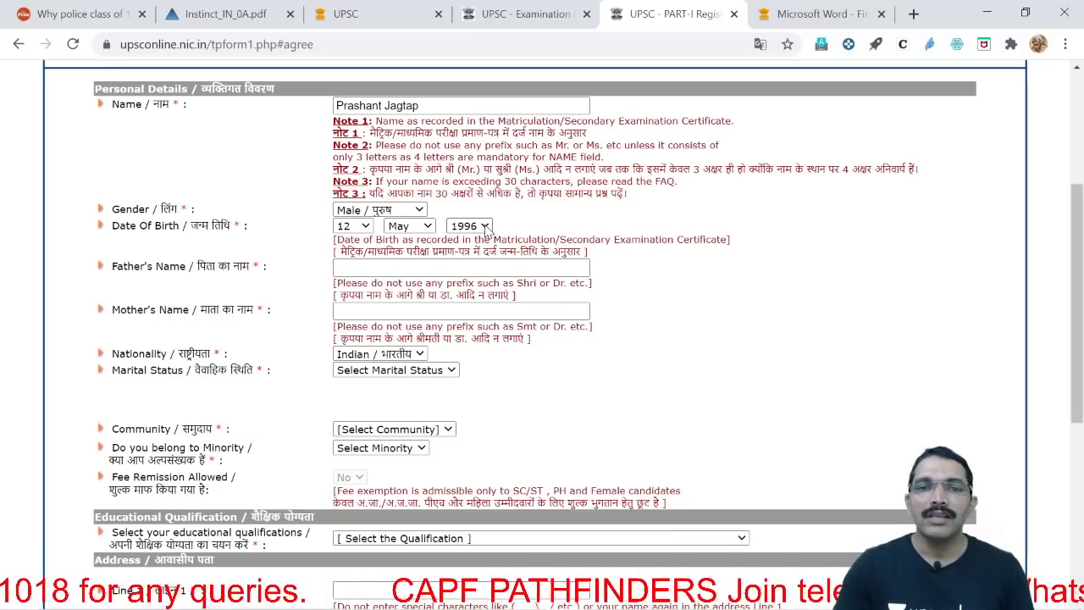
click(486, 229)
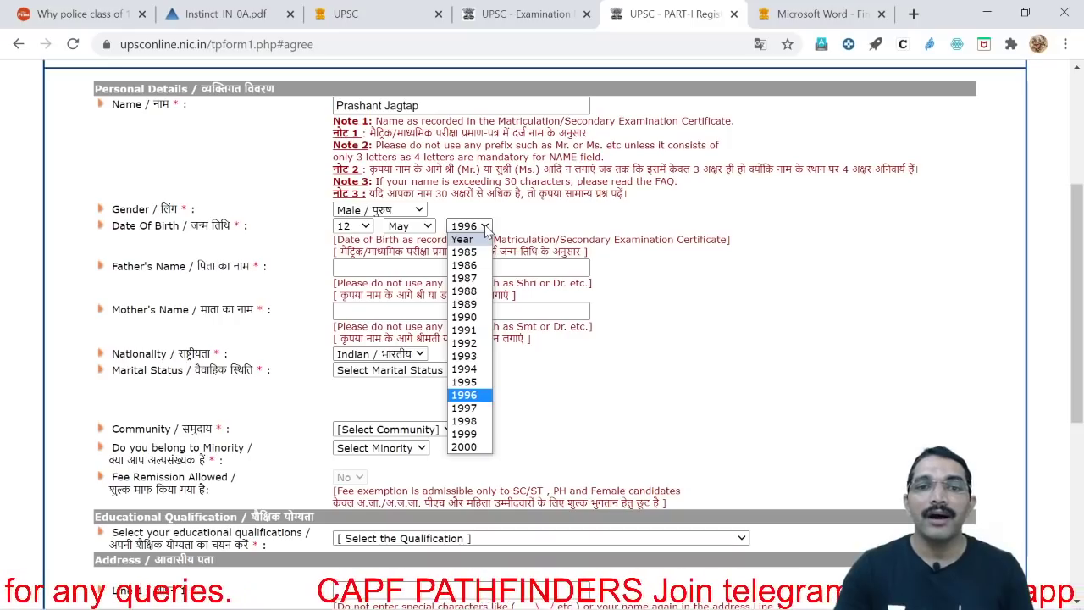
click(475, 360)
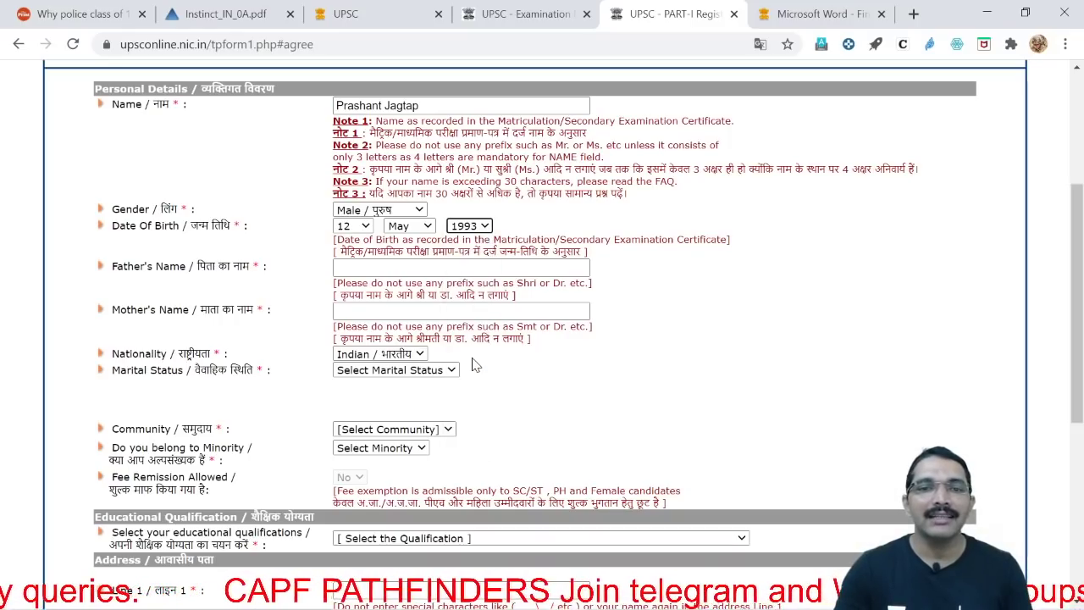
click(684, 297)
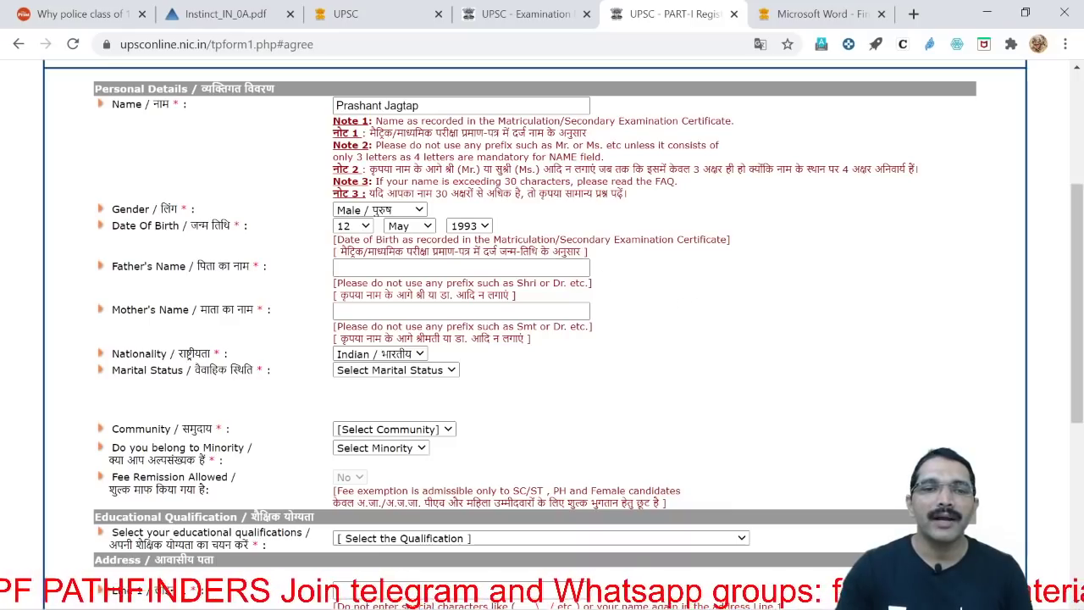
Enter the father's name and the mother's name
click(461, 268)
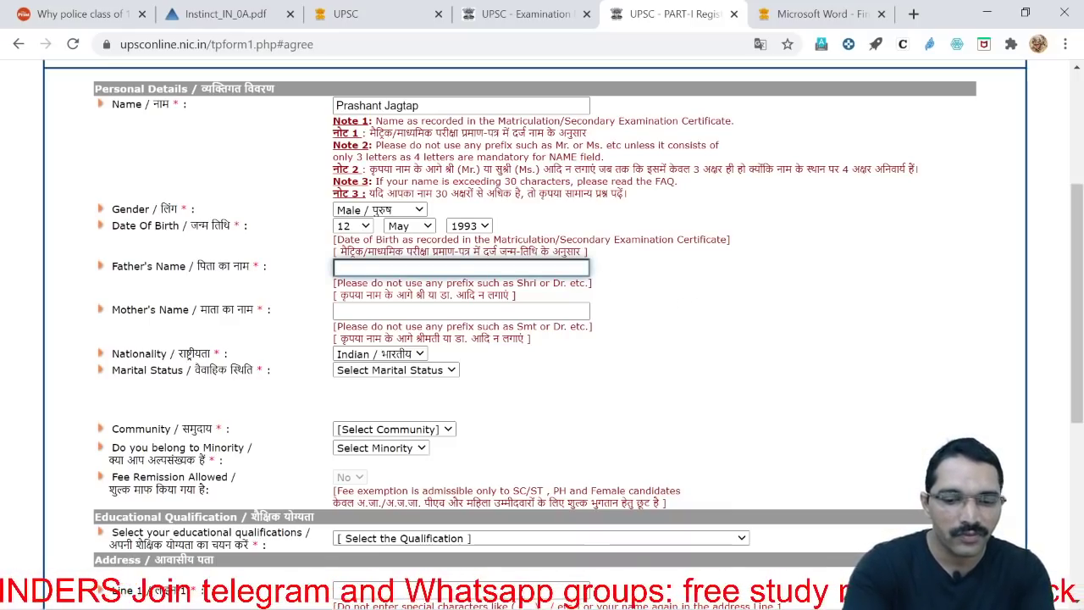
text(Mukesh)
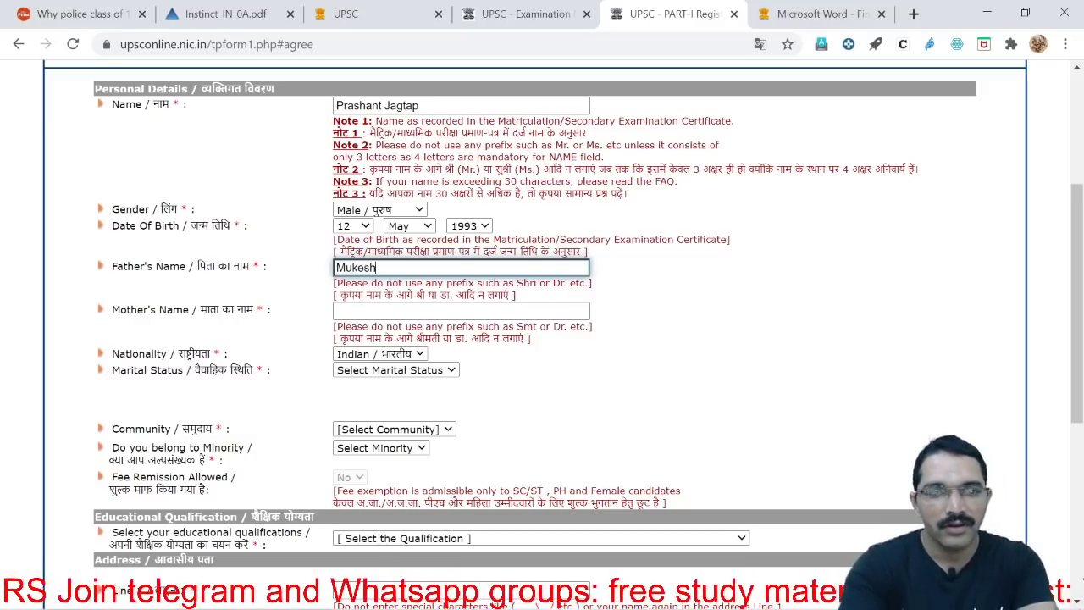
click(461, 311)
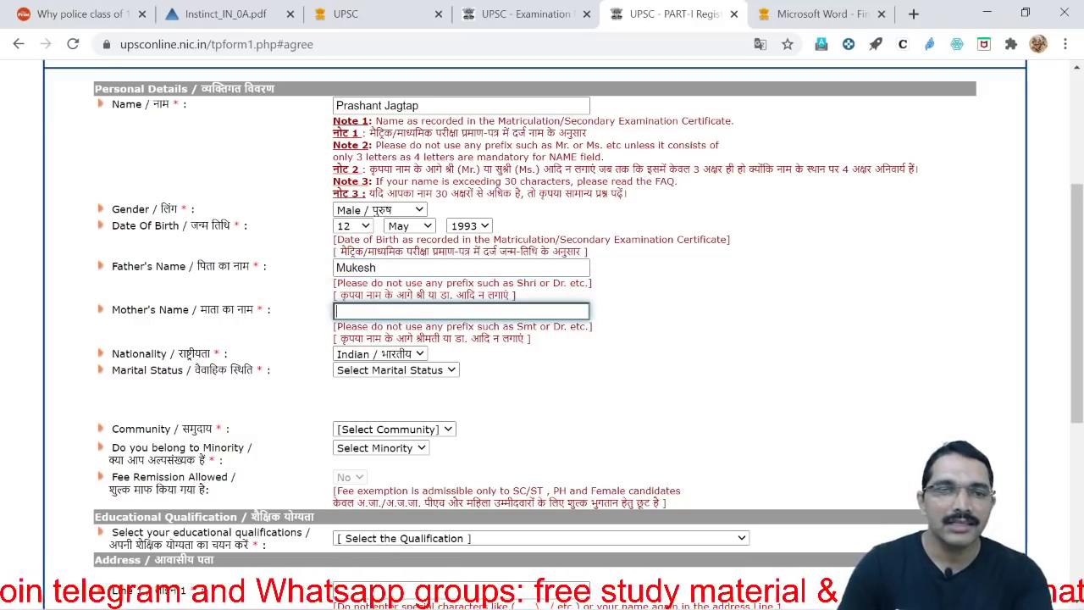
text(Priya)
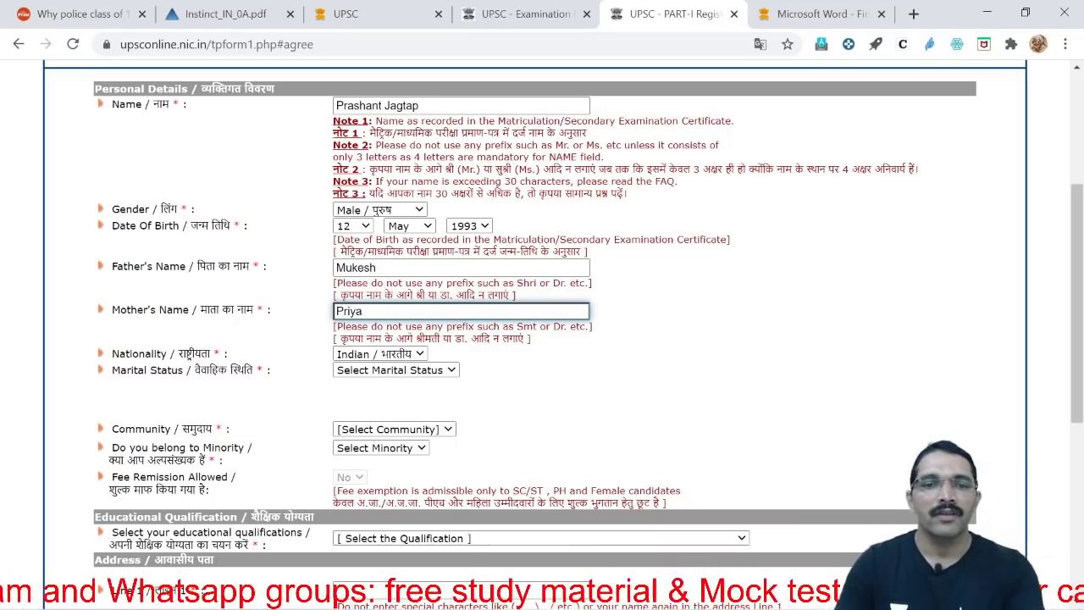
click(498, 373)
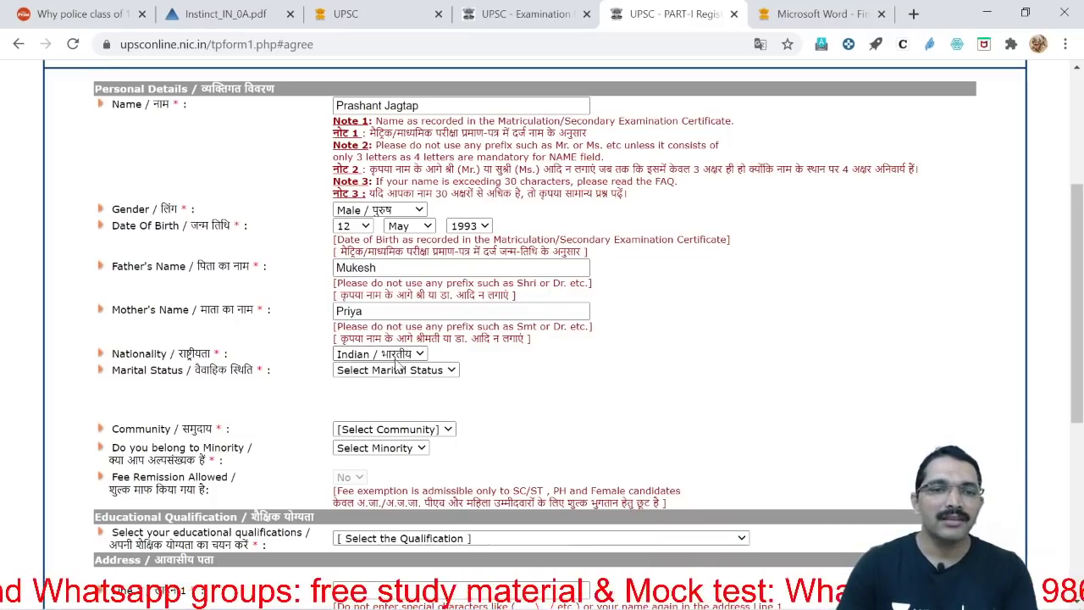
Set marital status to Unmarried
scroll(397, 365, down, 1)
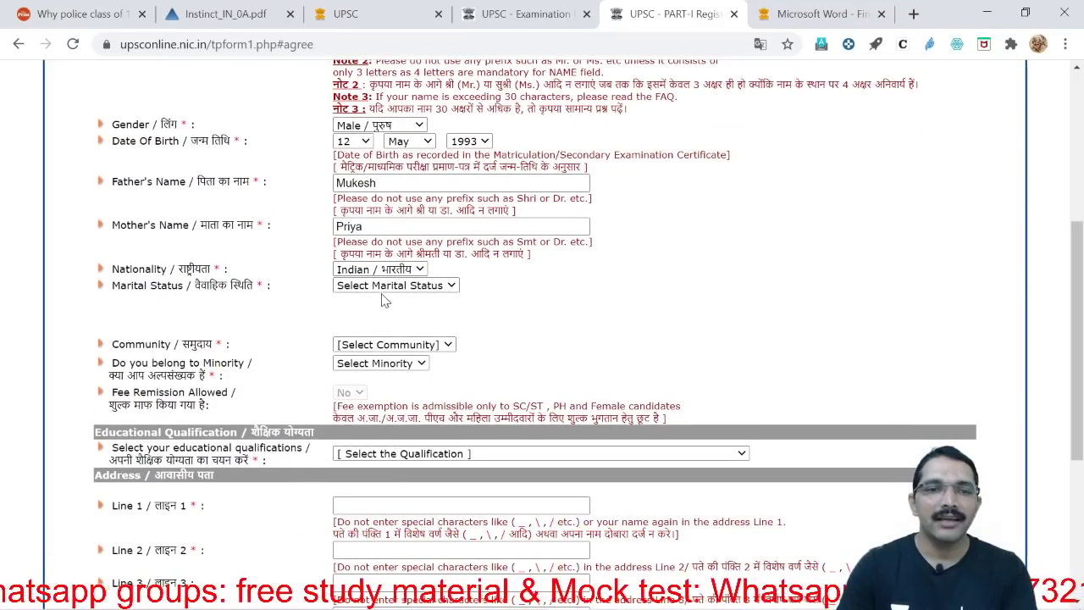
click(386, 288)
click(373, 311)
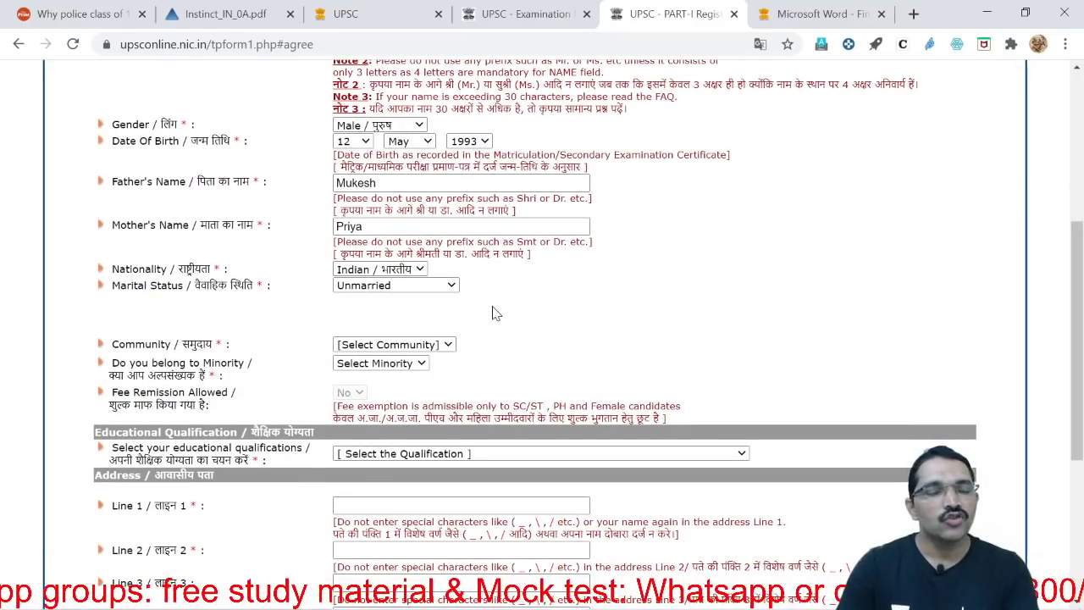
click(448, 288)
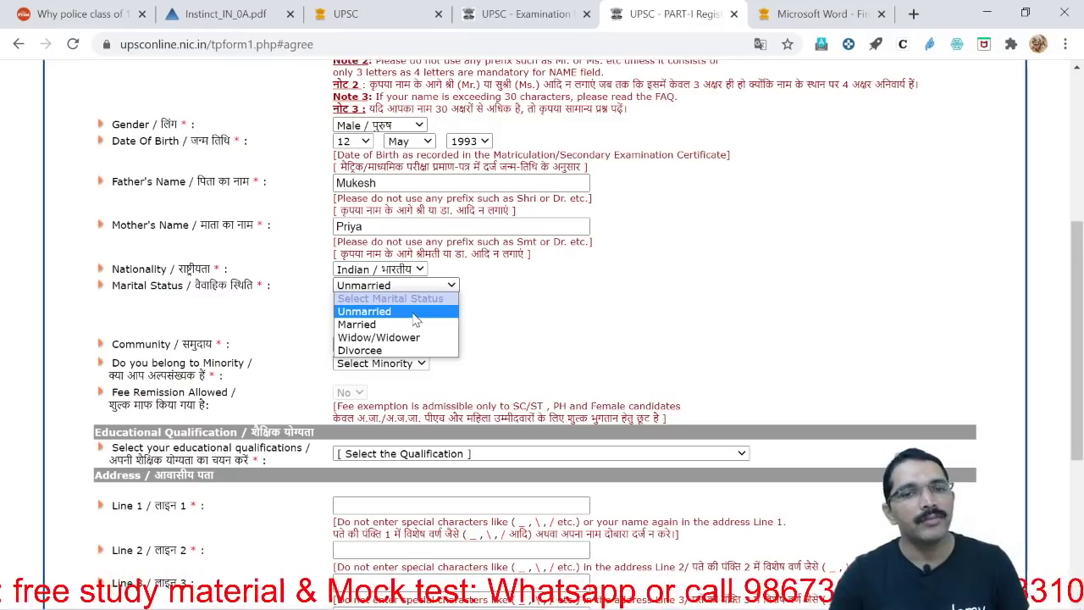
click(499, 343)
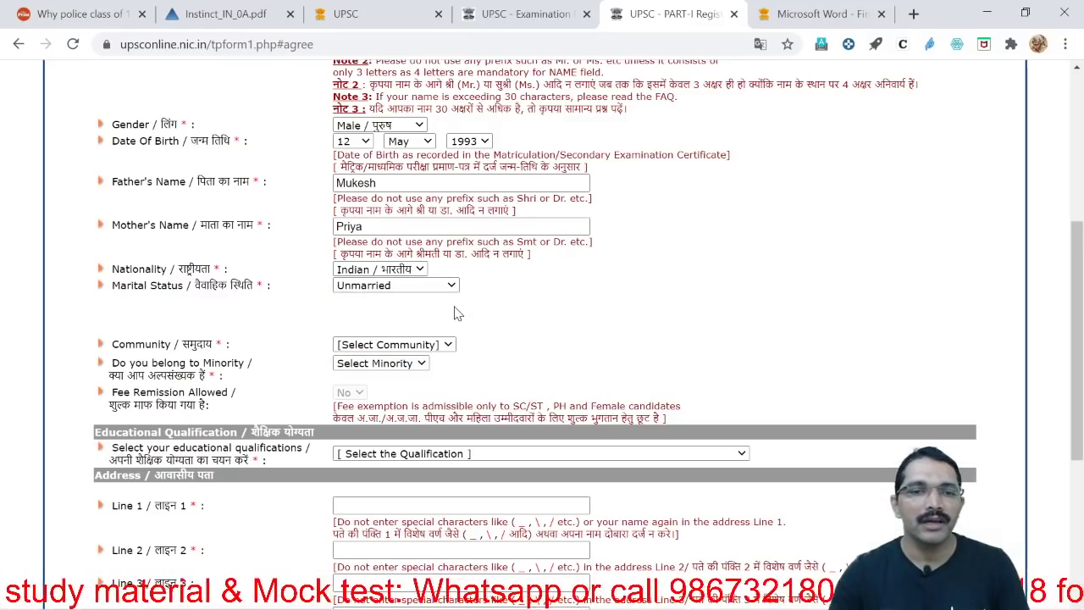
Choose OBC in the Community dropdown
scroll(529, 336, down, 2)
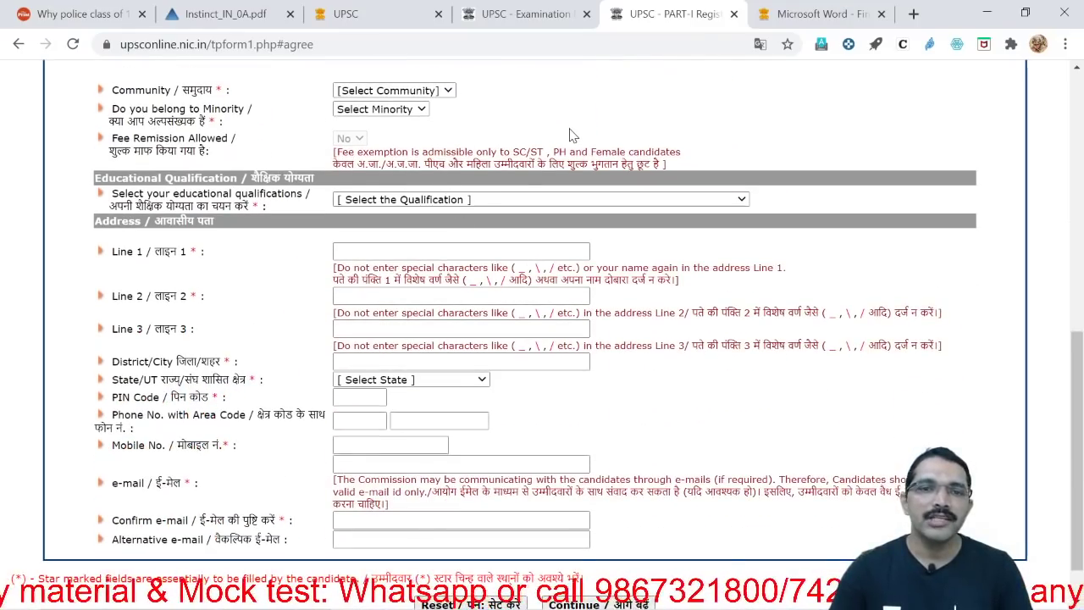
scroll(568, 144, up, 1)
click(439, 175)
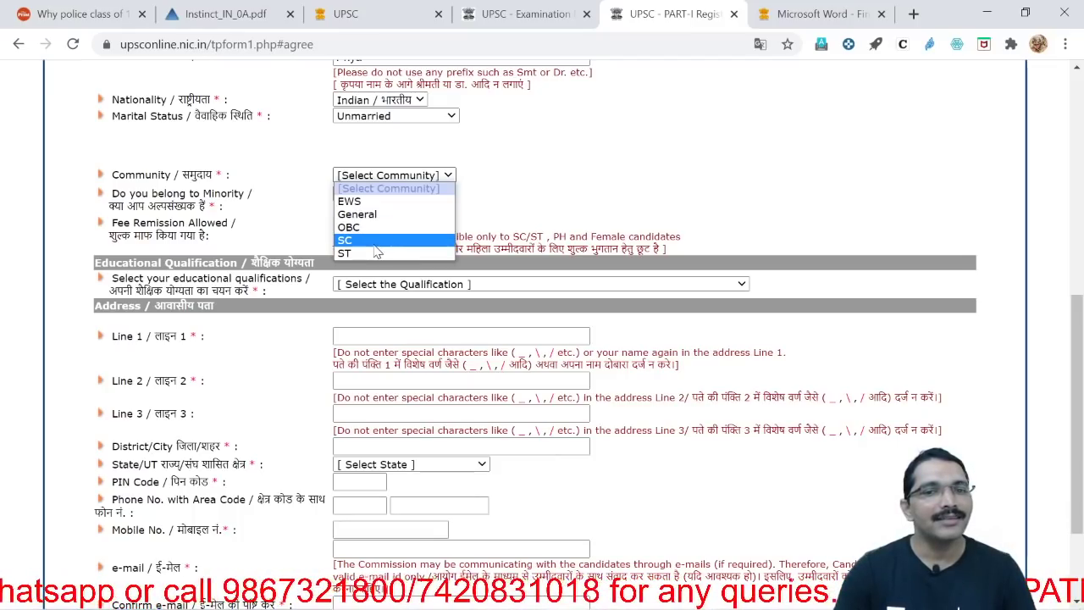
click(567, 153)
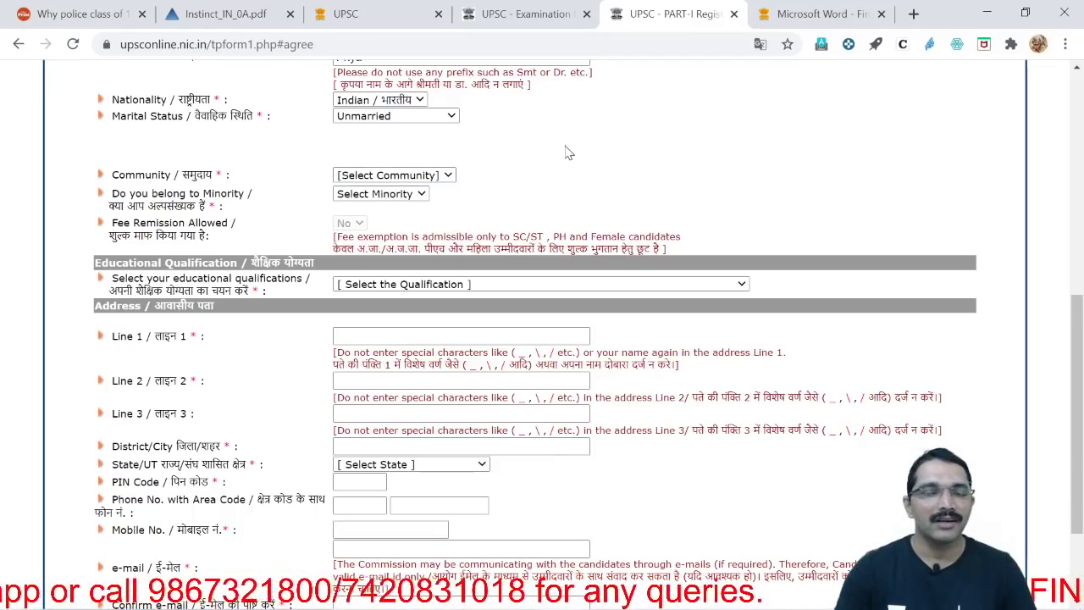
click(444, 176)
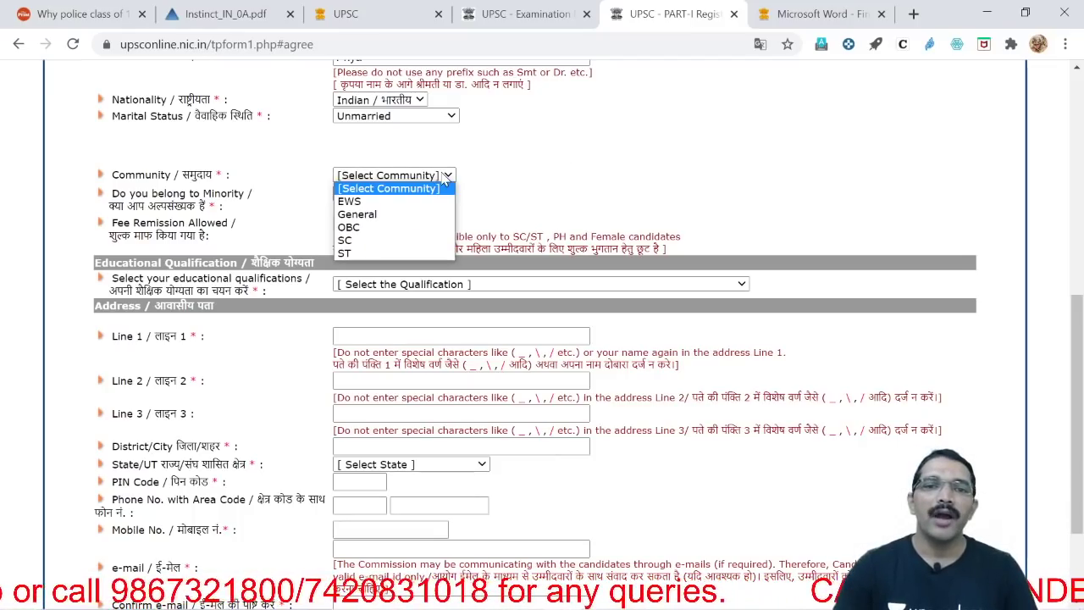
click(406, 229)
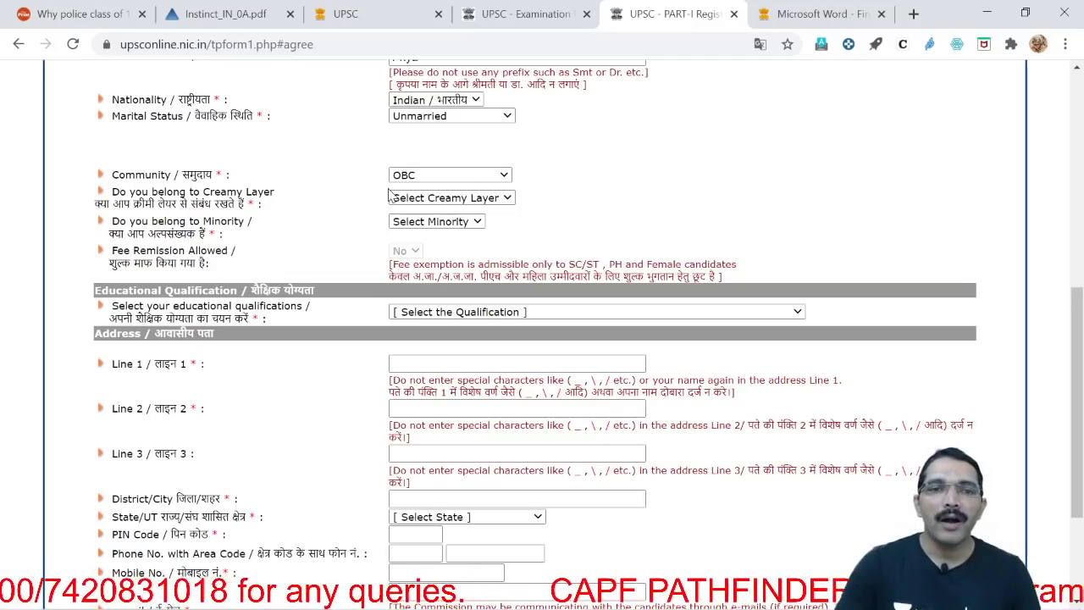
Answer No to Creamy Layer and bring up the community certificate date calendar
drag(111, 192, 290, 195)
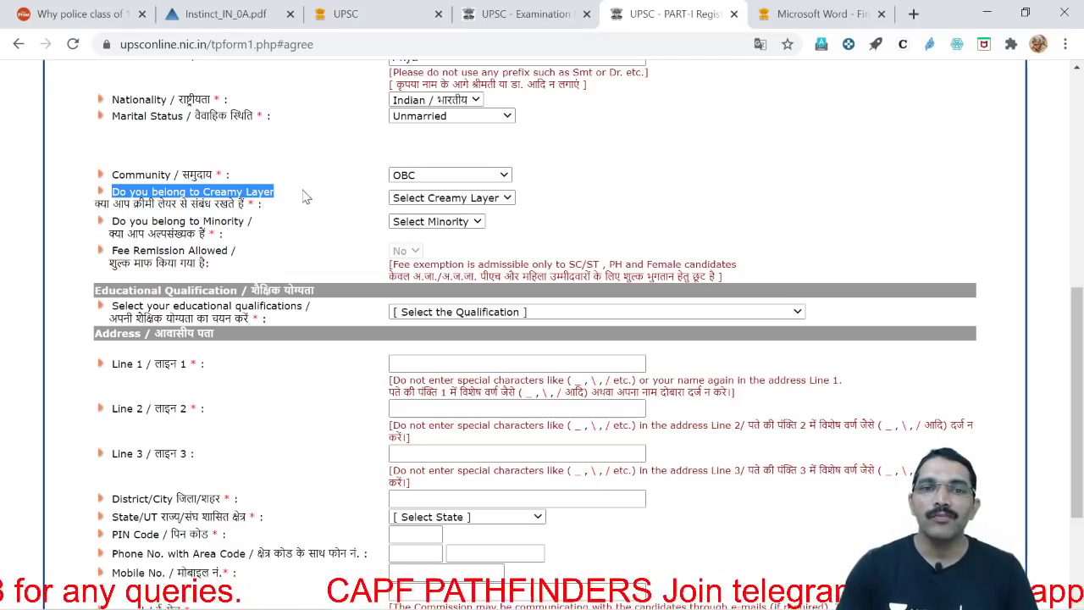
click(488, 198)
click(475, 226)
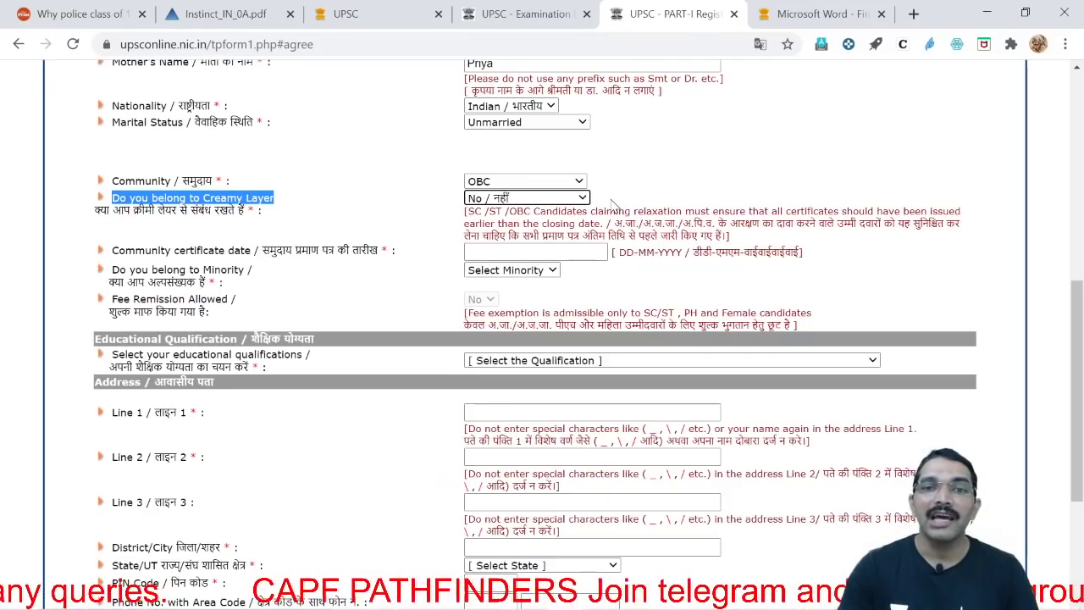
click(668, 172)
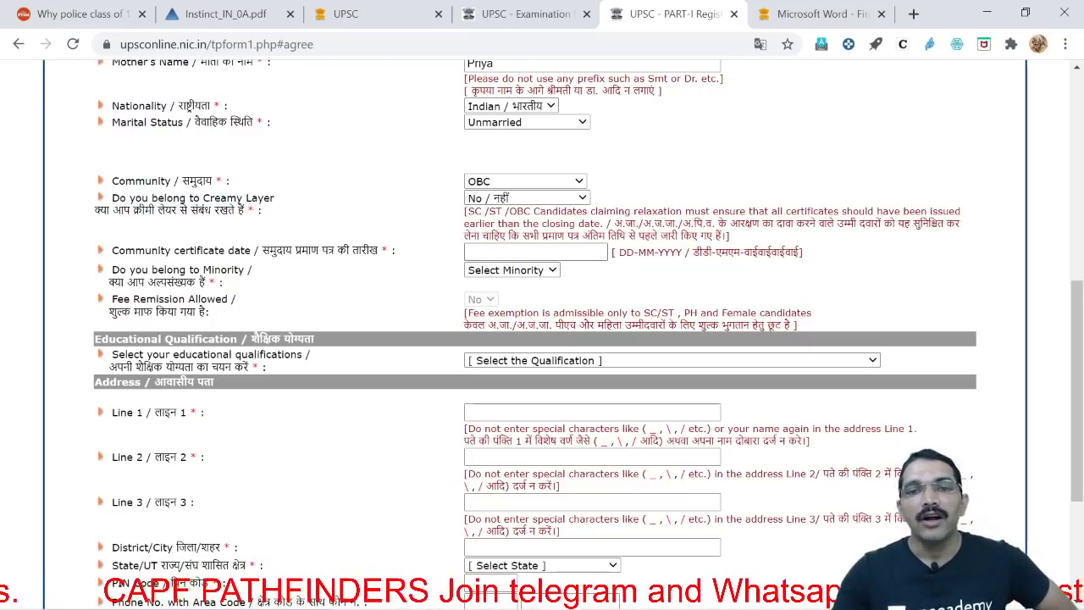
click(525, 251)
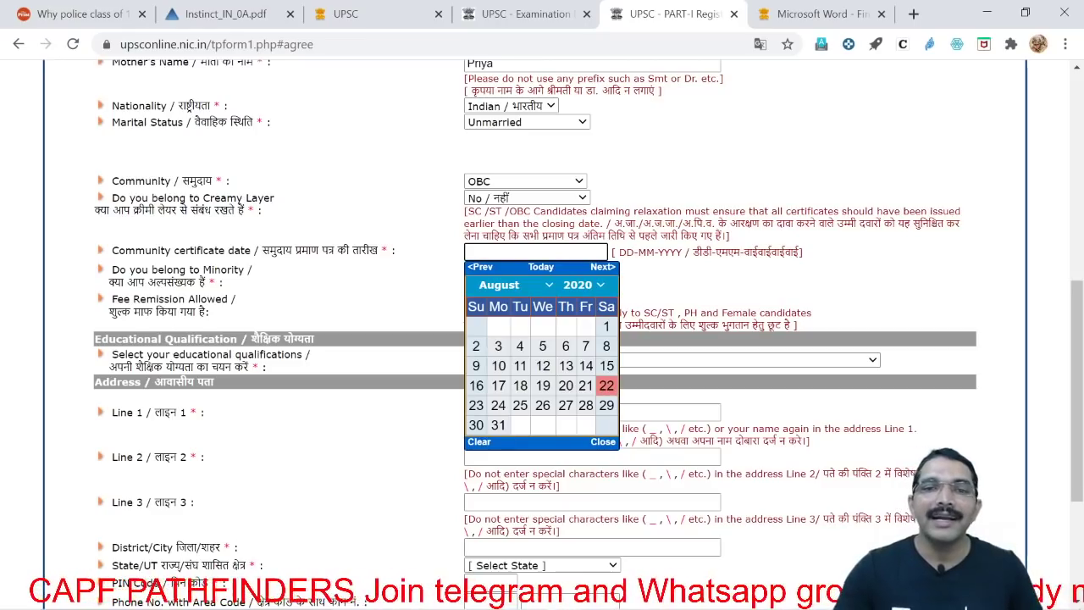
Set the community certificate date to 18-08-2020, answer No to the minority question, and scroll to the address section
click(522, 391)
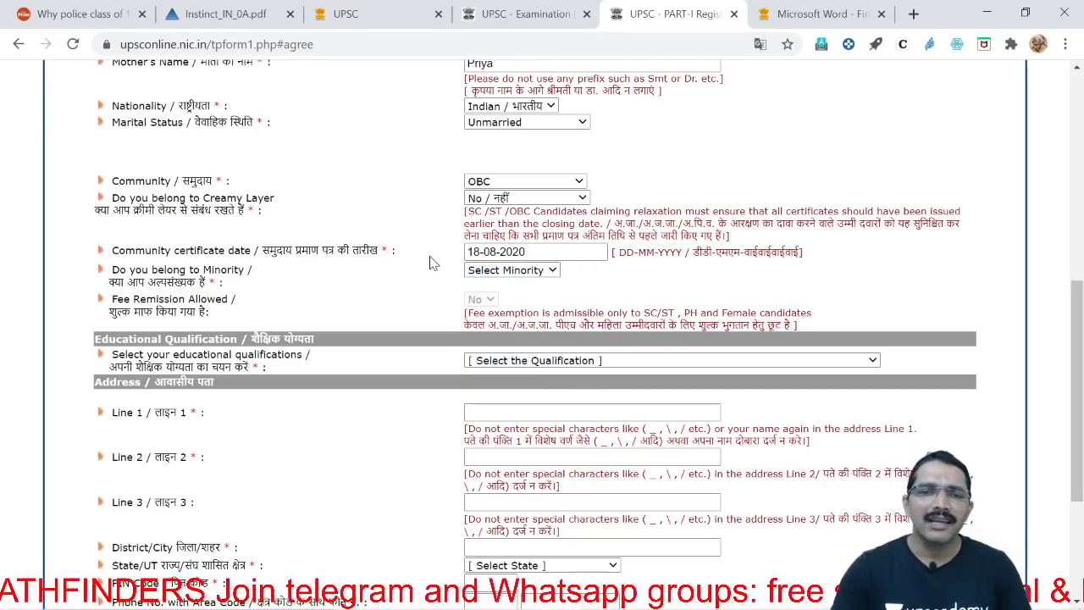
scroll(584, 284, down, 1)
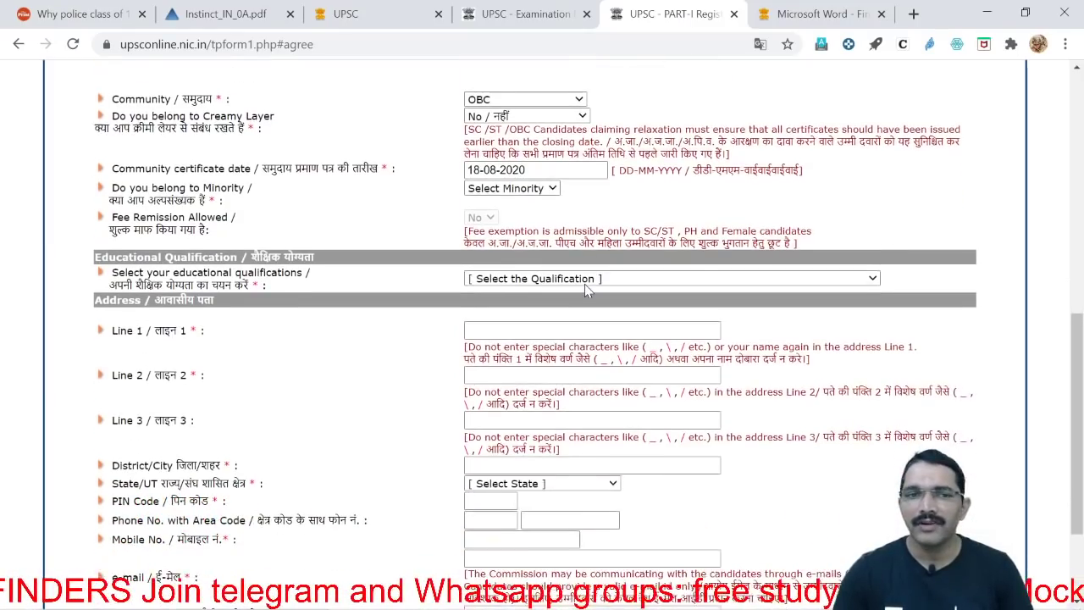
drag(109, 166, 388, 166)
click(429, 211)
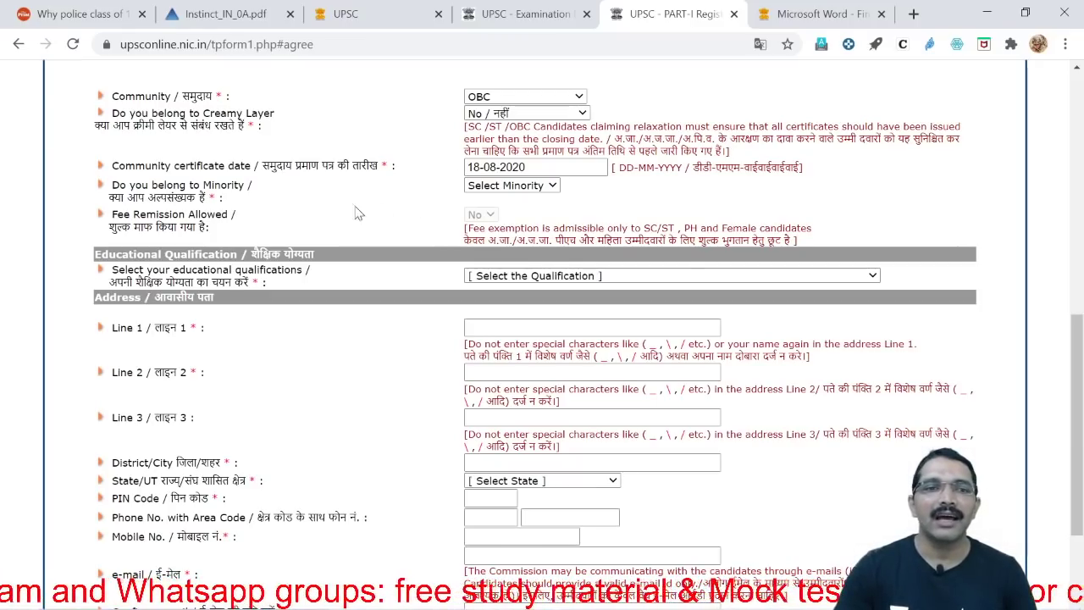
click(547, 189)
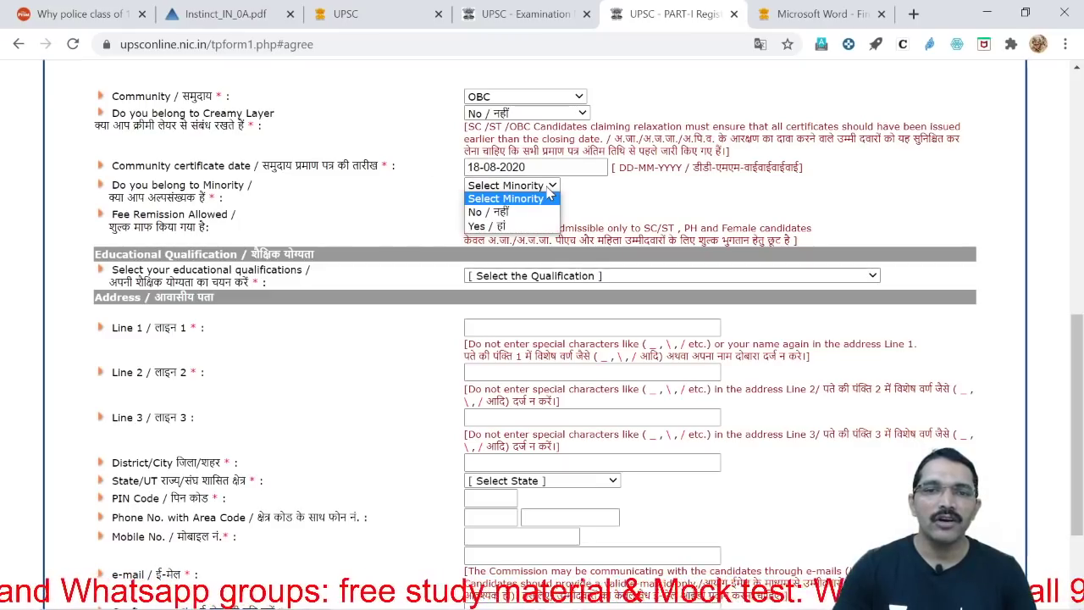
click(534, 213)
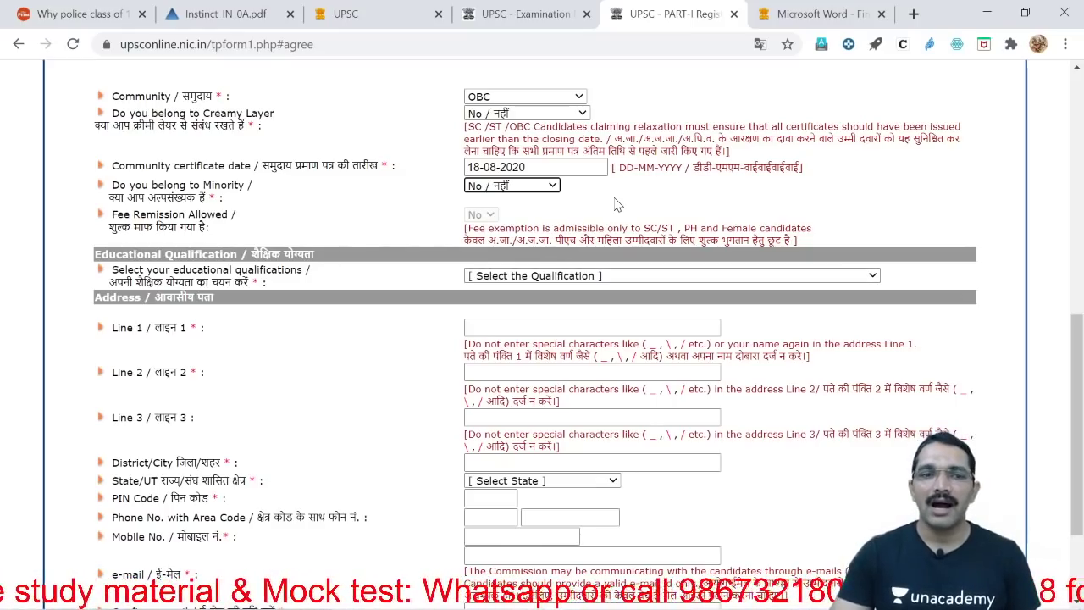
scroll(617, 204, down, 1)
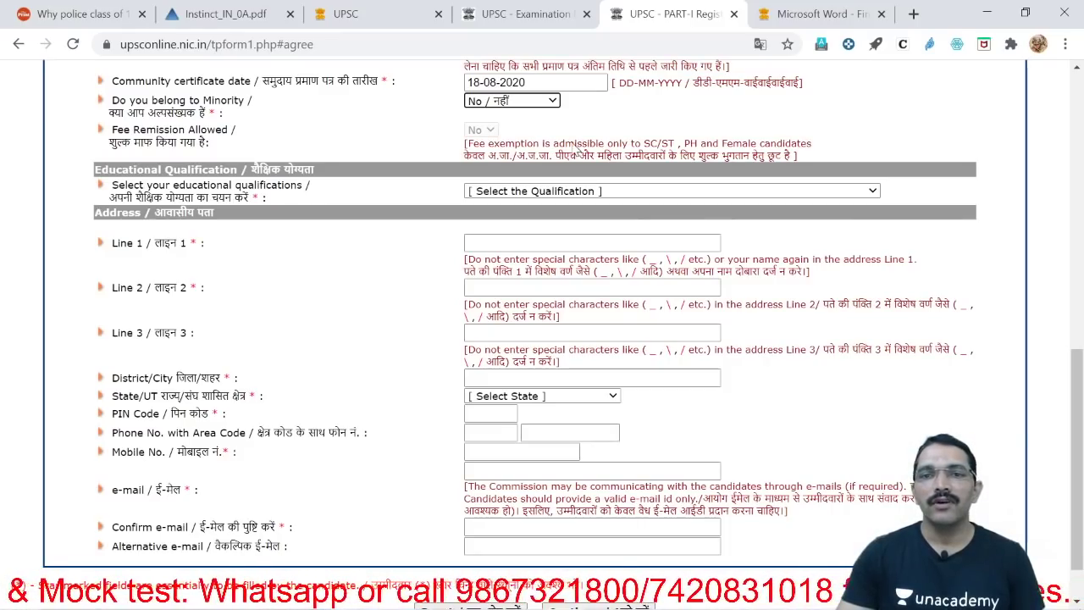
scroll(782, 173, down, 1)
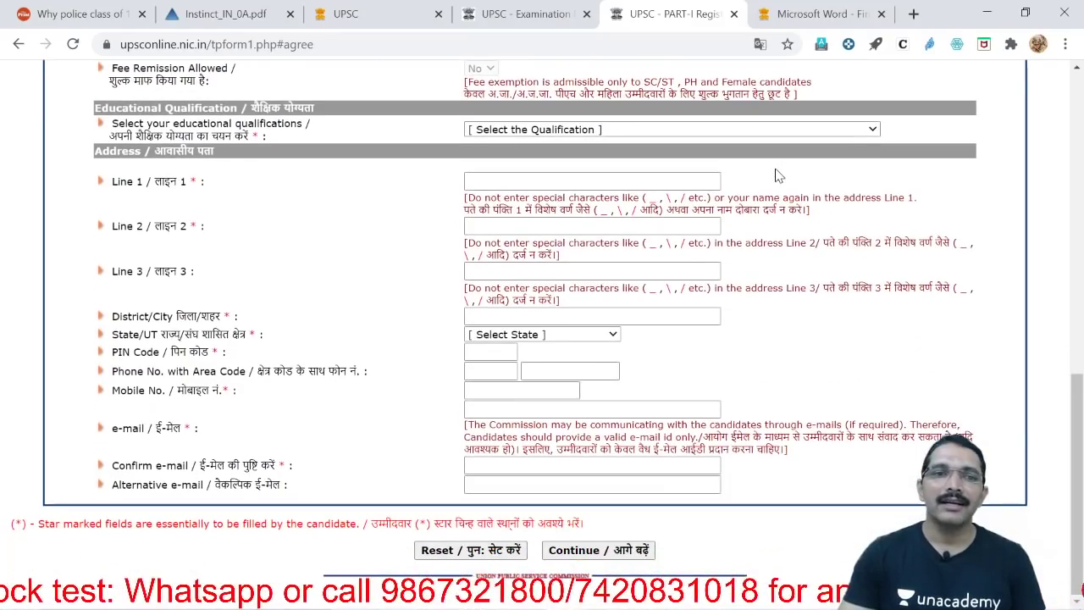
Choose 'Already passed the degree or equivalent examination' as the educational qualification
click(617, 130)
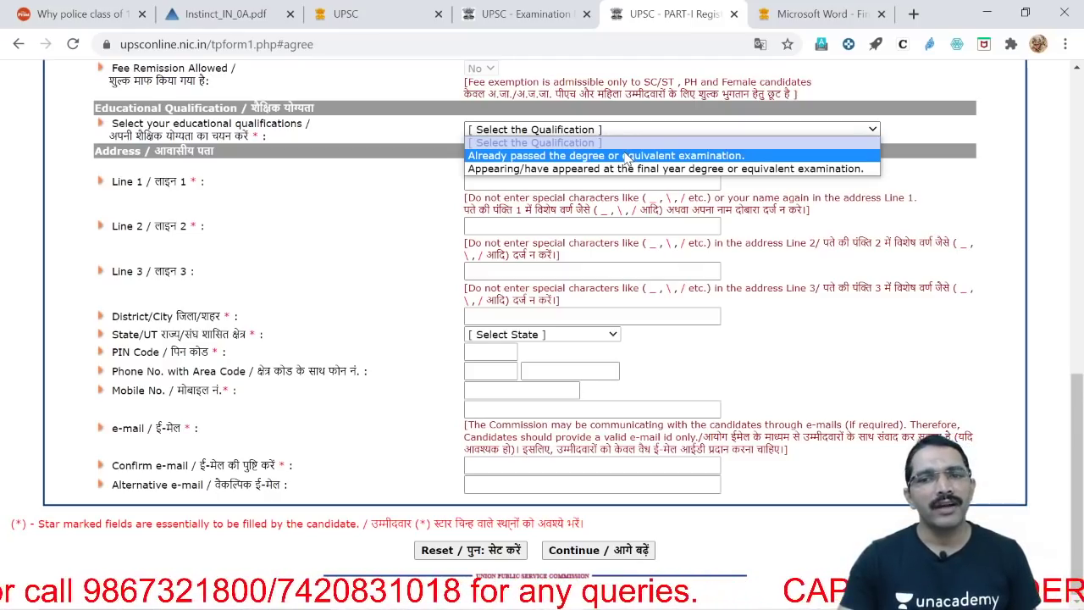
click(626, 157)
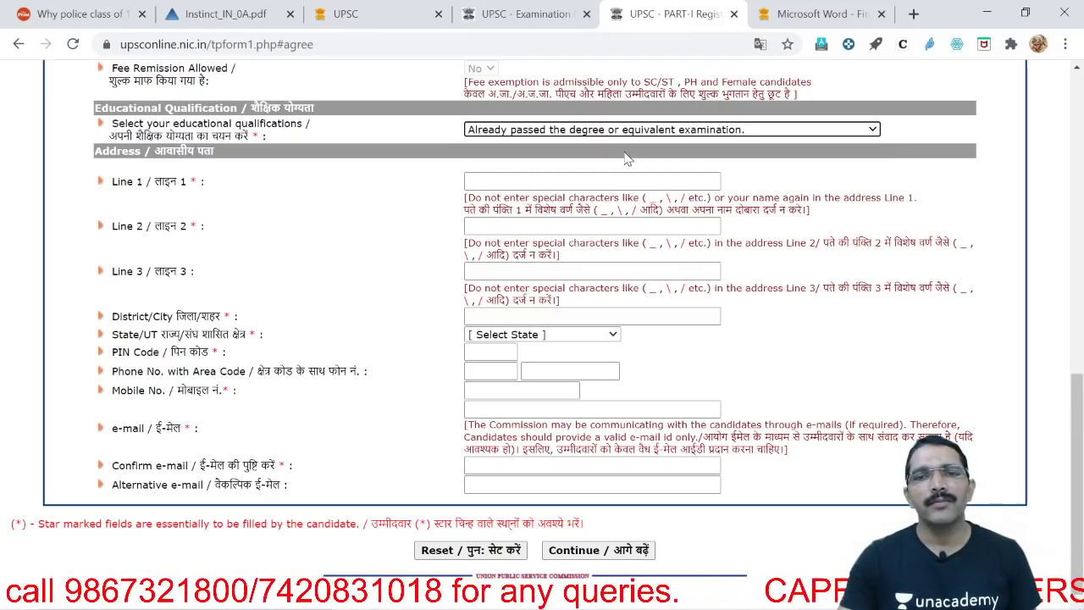
click(493, 185)
Fill the three address lines with placeholder text and enter Pune as the district
text(annn)
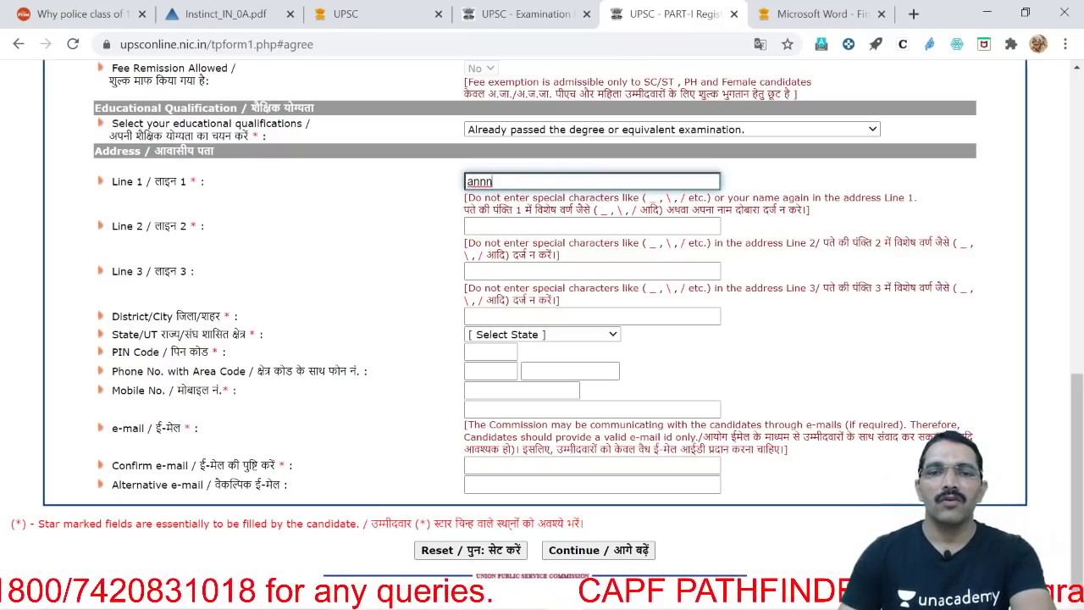
click(508, 225)
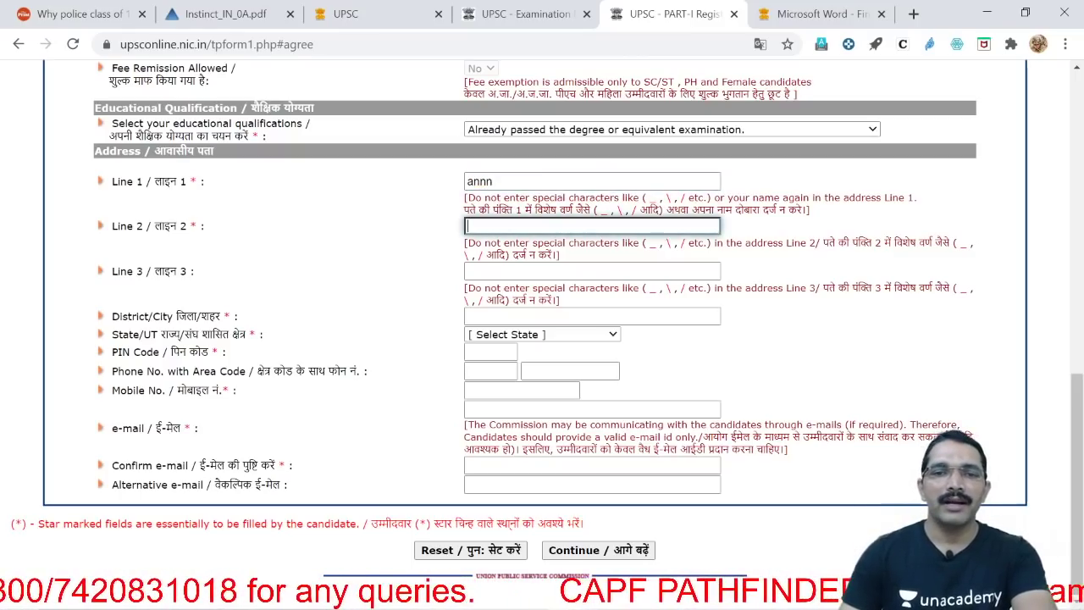
text(nhjjhjhshjk)
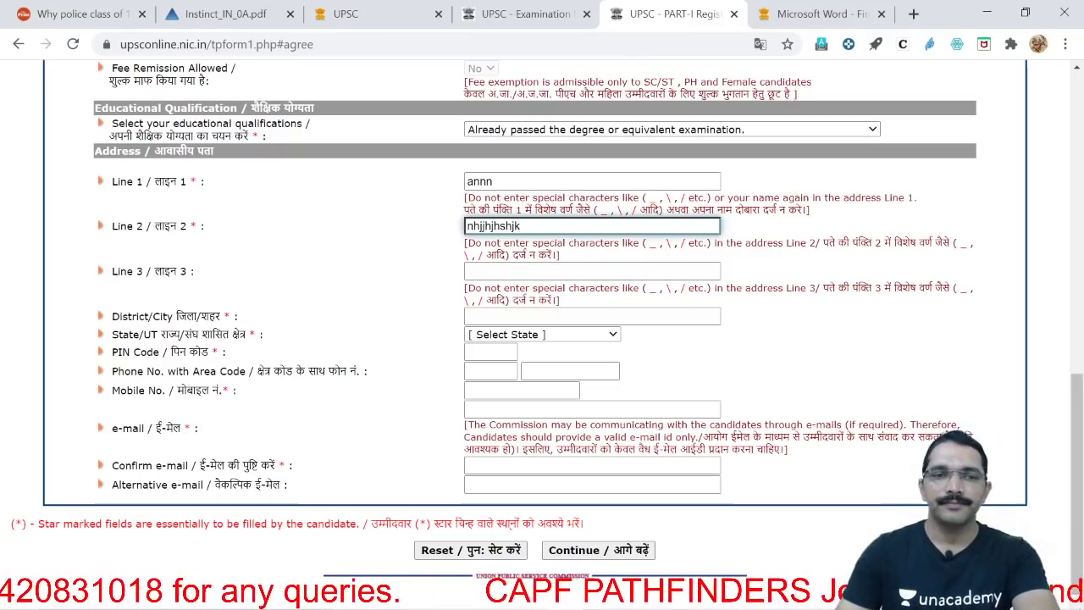
click(508, 271)
text(hjkjhsjhj)
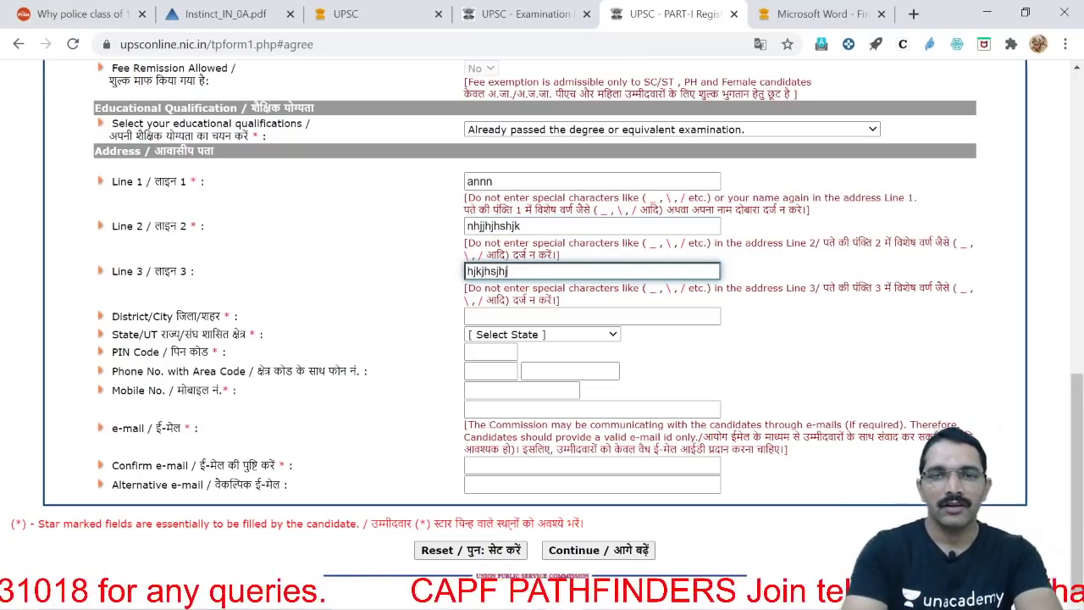
click(508, 316)
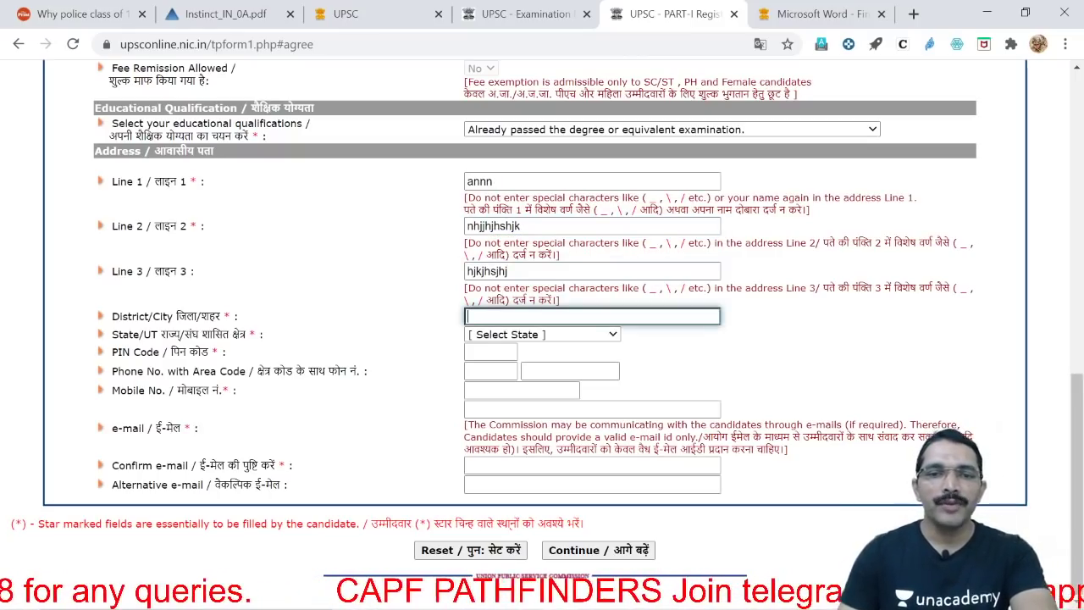
text(pune)
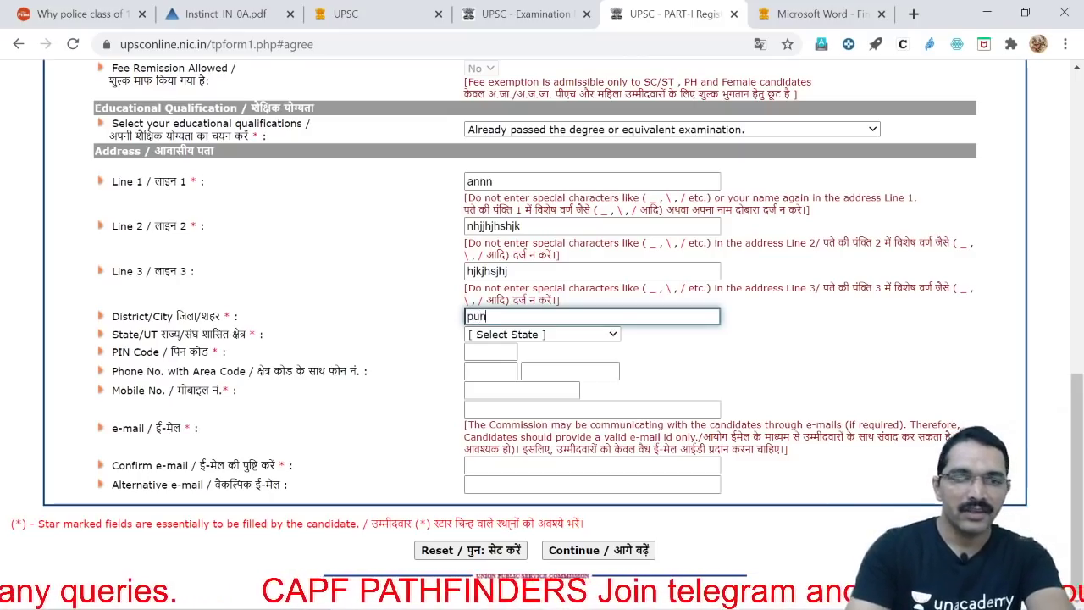
Select Maharashtra as the State/UT and enter the PIN code
click(599, 336)
scroll(525, 402, down, 4)
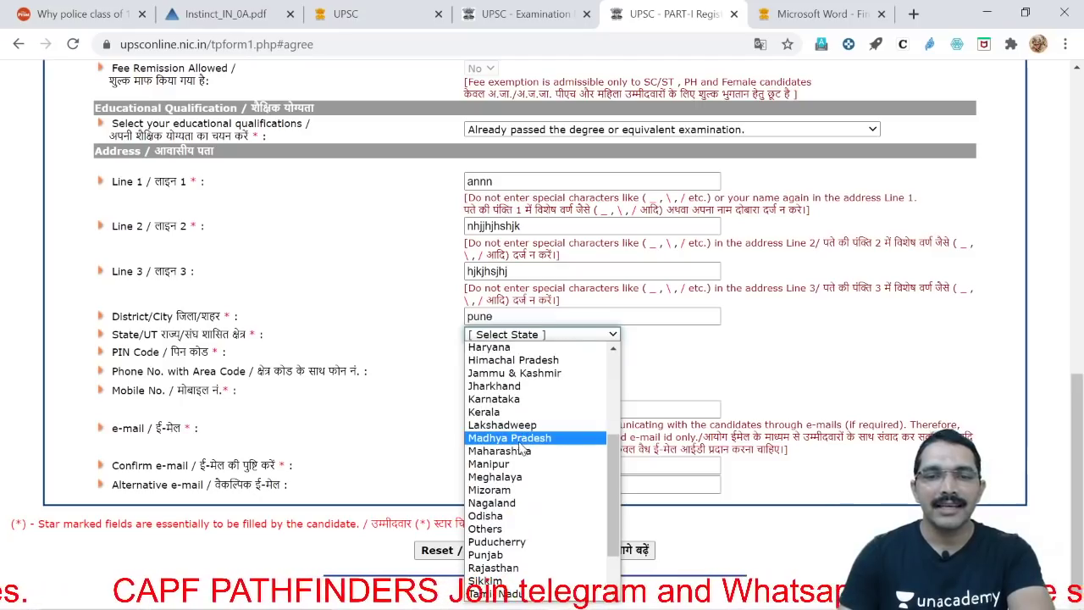
click(525, 438)
click(490, 351)
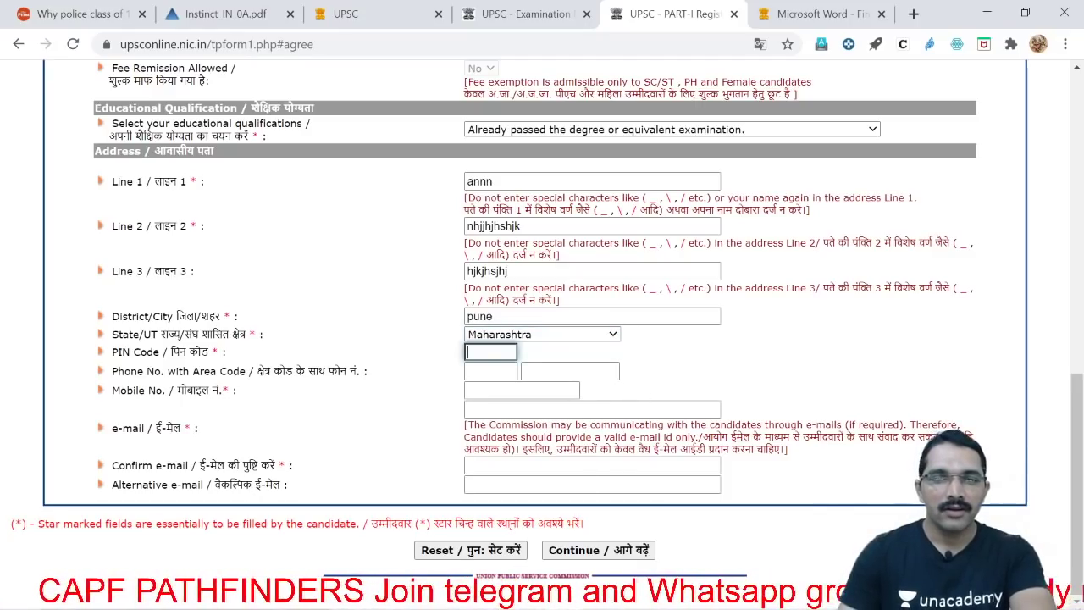
text(411030)
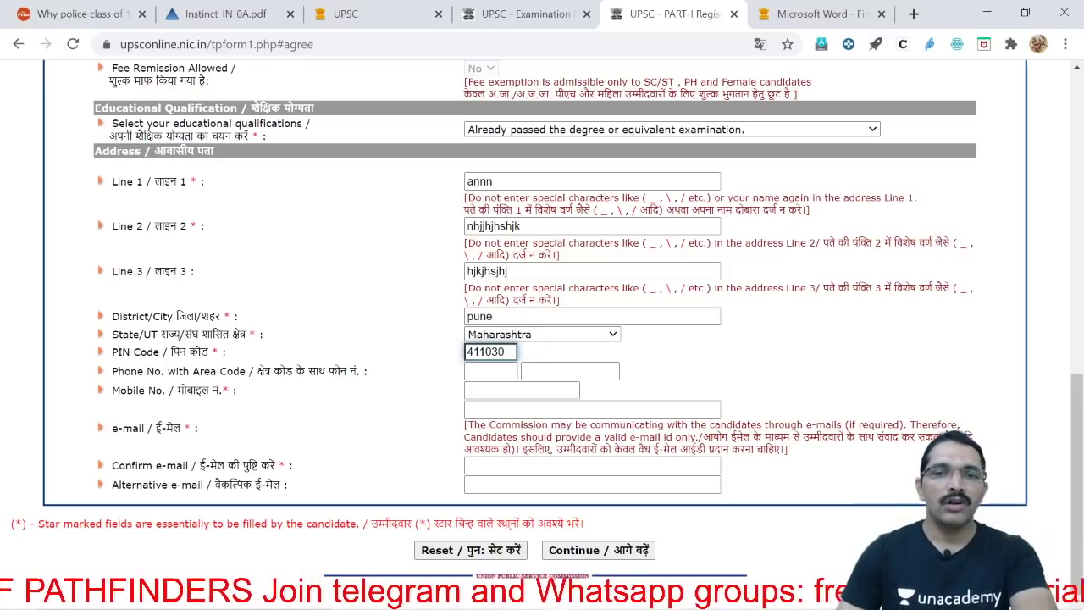
click(703, 356)
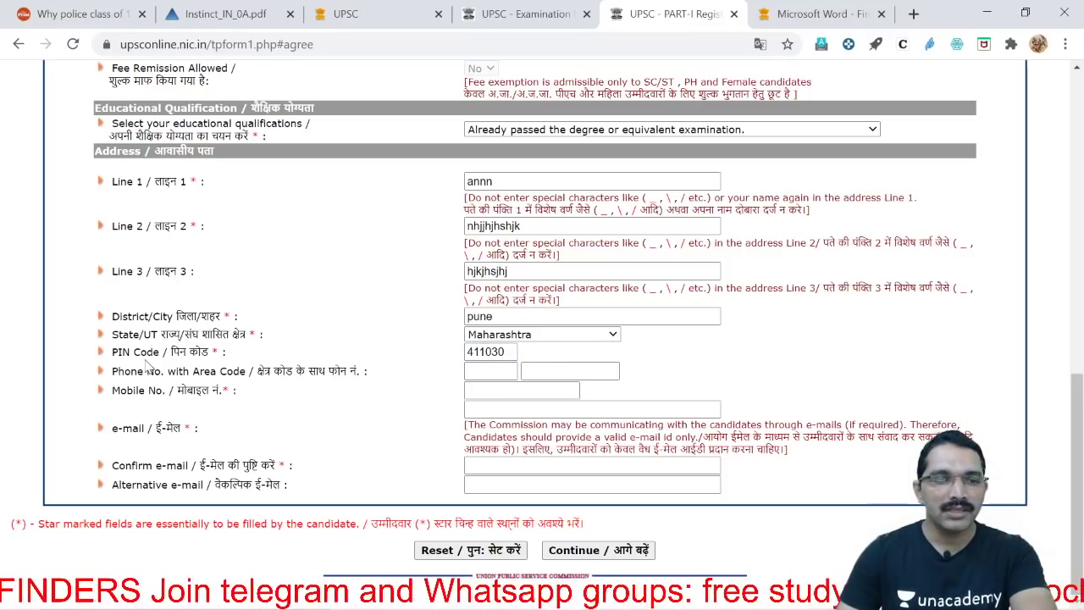
drag(111, 370, 386, 375)
click(269, 409)
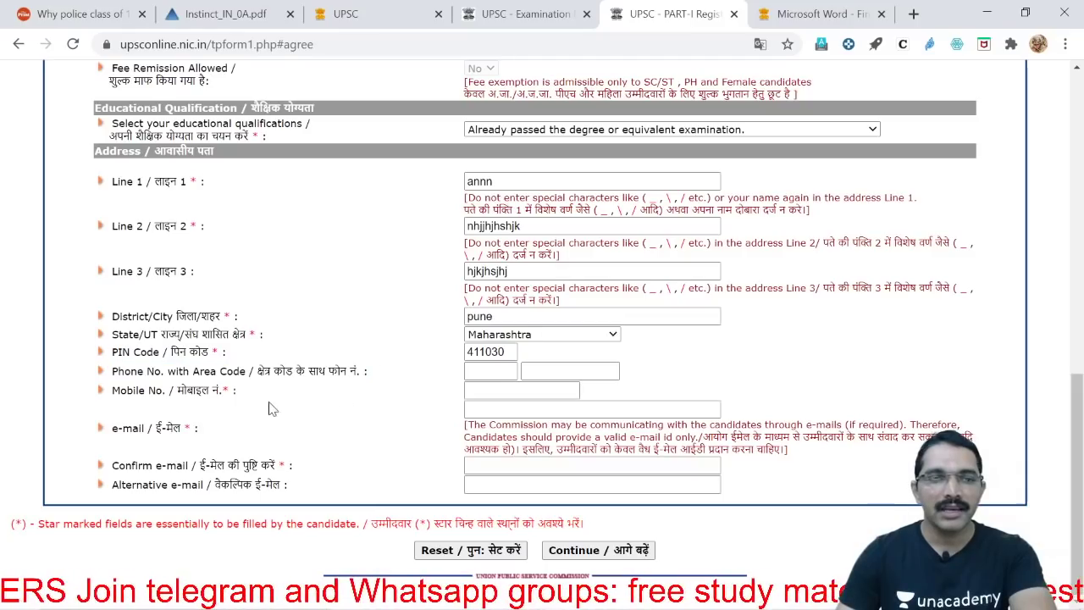
click(541, 390)
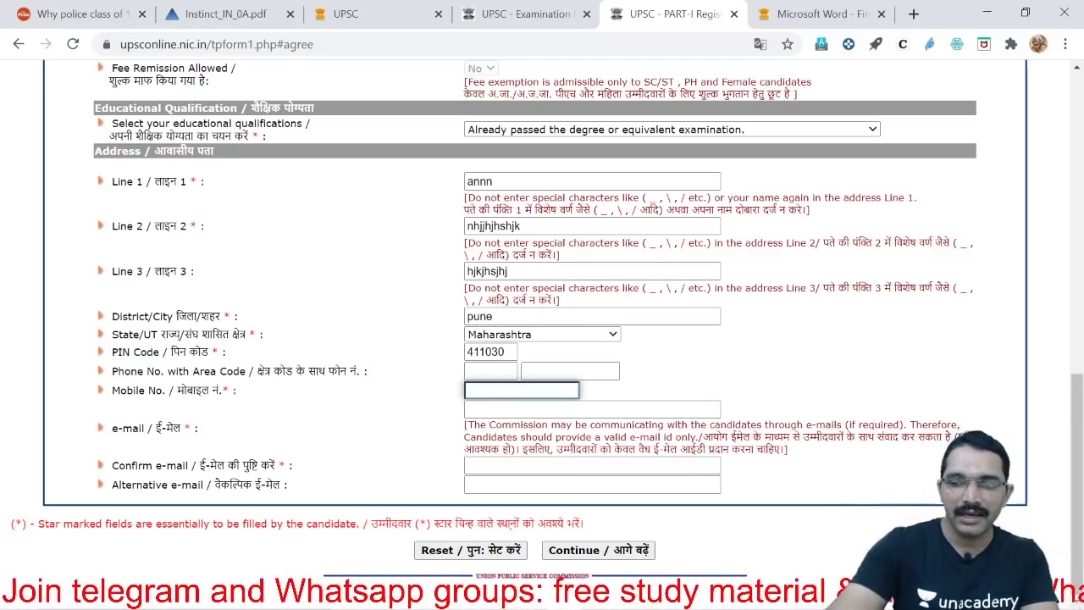
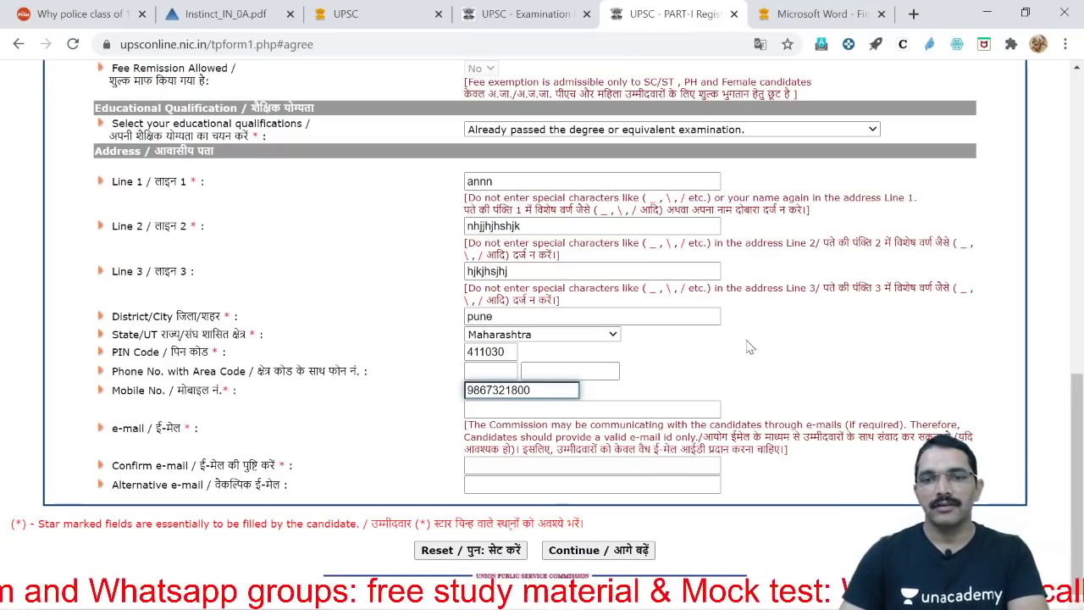
Enter the mobile number, the e-mail address, and the same e-mail again in Confirm e-mail
click(823, 373)
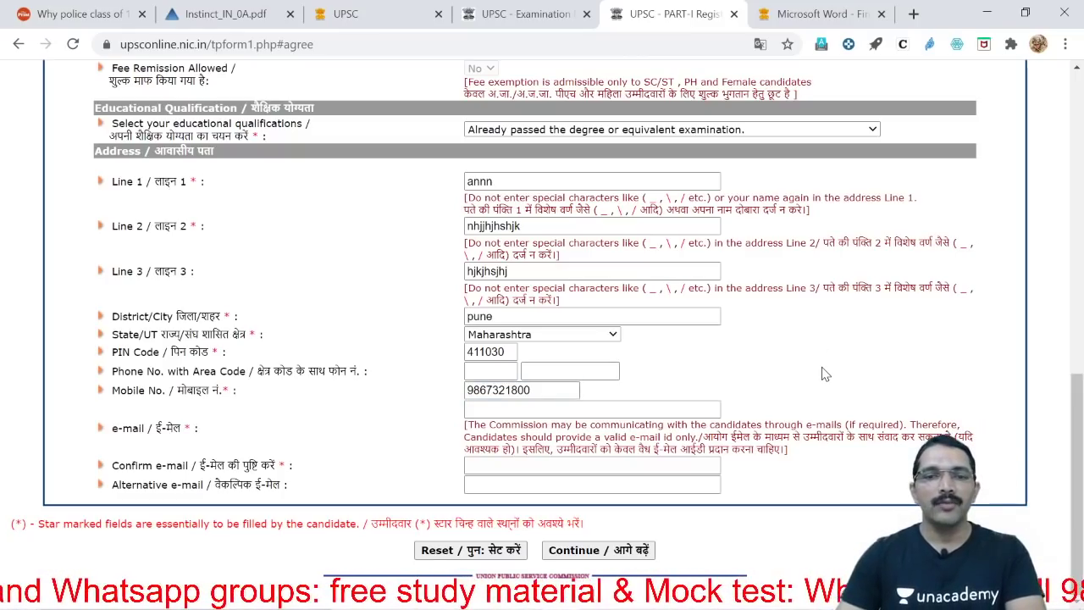
click(525, 409)
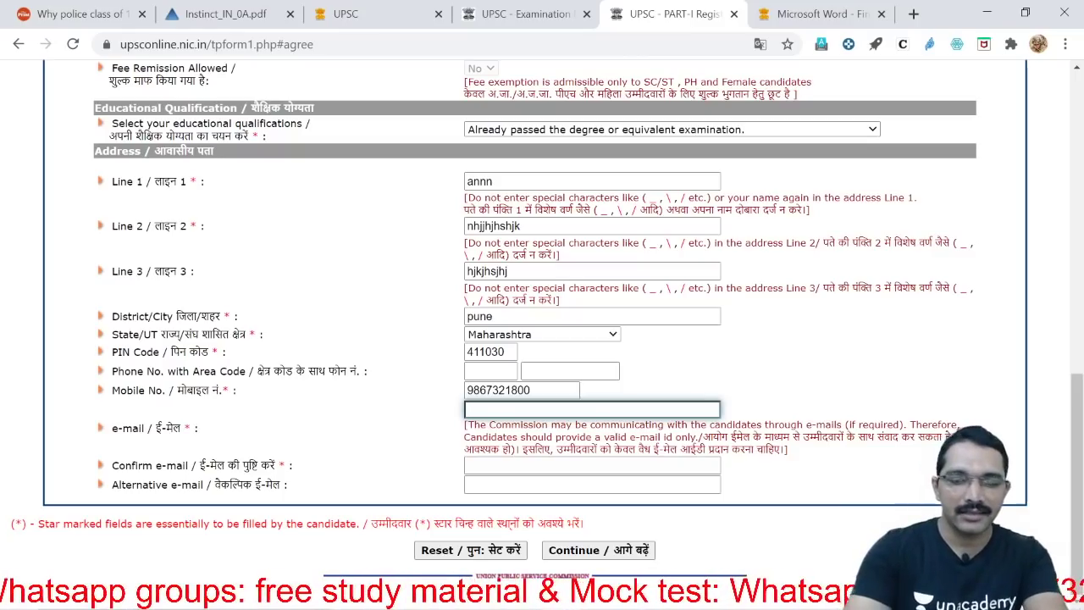
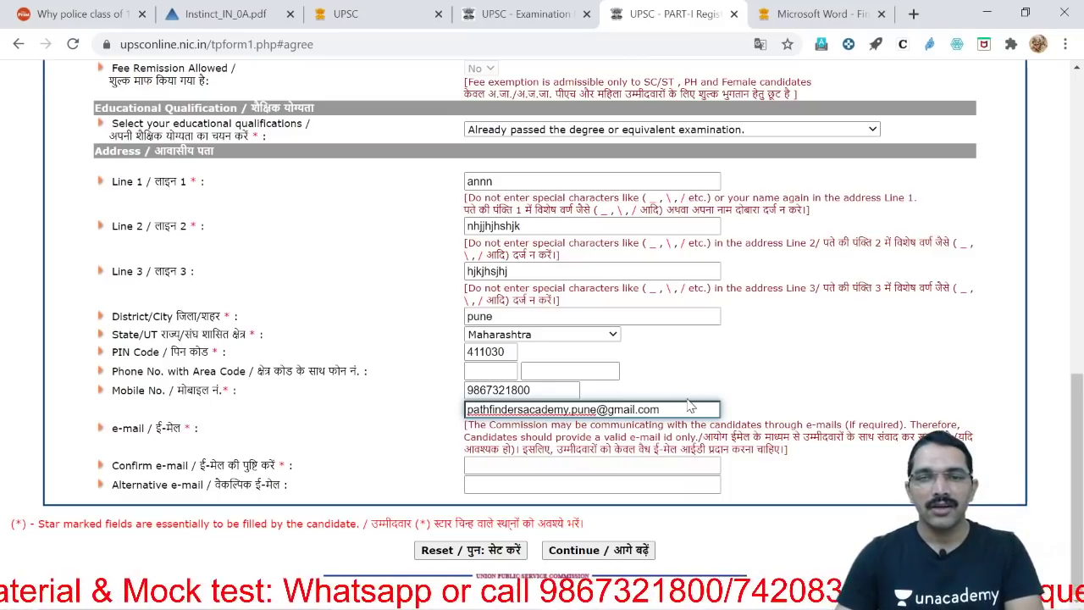
key(shift+Left)
key(shift+Left)
key(shift+Left)
key(shift+Left)
key(shift+Left)
key(shift+Left)
key(shift+Left)
key(shift+Left)
key(shift+Left)
key(shift+Left)
key(shift+Left)
key(shift+Left)
key(shift+Left)
key(shift+Left)
key(shift+Left)
key(shift+Left)
key(shift+Left)
key(shift+Left)
key(shift+Left)
key(shift+Left)
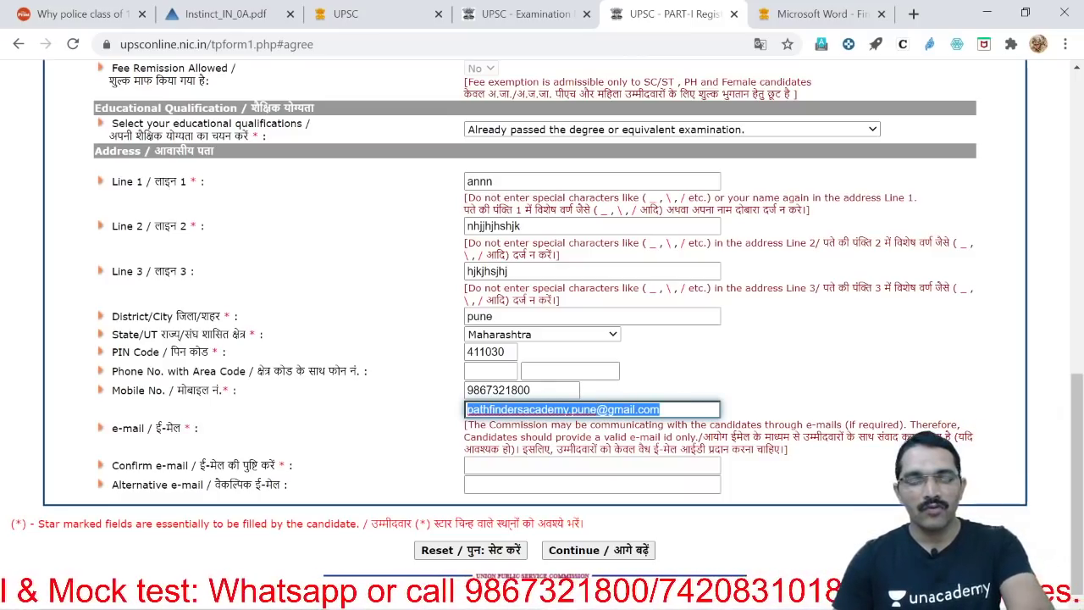
click(592, 464)
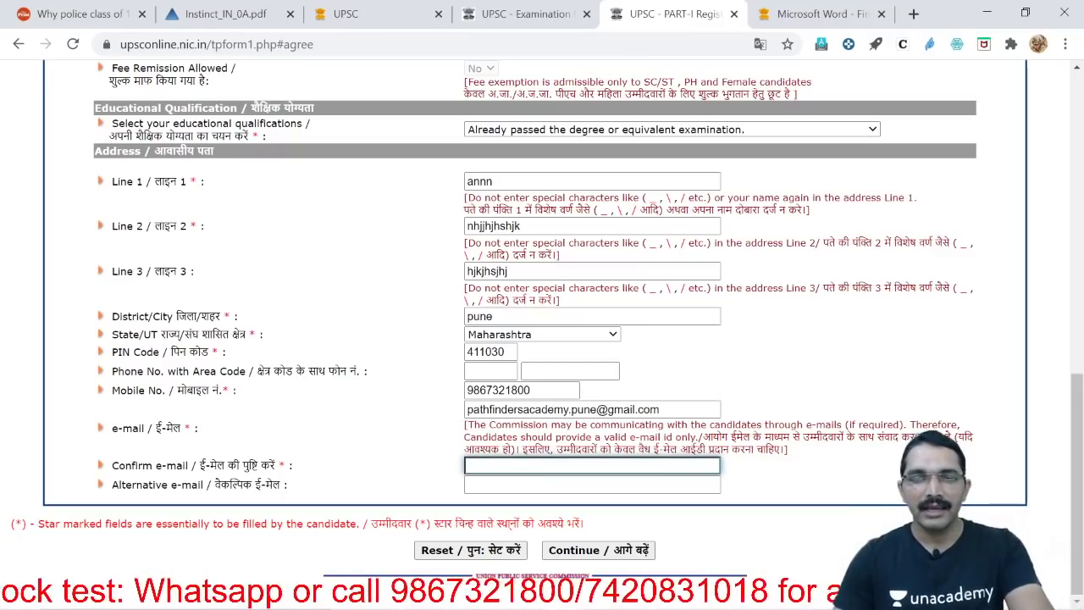
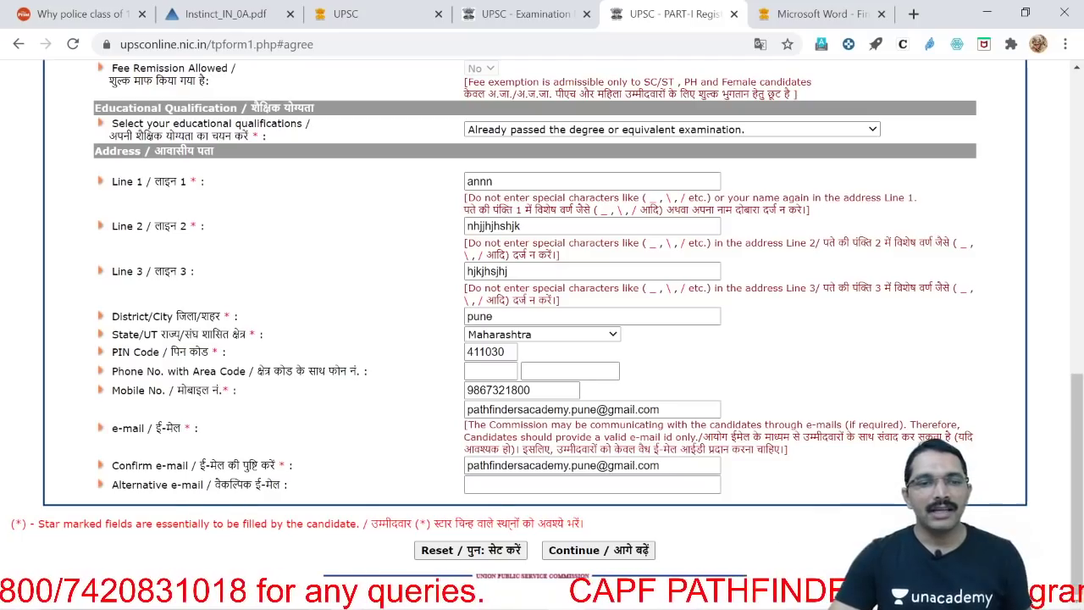
drag(105, 484, 306, 486)
click(474, 485)
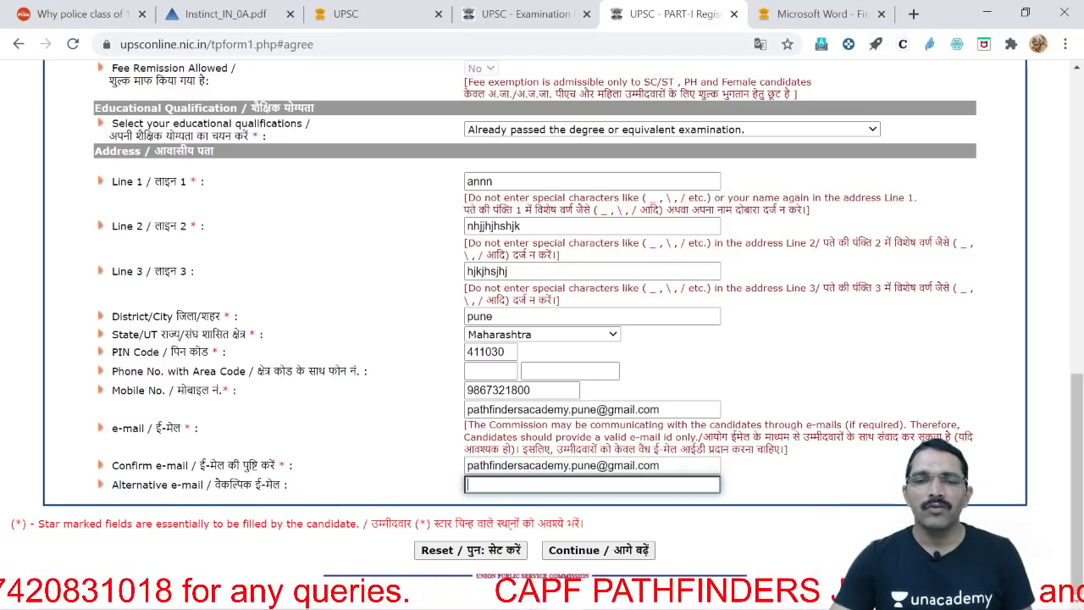
Submit the Part-I details and claim age relaxation as Yes under OBC (code 2, 3 years)
click(598, 550)
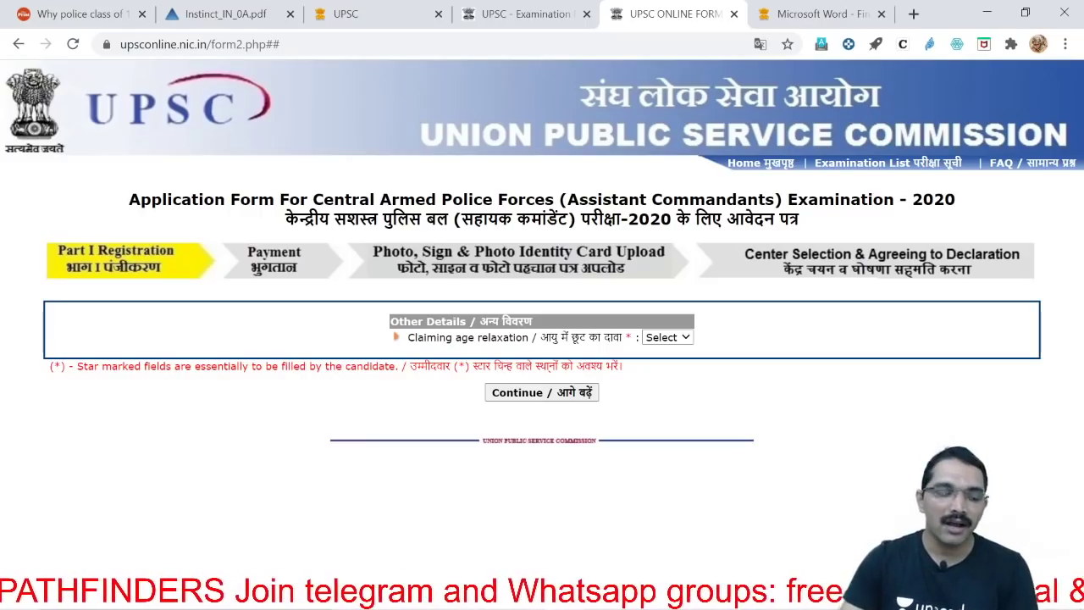
click(683, 338)
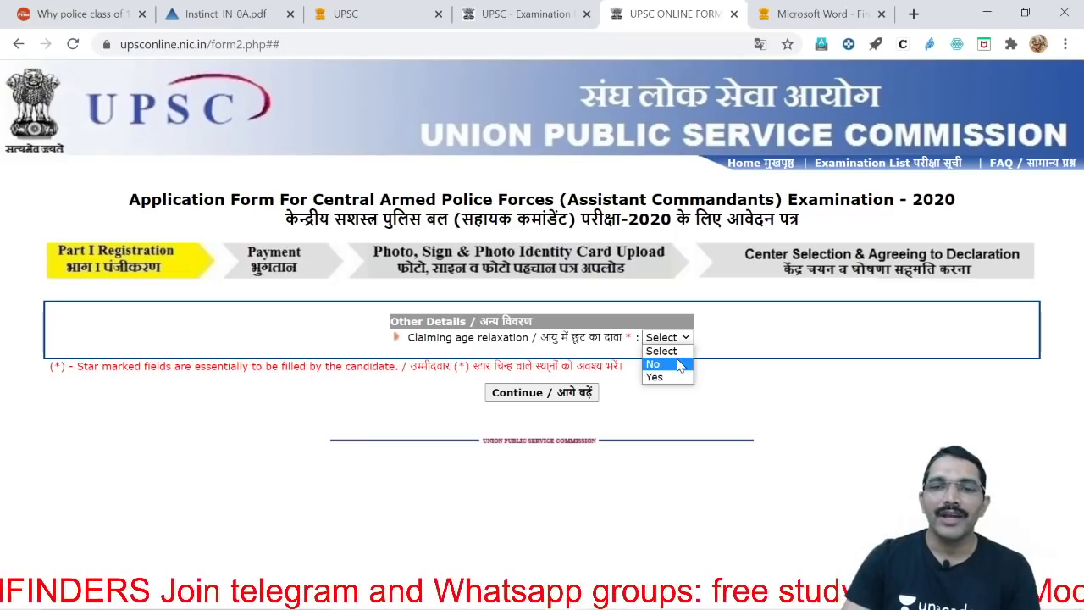
click(677, 375)
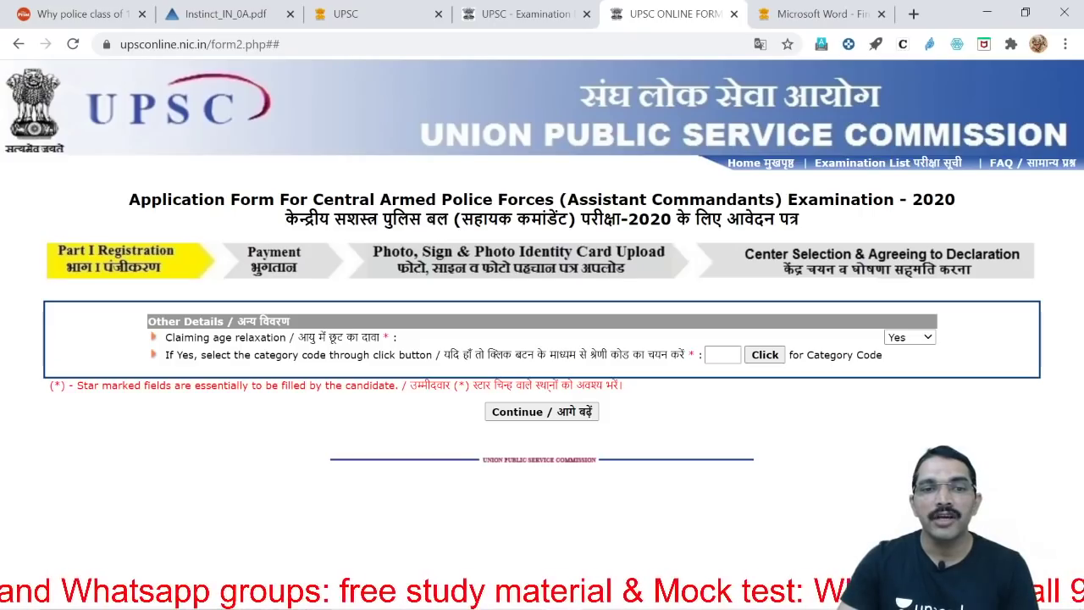
drag(257, 354, 426, 355)
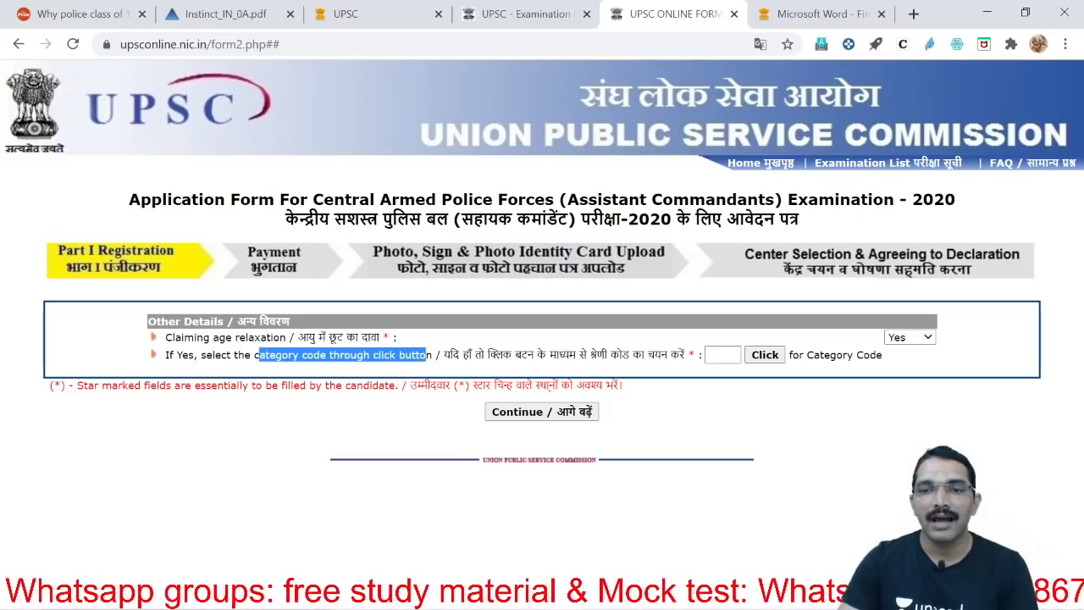
click(765, 355)
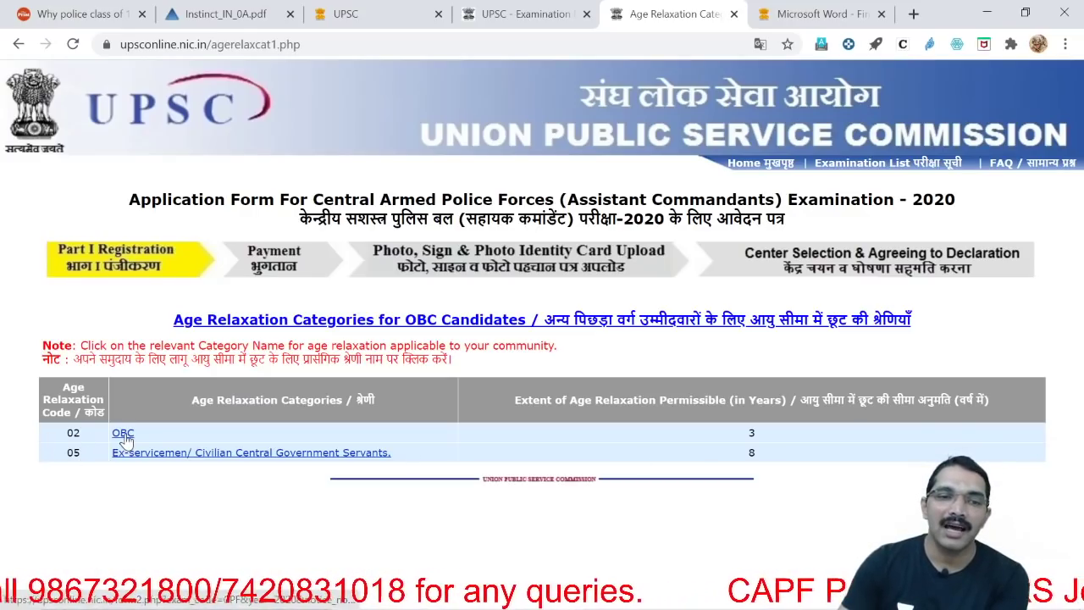
click(123, 434)
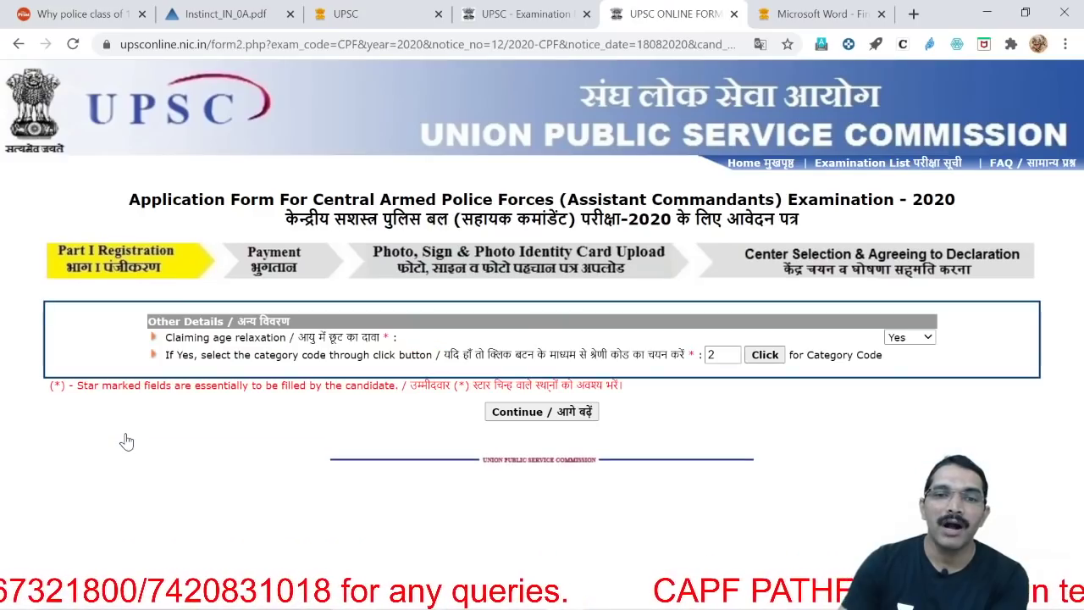
Continue past Other Details, choose Aadhaar Card as photo ID and keep English as essay medium
click(563, 415)
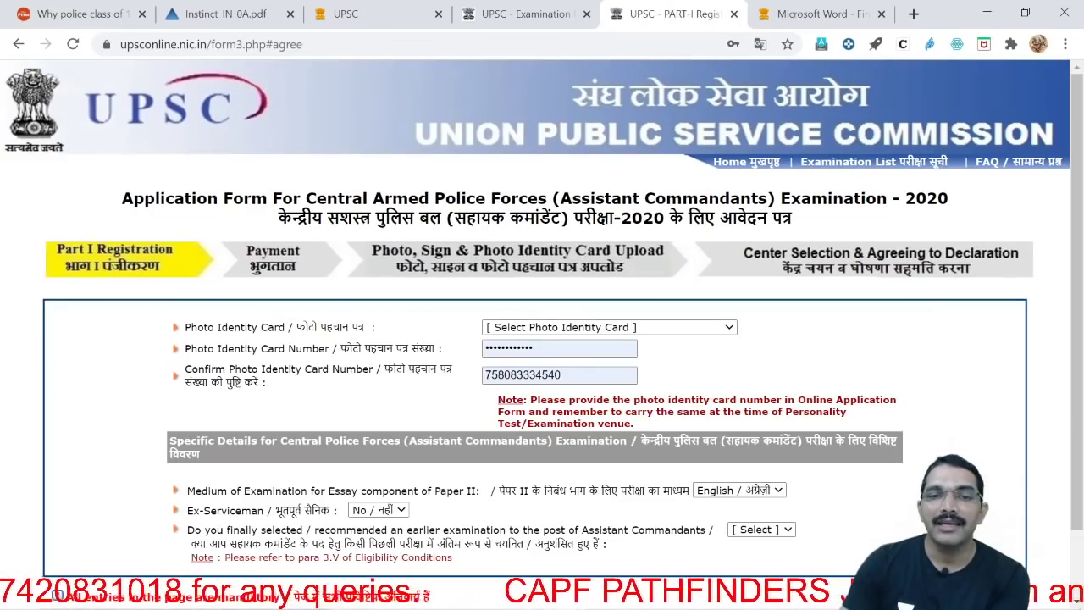
click(608, 330)
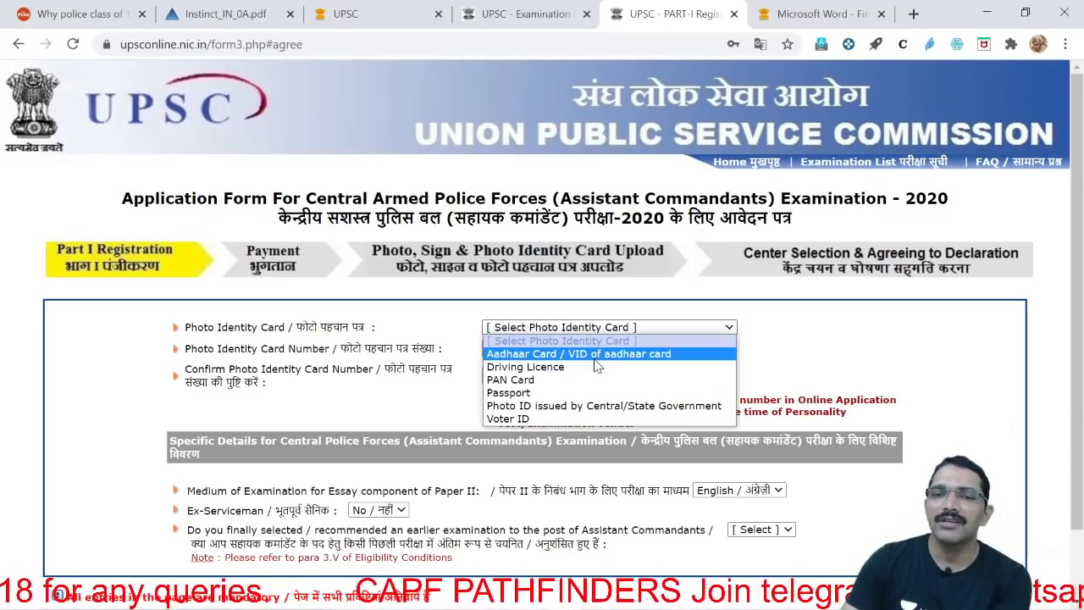
click(595, 359)
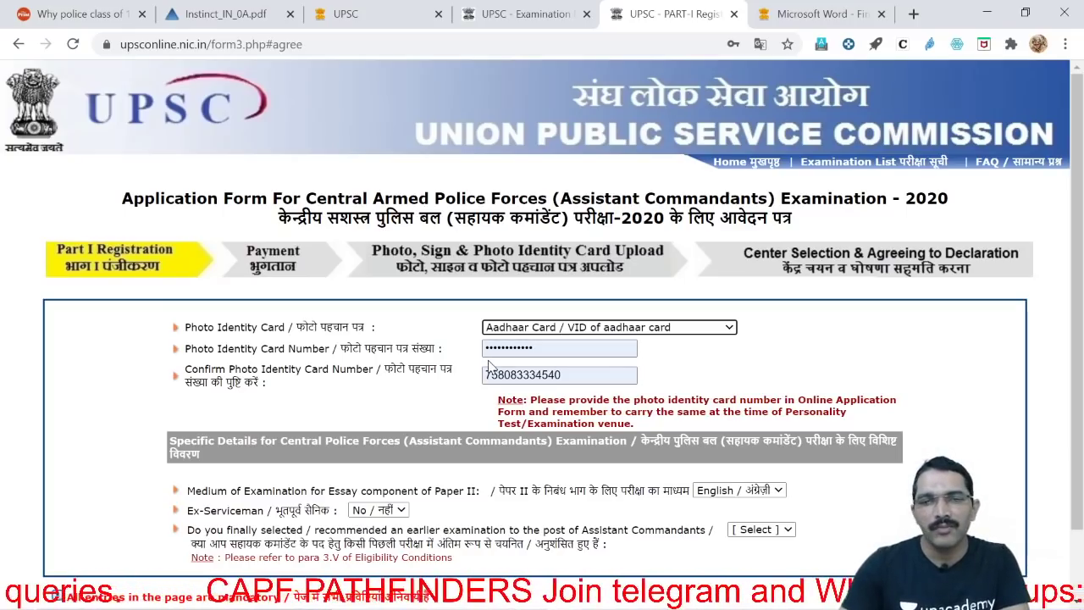
scroll(699, 373, down, 1)
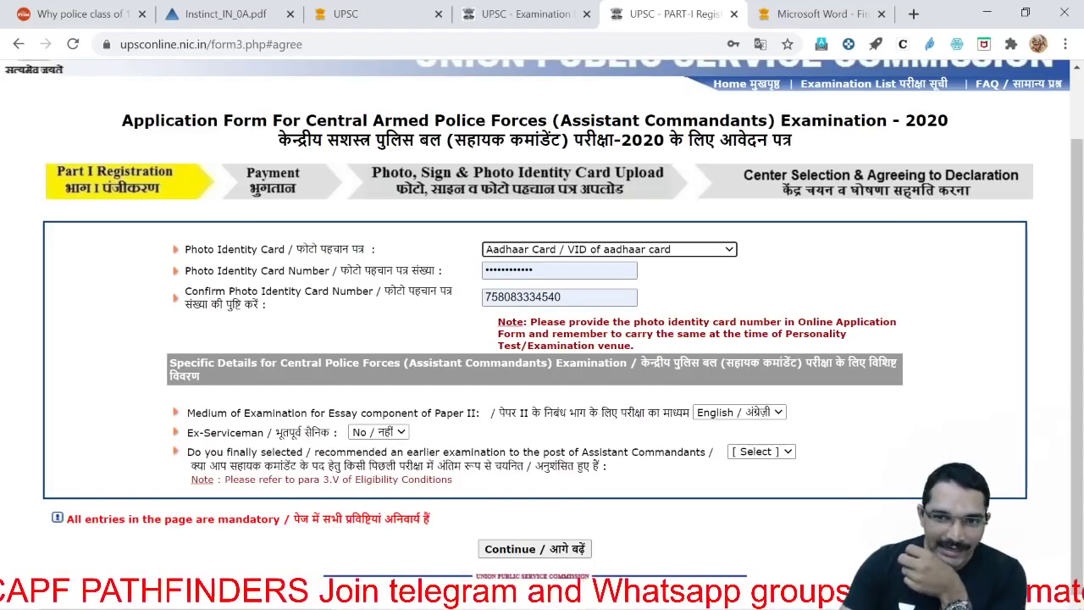
click(766, 415)
click(753, 426)
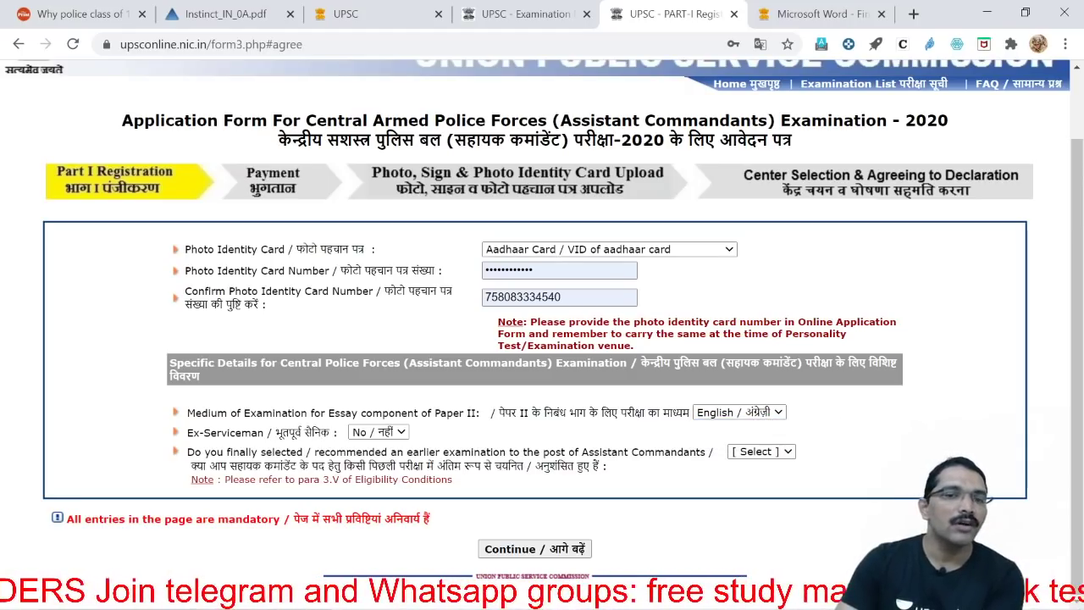
Answer No for ex-serviceman and earlier Assistant Commandant selection, then submit for verification
click(376, 431)
click(372, 461)
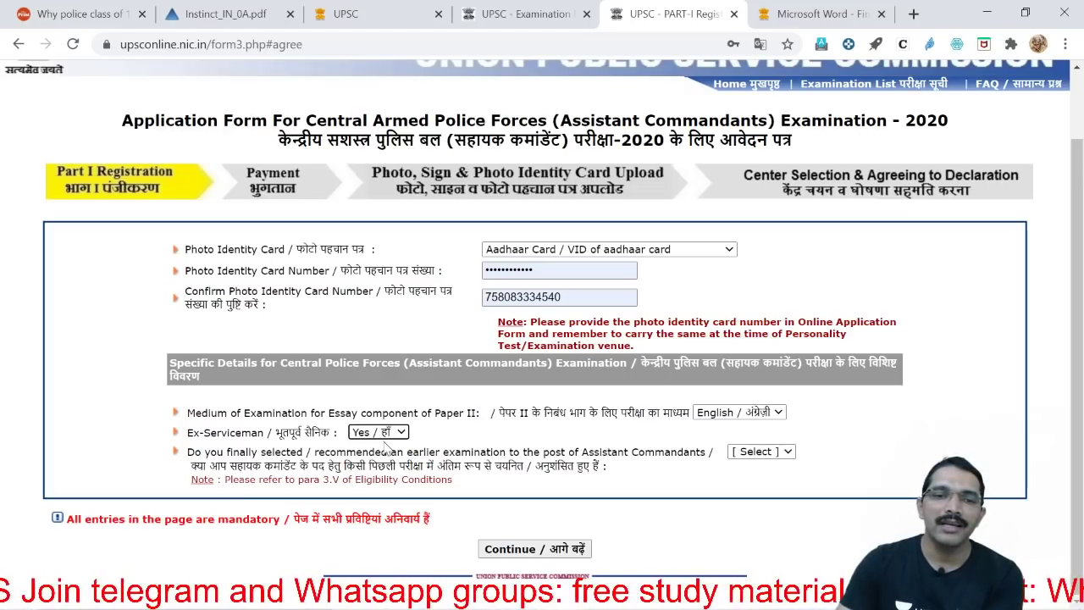
click(377, 432)
click(372, 446)
click(457, 438)
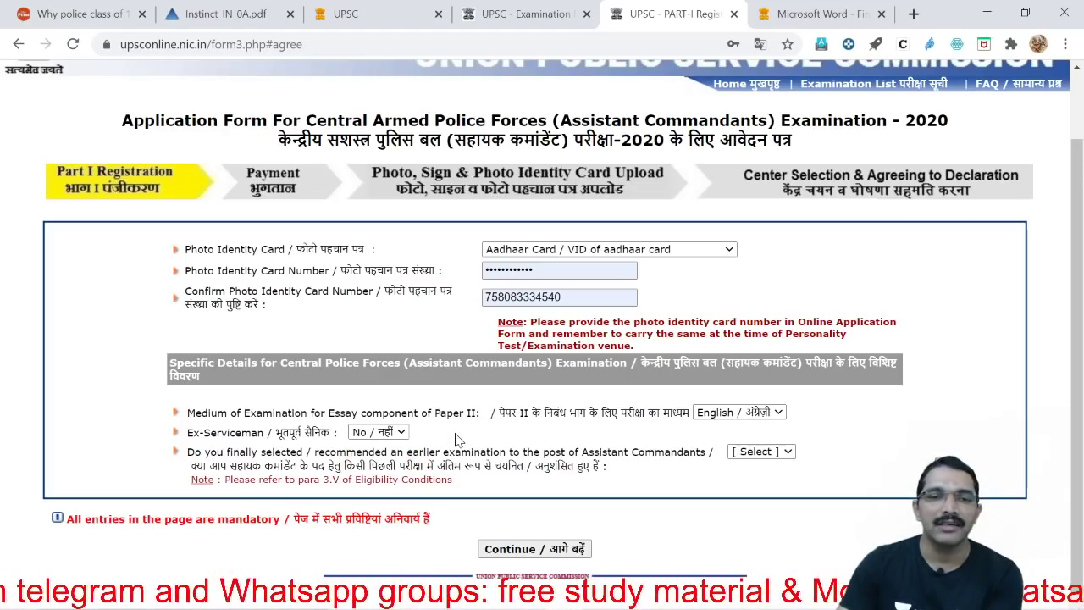
click(788, 455)
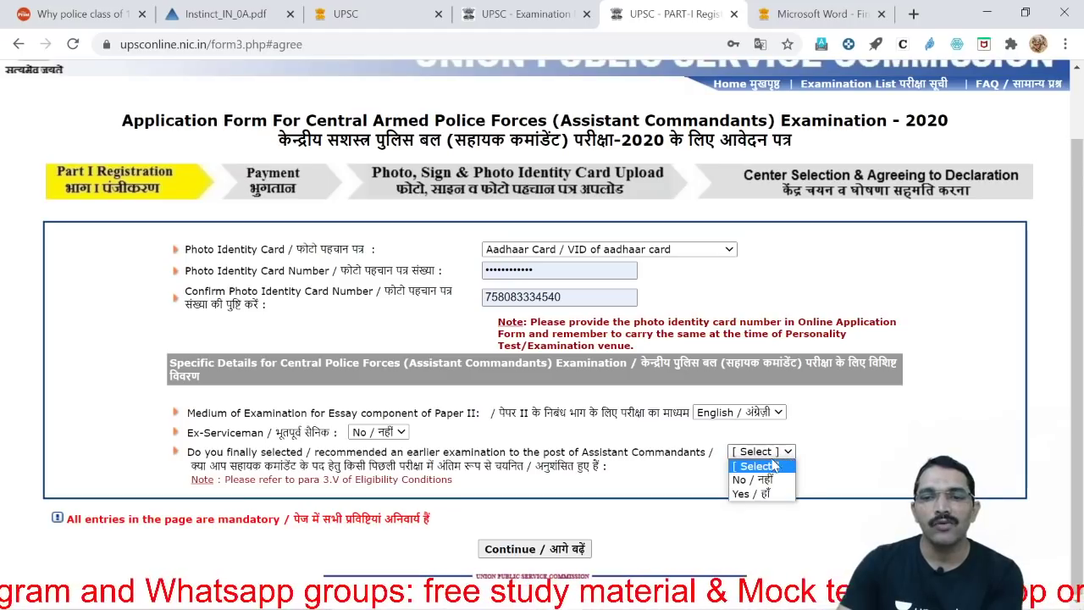
click(766, 478)
click(546, 550)
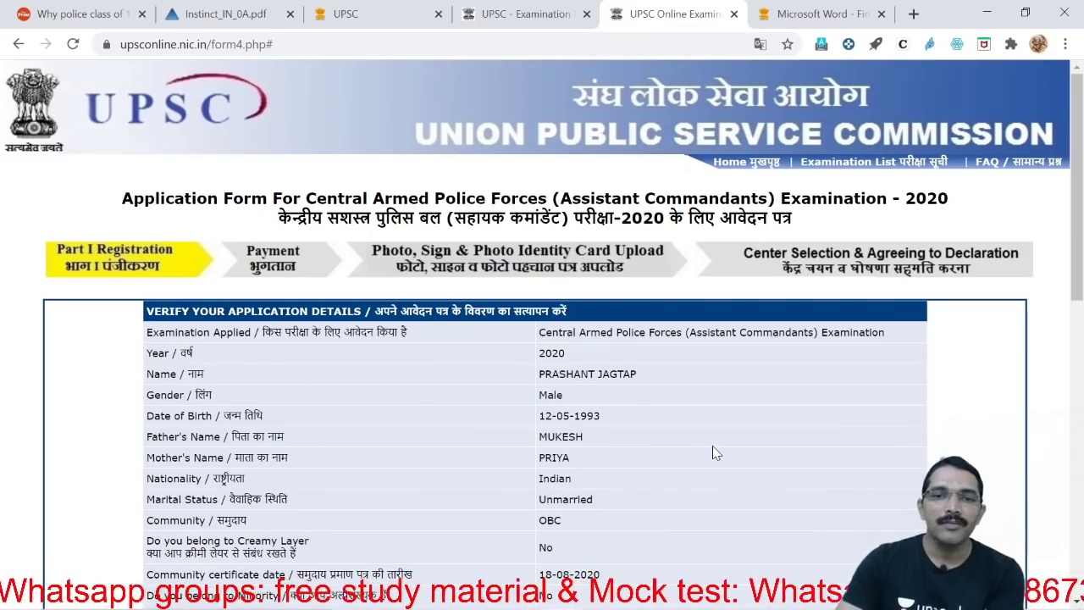
scroll(713, 453, down, 4)
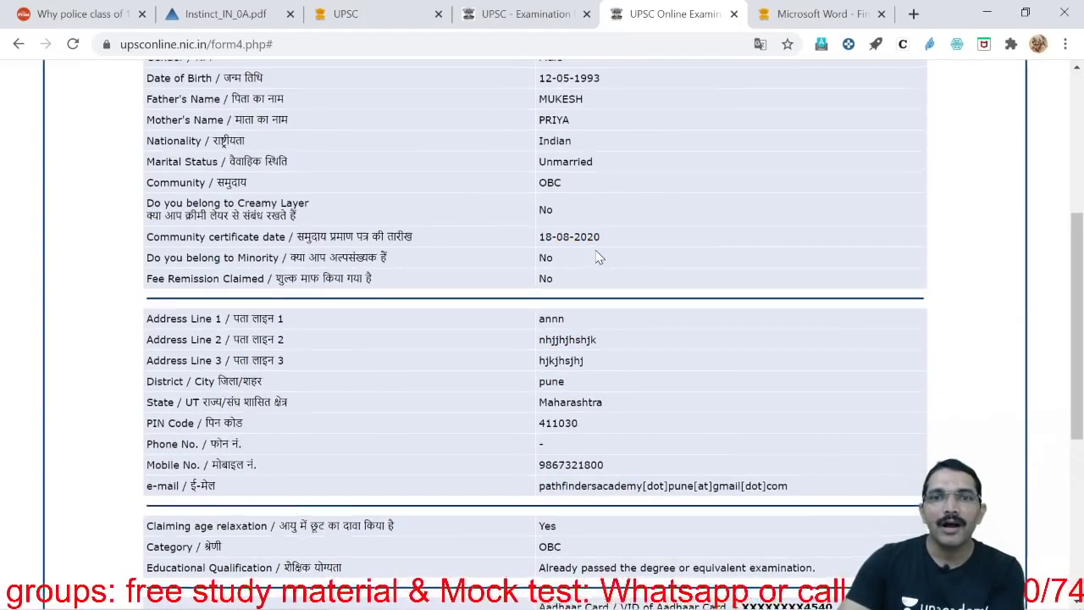
scroll(465, 317, up, 4)
scroll(733, 376, down, 9)
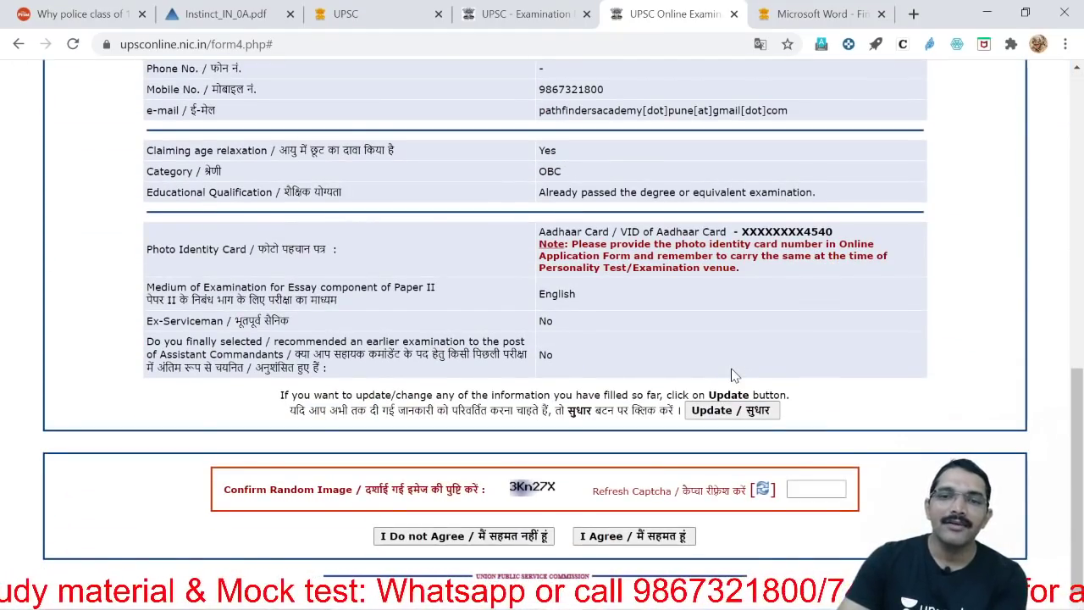
scroll(733, 376, up, 9)
scroll(733, 376, down, 8)
scroll(734, 376, down, 1)
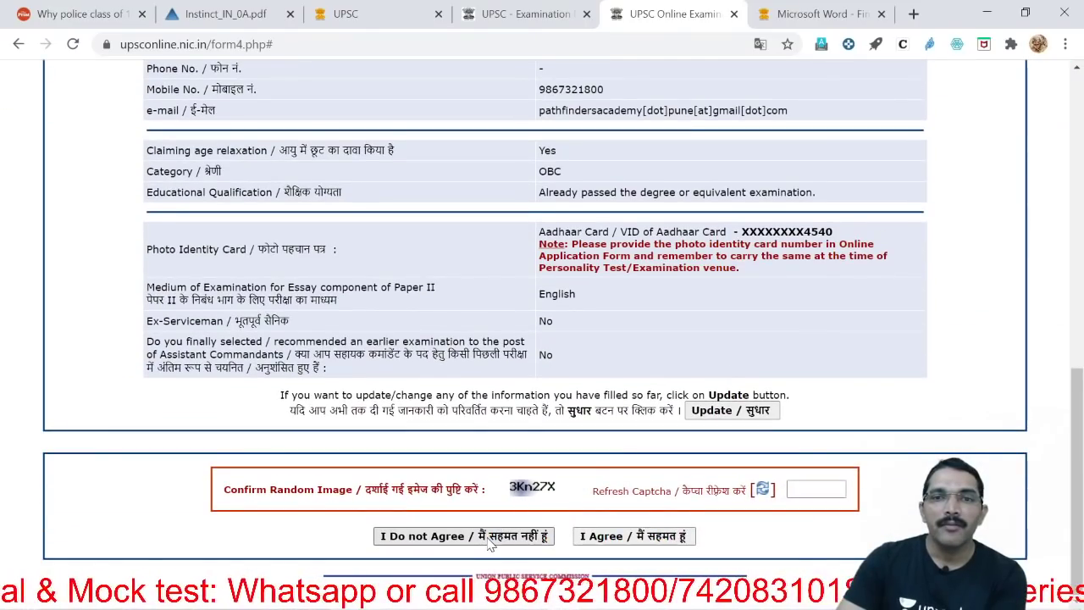
click(488, 540)
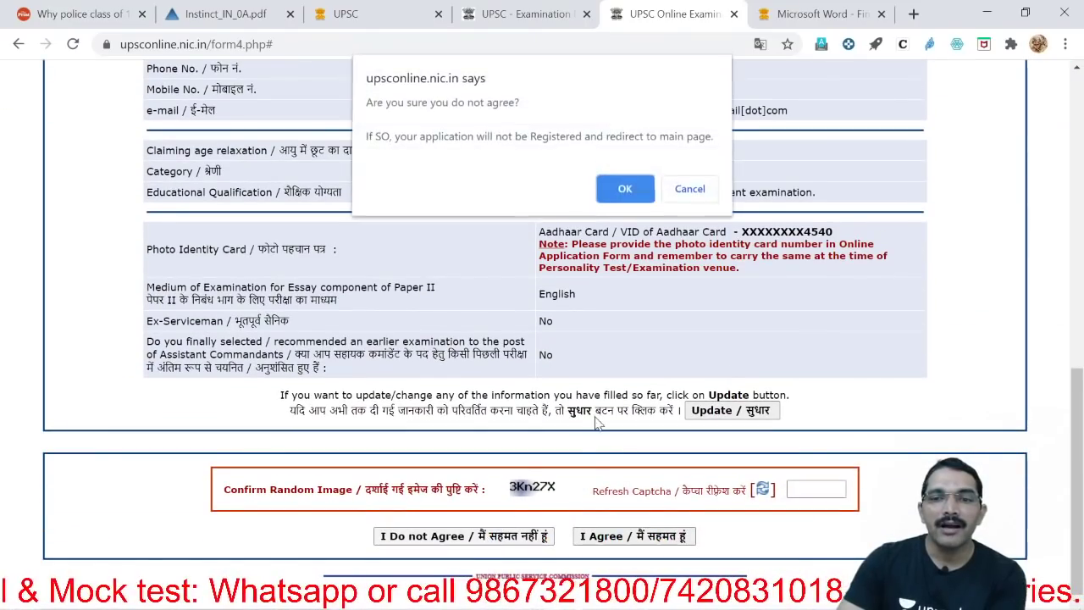
click(689, 191)
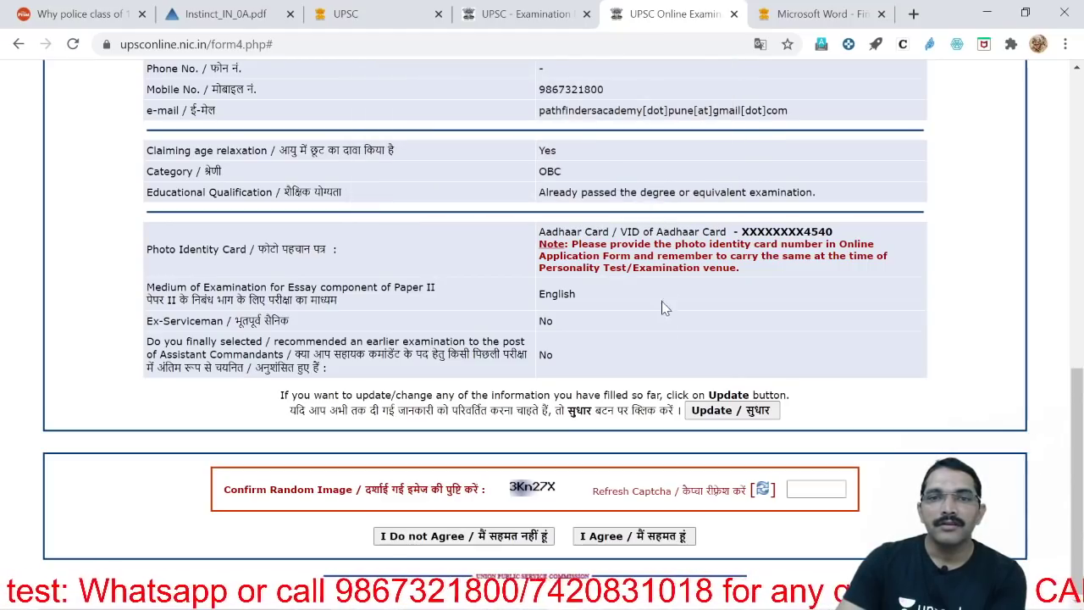
scroll(661, 301, up, 8)
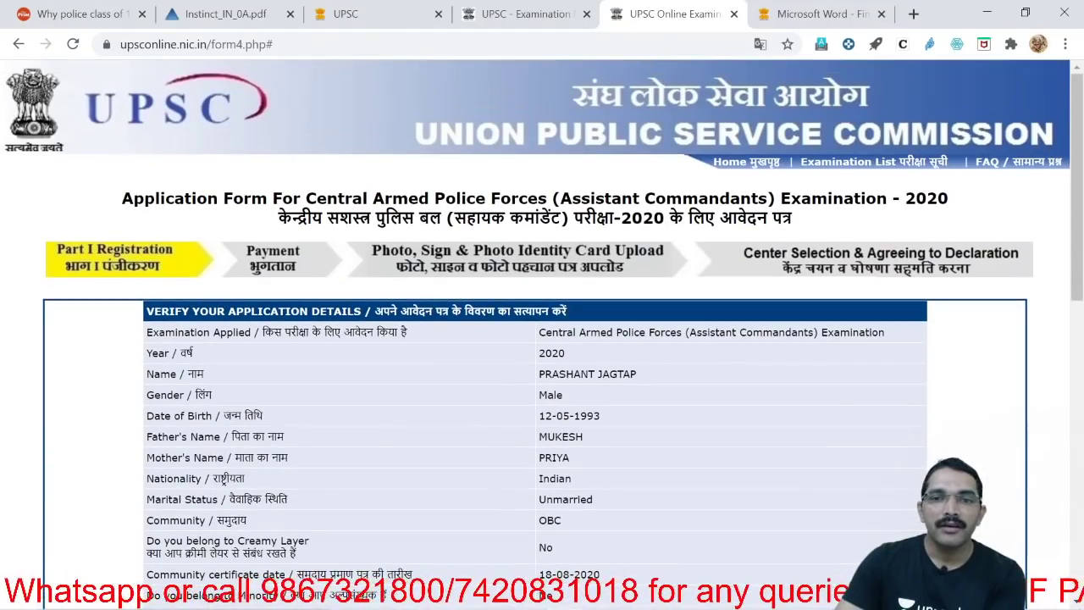
scroll(655, 358, down, 10)
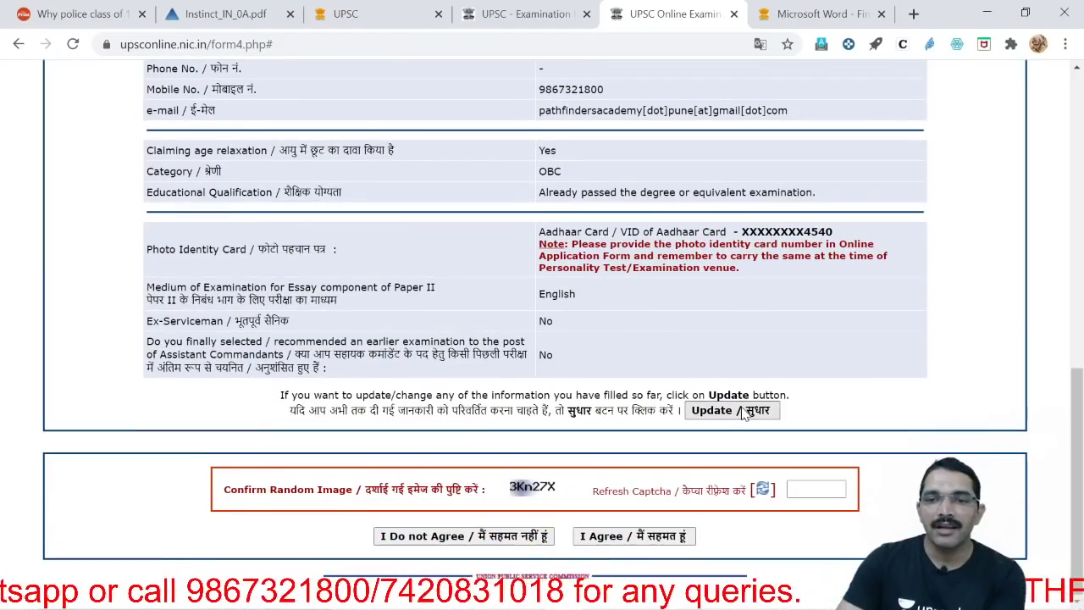
Go back to the registration details and change the gender to Female
click(744, 410)
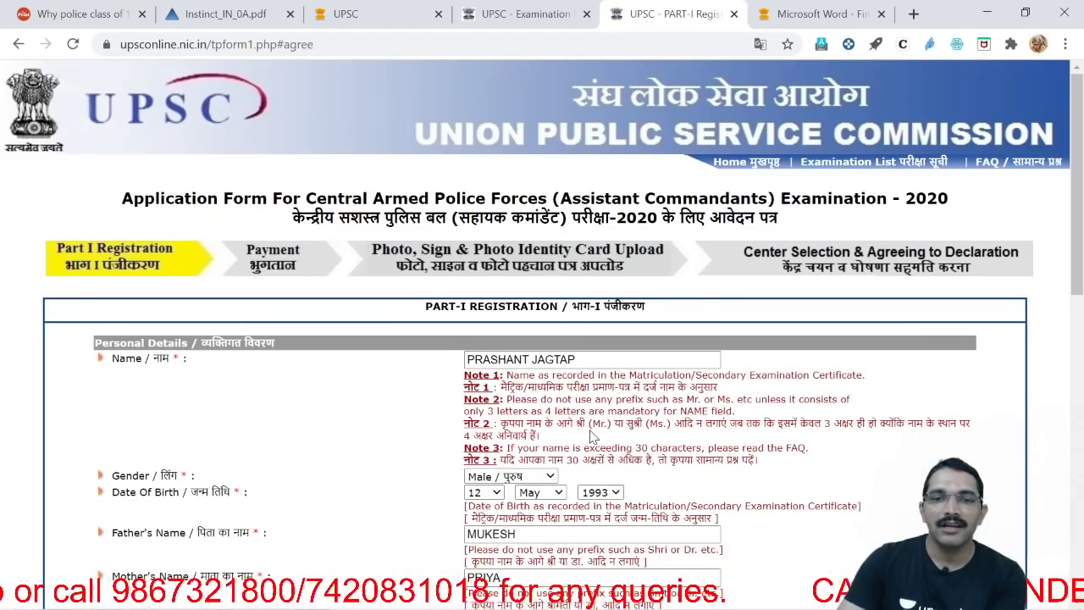
scroll(550, 398, down, 1)
click(549, 393)
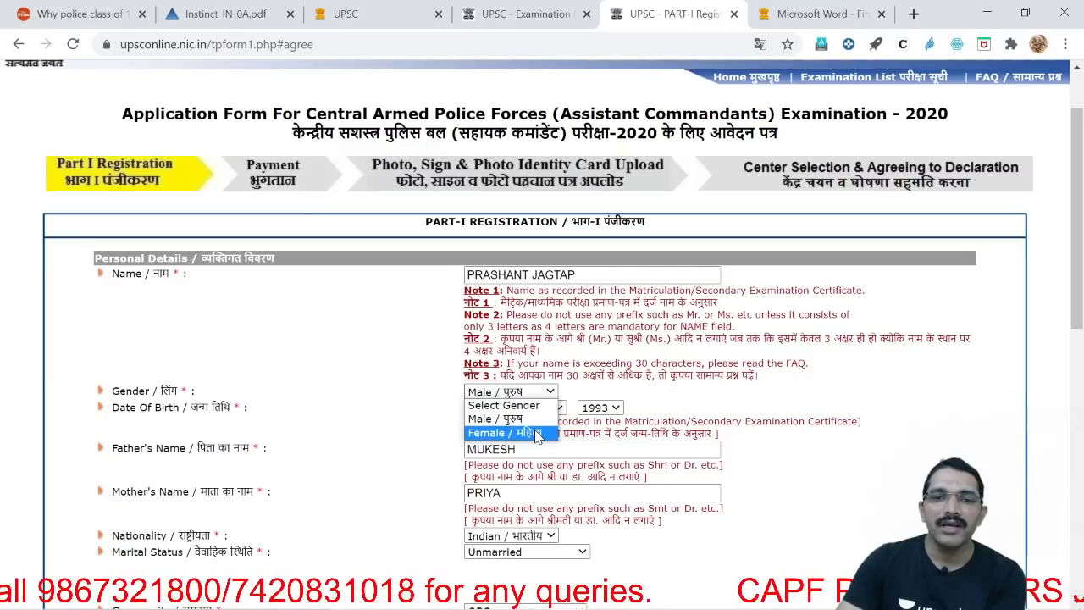
click(508, 432)
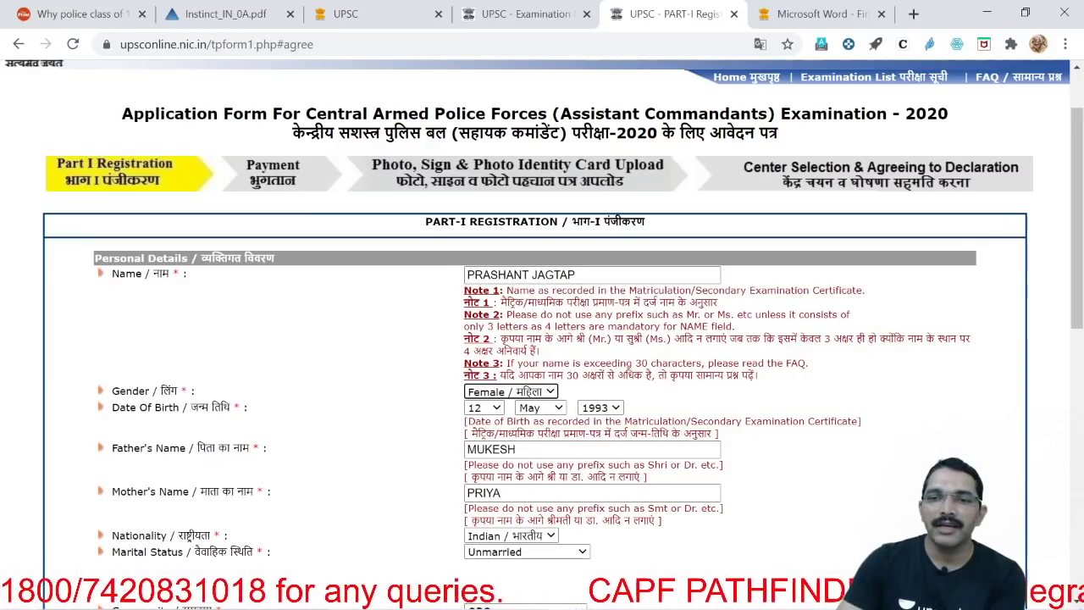
Resubmit the personal and age relaxation details to return to the verification page
scroll(860, 490, down, 8)
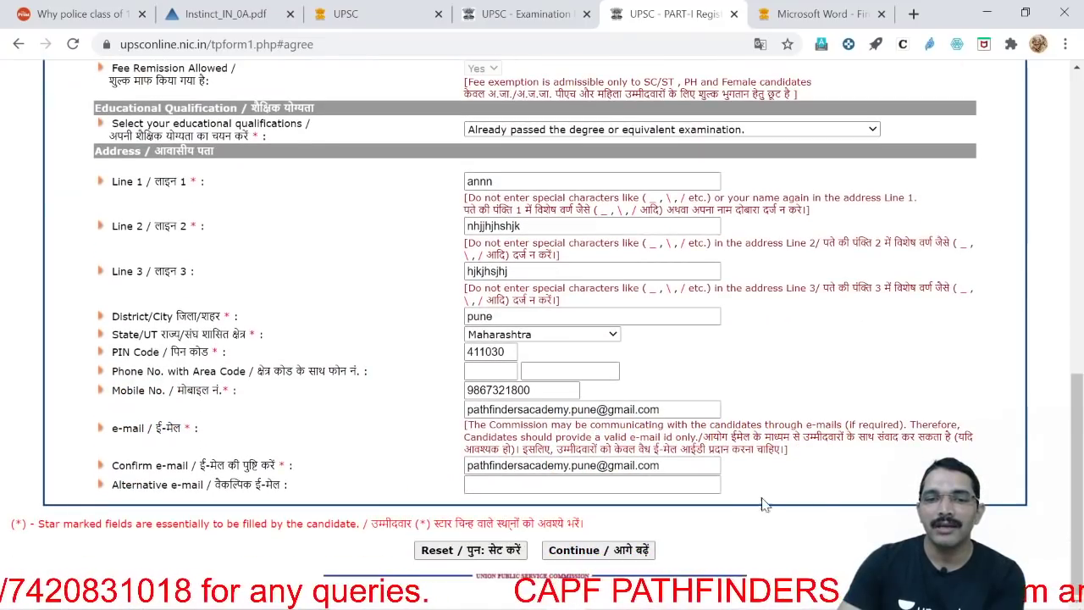
click(598, 549)
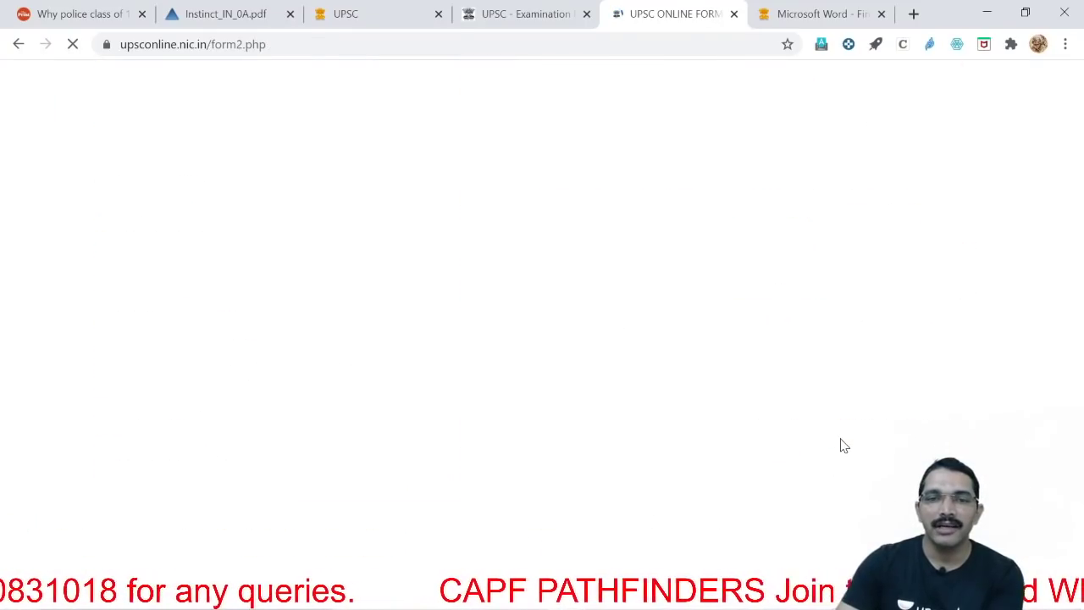
click(578, 410)
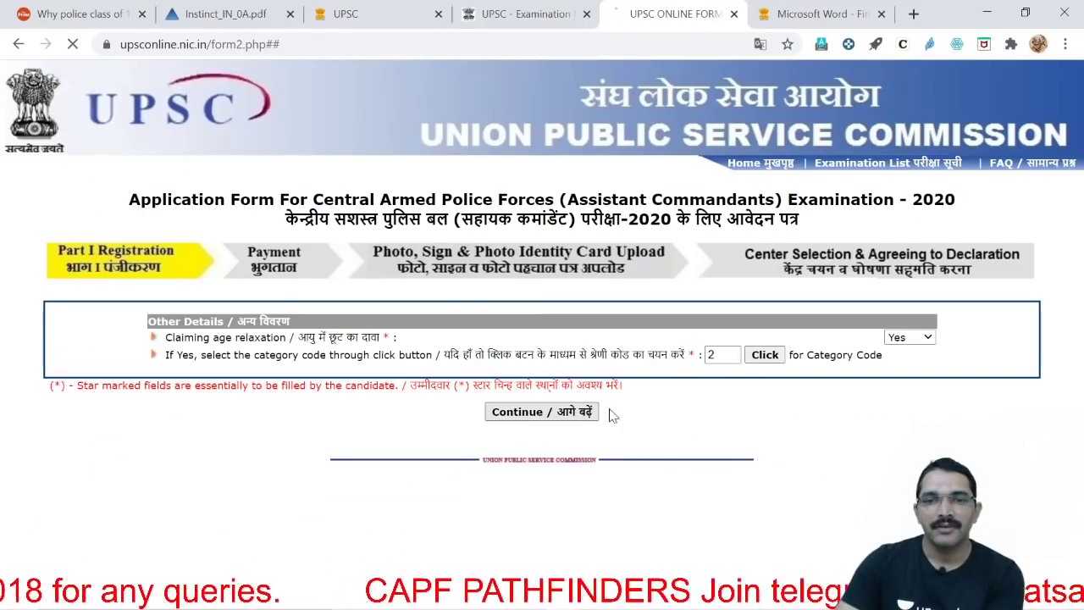
scroll(749, 405, down, 1)
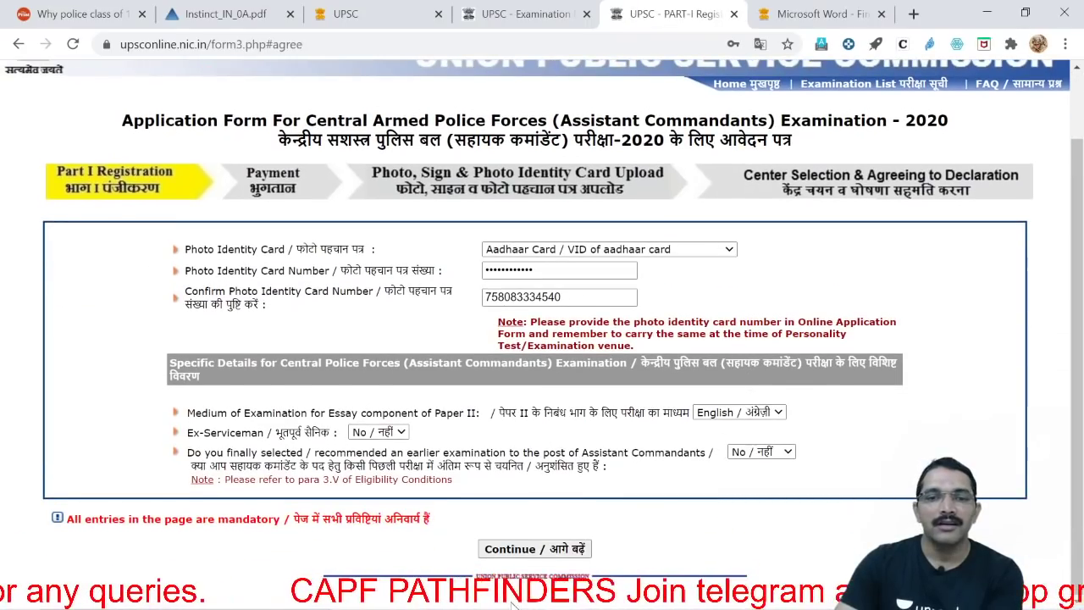
click(534, 549)
Review the verification page, enter the captcha and agree to the Part-I details
scroll(696, 474, down, 5)
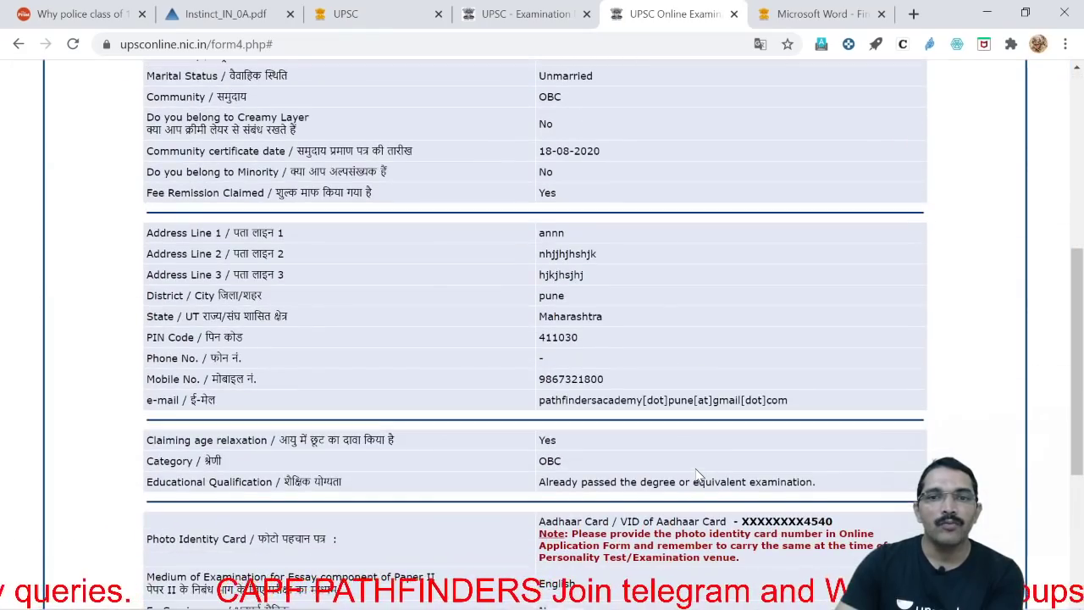
scroll(696, 474, down, 3)
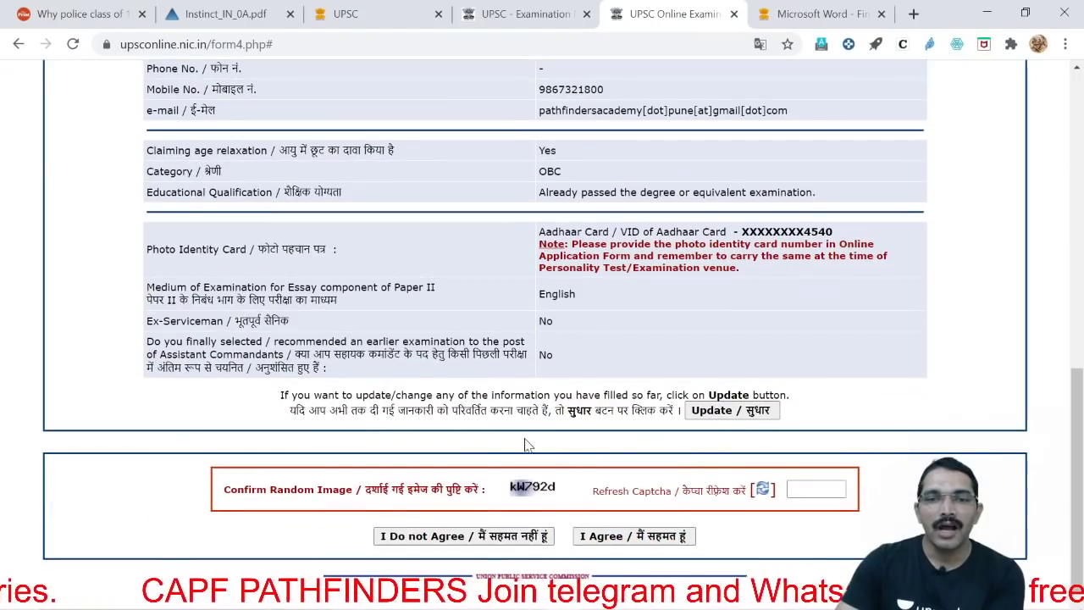
scroll(640, 212, up, 10)
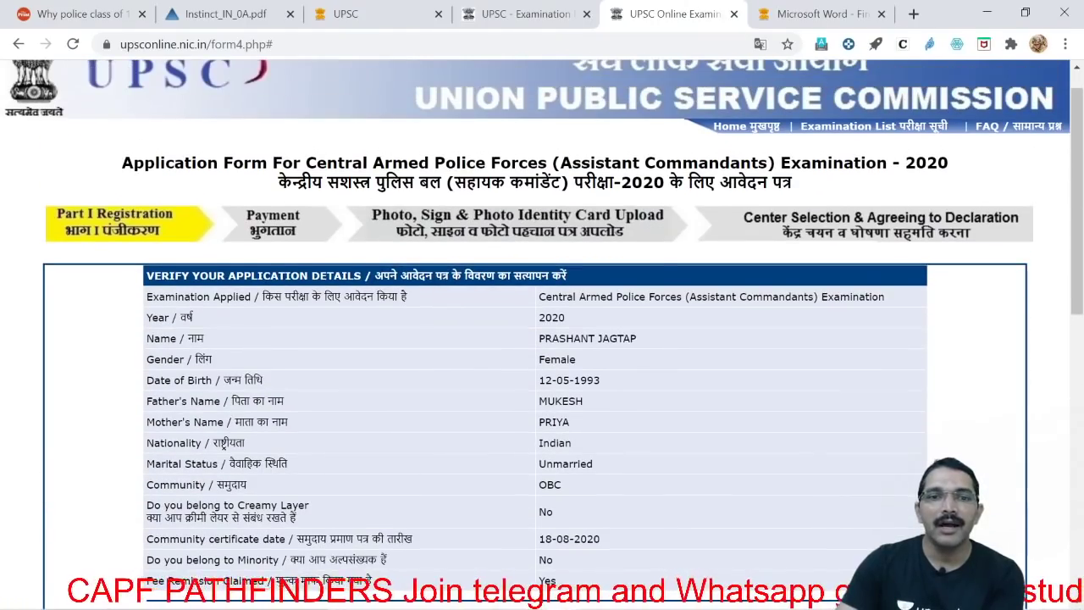
scroll(663, 237, down, 10)
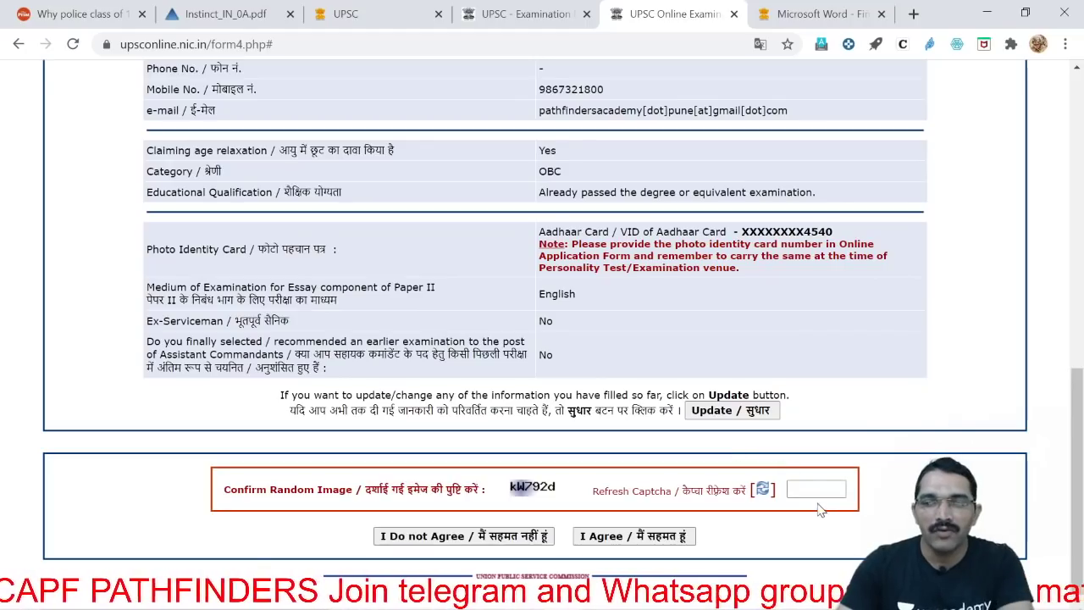
click(816, 489)
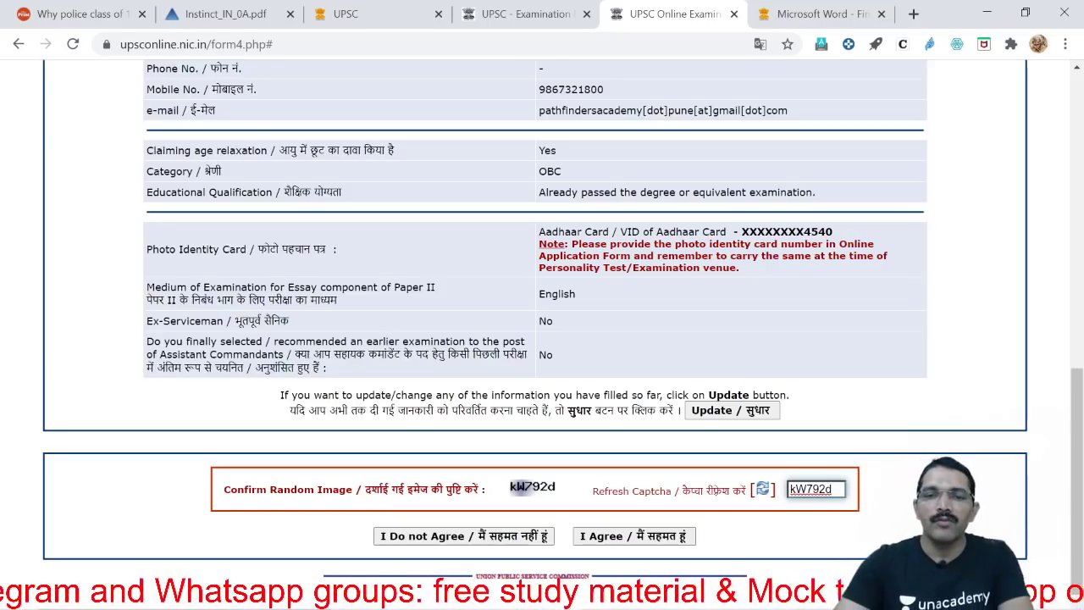
click(654, 539)
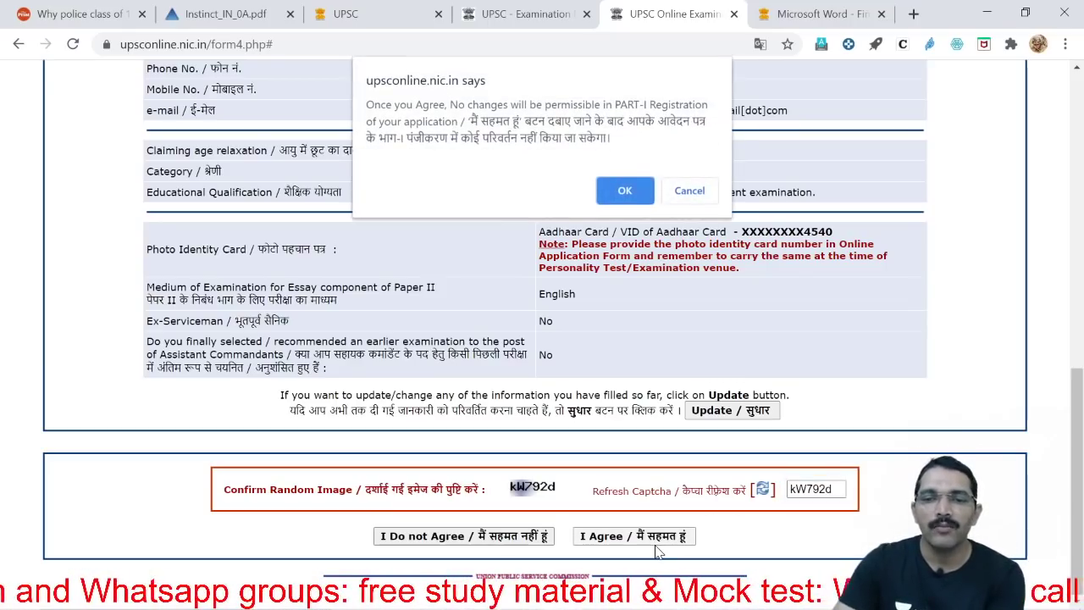
Confirm the warning to complete Part-I and select the issued Registration-Id
click(641, 193)
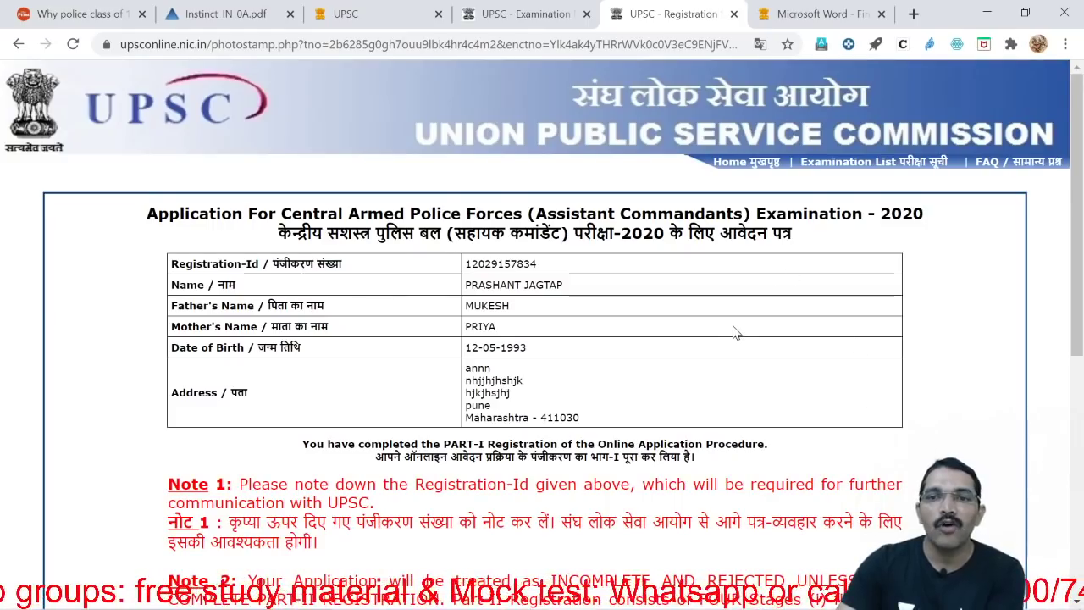
scroll(735, 332, down, 5)
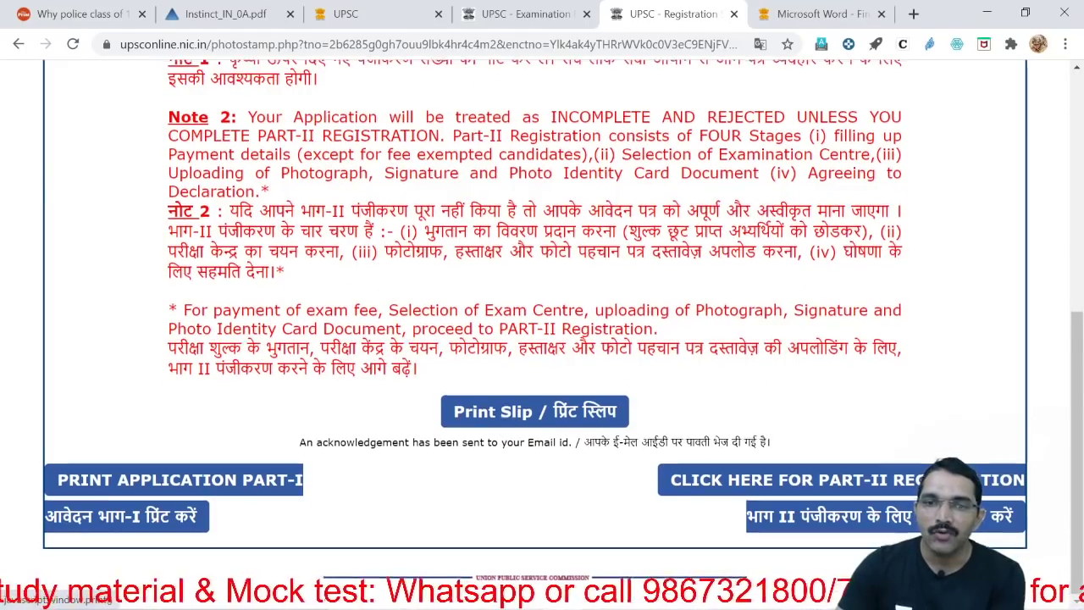
scroll(504, 430, up, 5)
scroll(542, 445, down, 5)
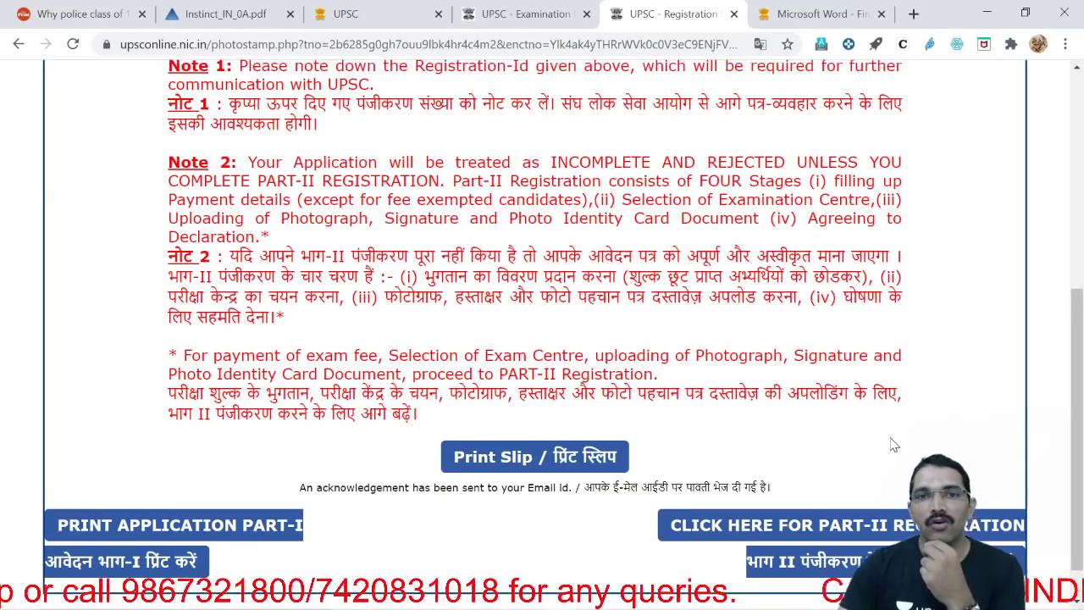
scroll(660, 331, up, 5)
drag(540, 265, 472, 264)
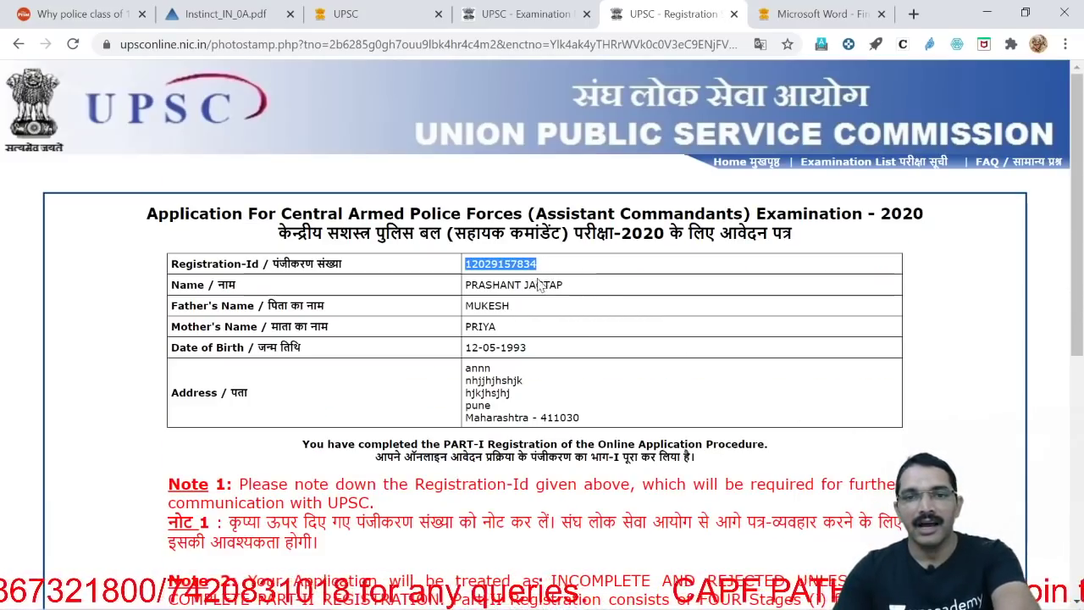
Open Part-II registration in a new tab and paste the Registration-Id into its field
scroll(830, 366, down, 5)
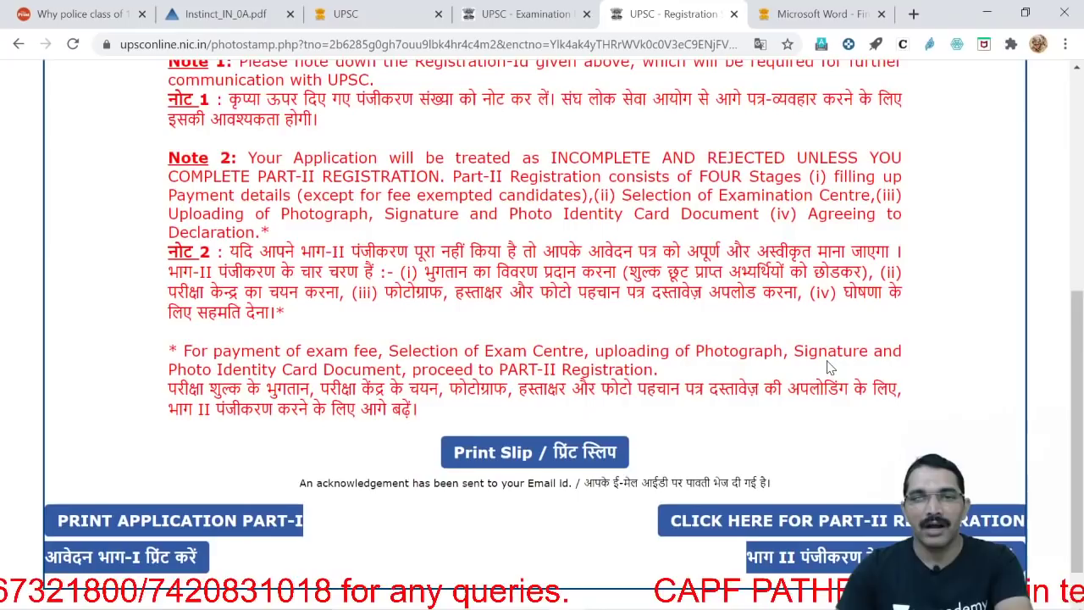
click(825, 520)
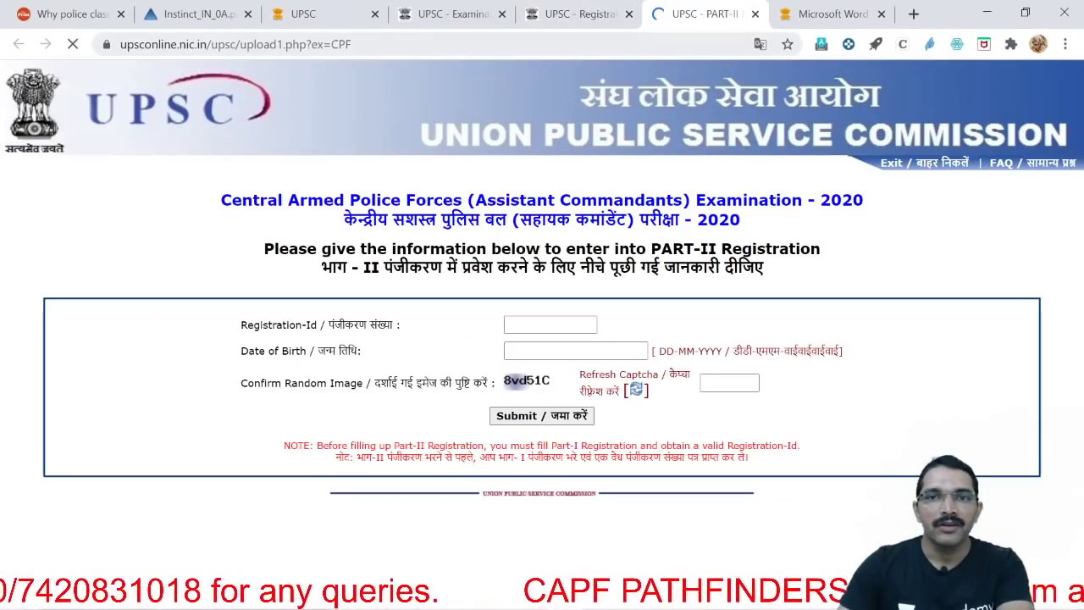
click(546, 327)
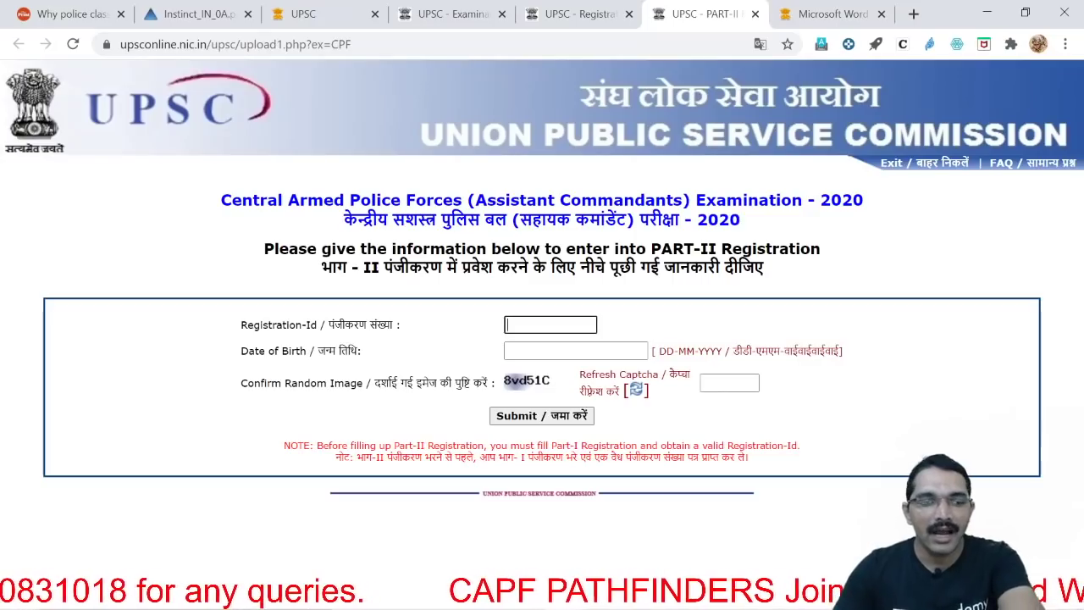
key(ctrl+v)
click(579, 14)
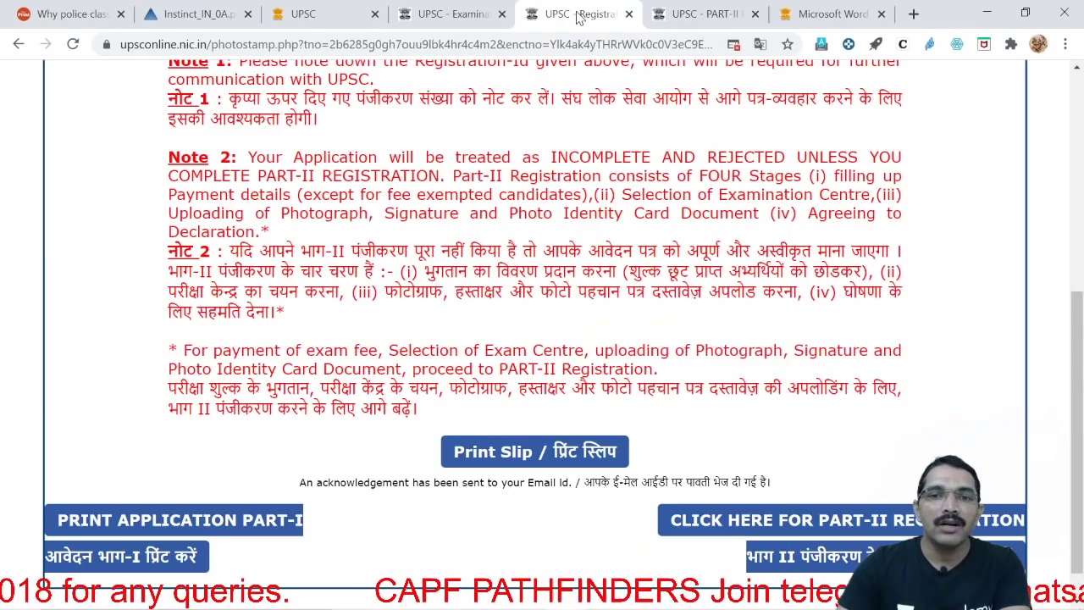
scroll(437, 191, up, 4)
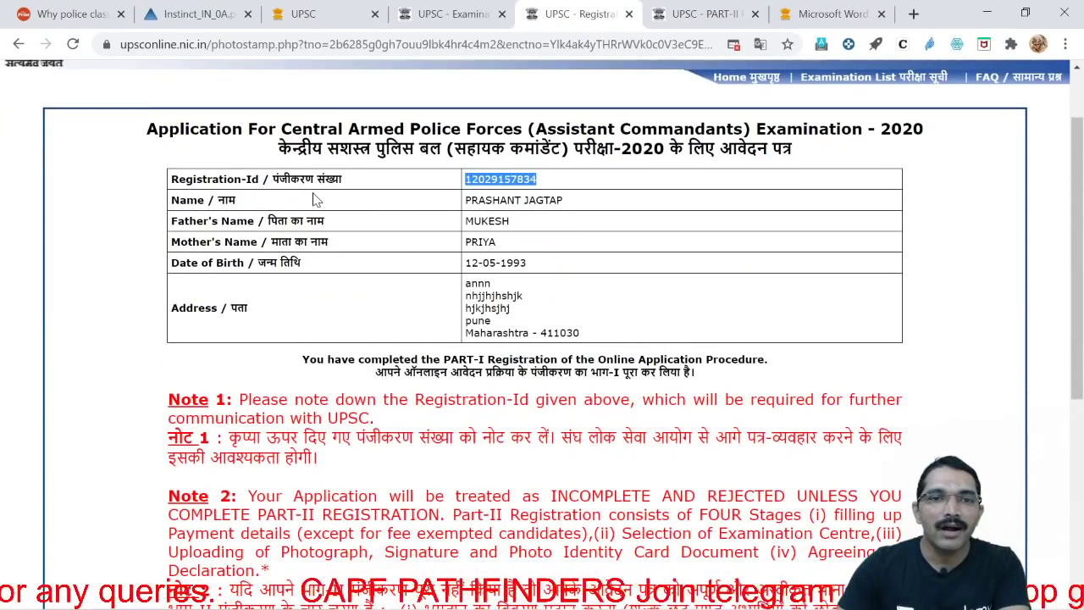
click(699, 15)
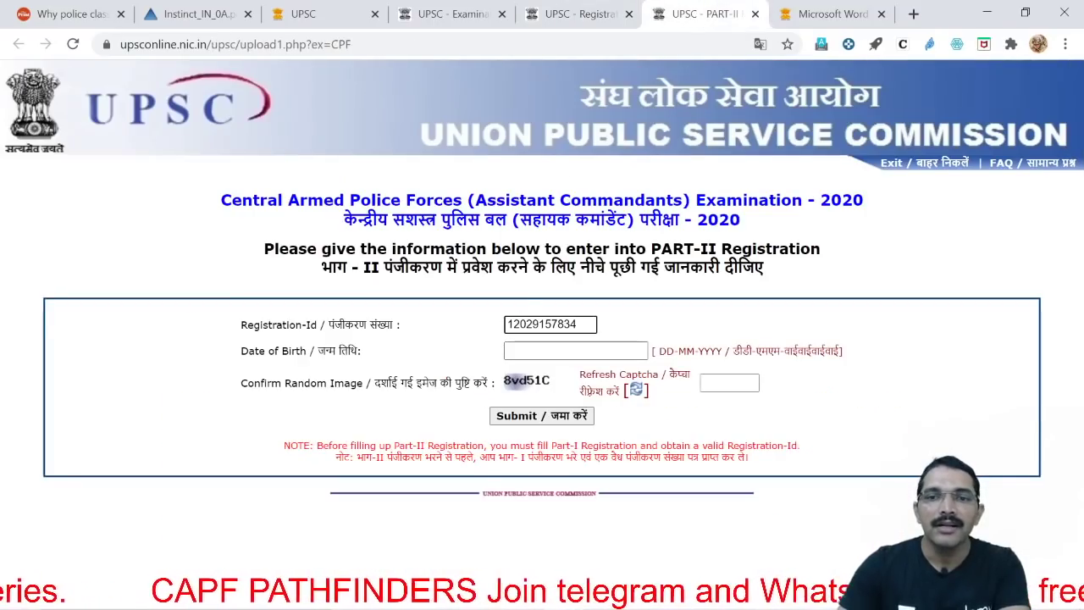
key(Tab)
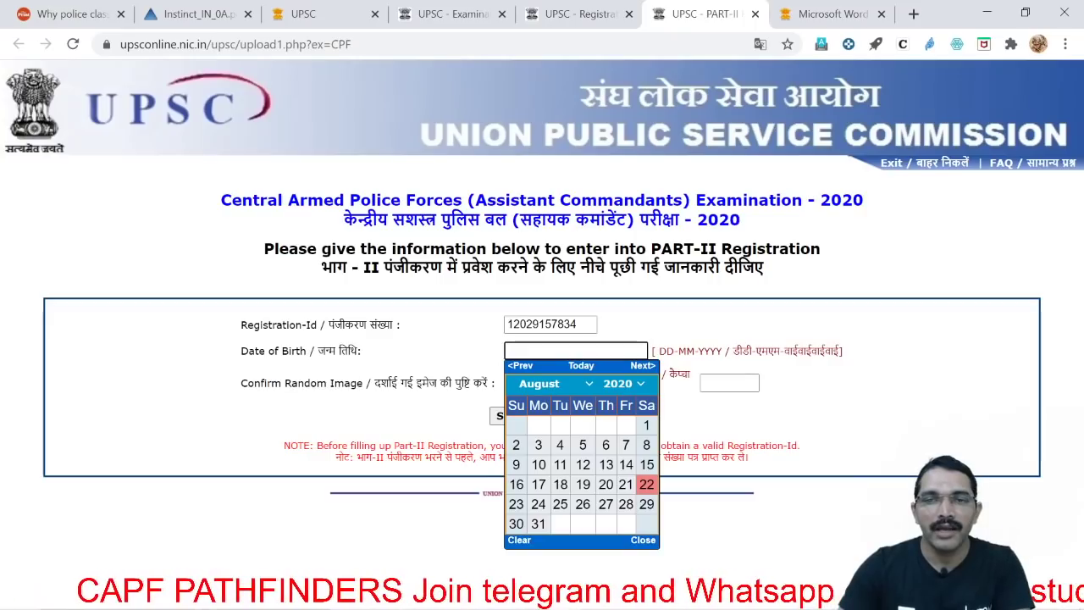
click(587, 385)
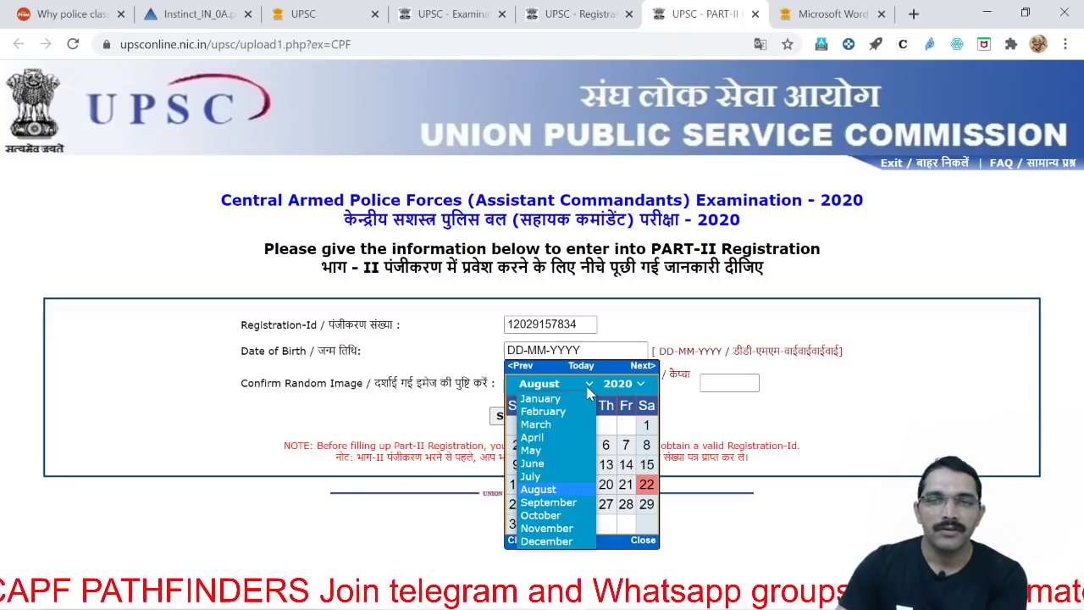
click(559, 449)
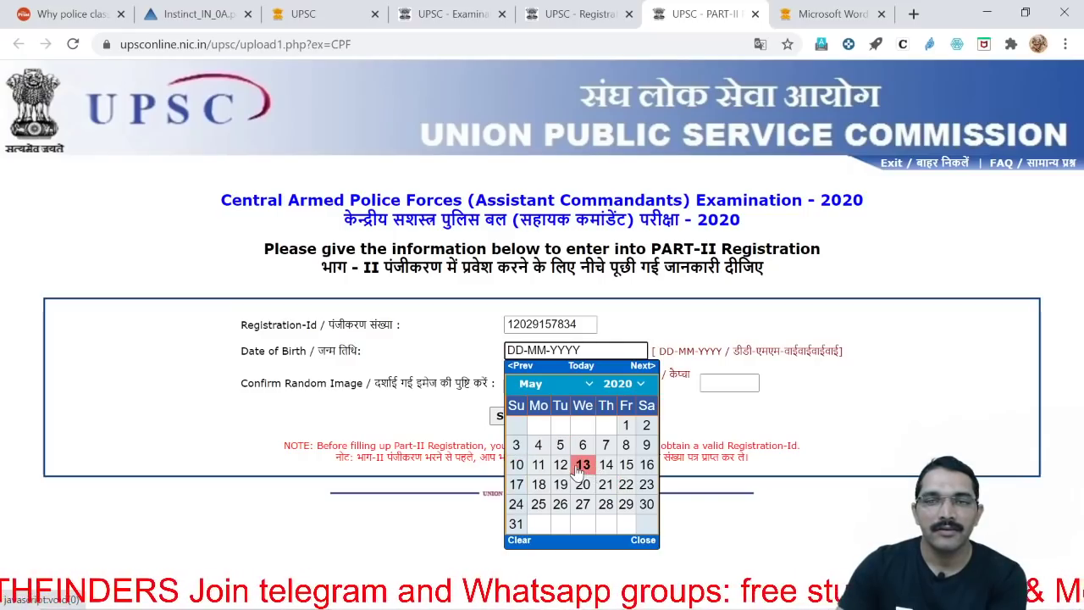
click(560, 465)
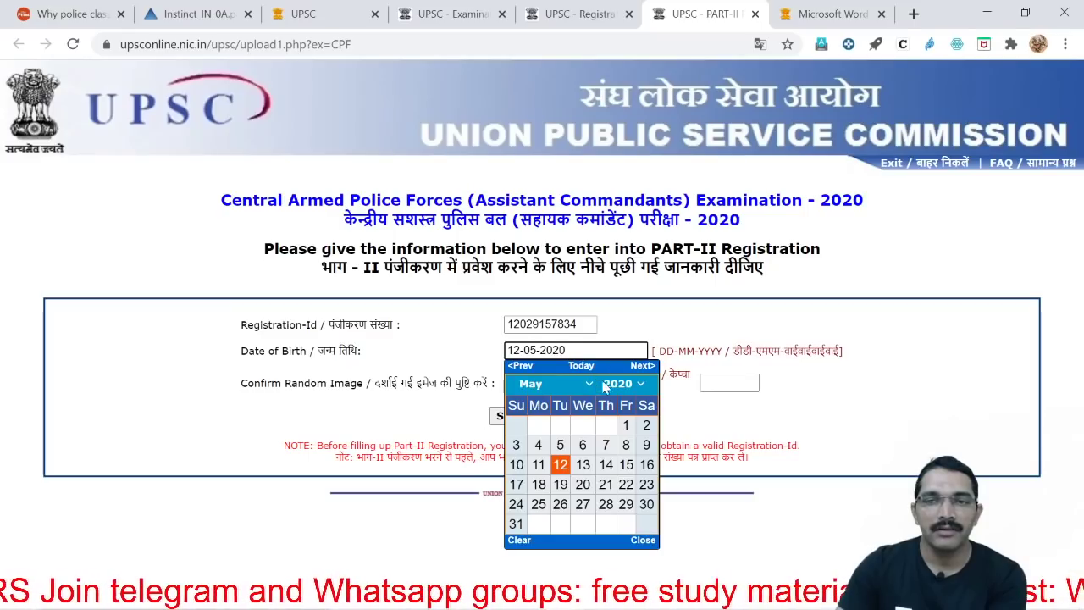
click(616, 383)
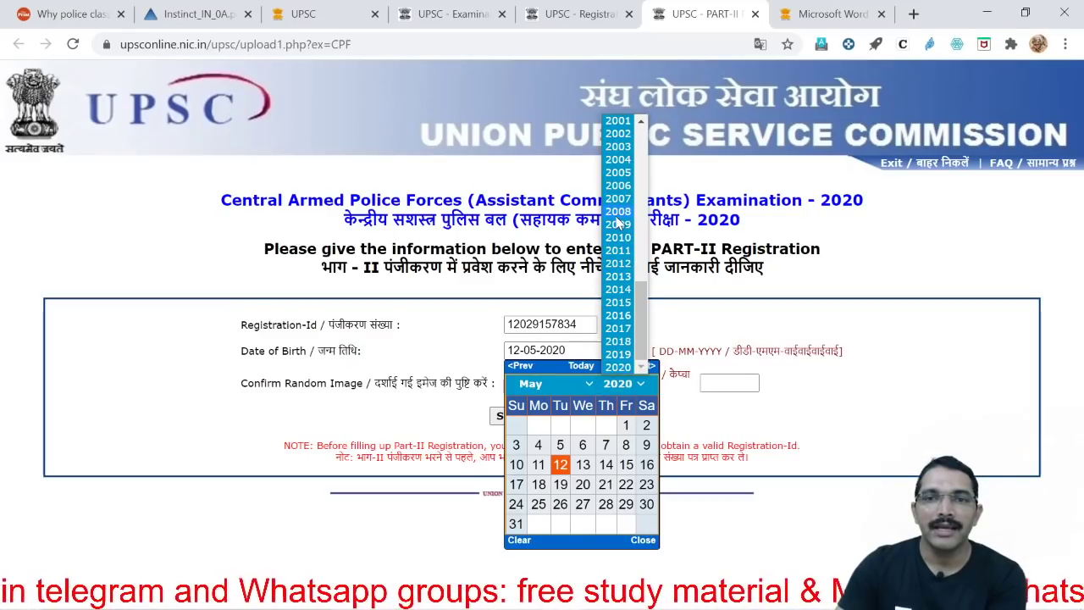
scroll(616, 362, up, 5)
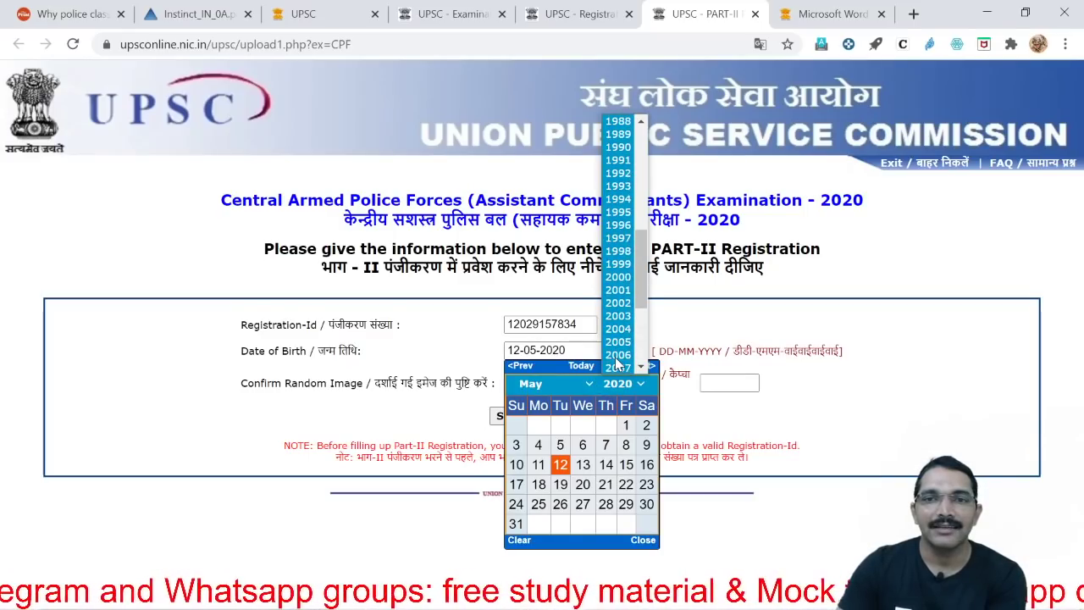
click(622, 311)
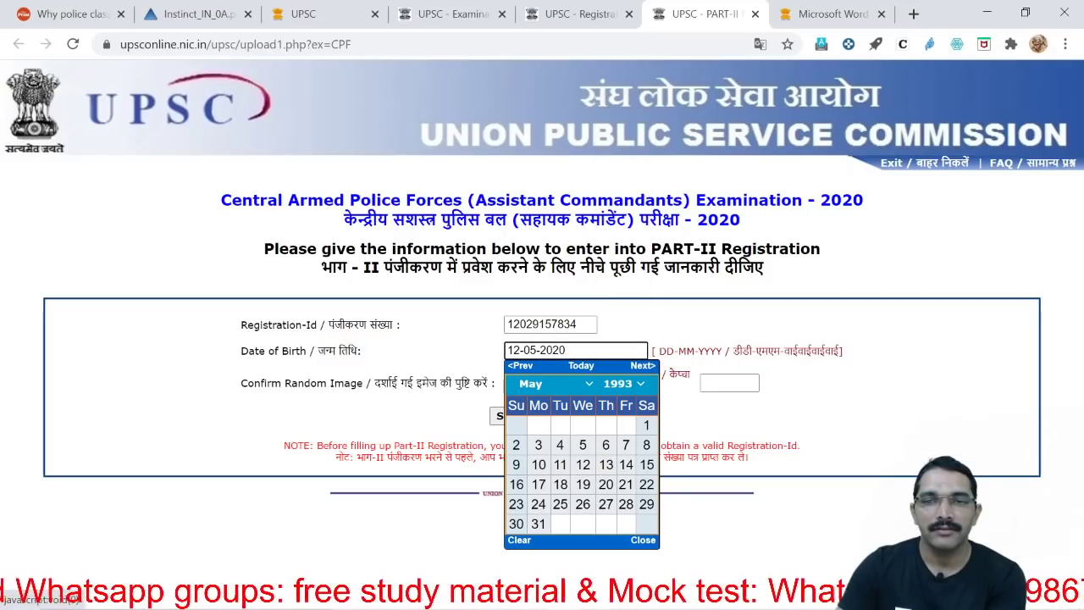
click(583, 466)
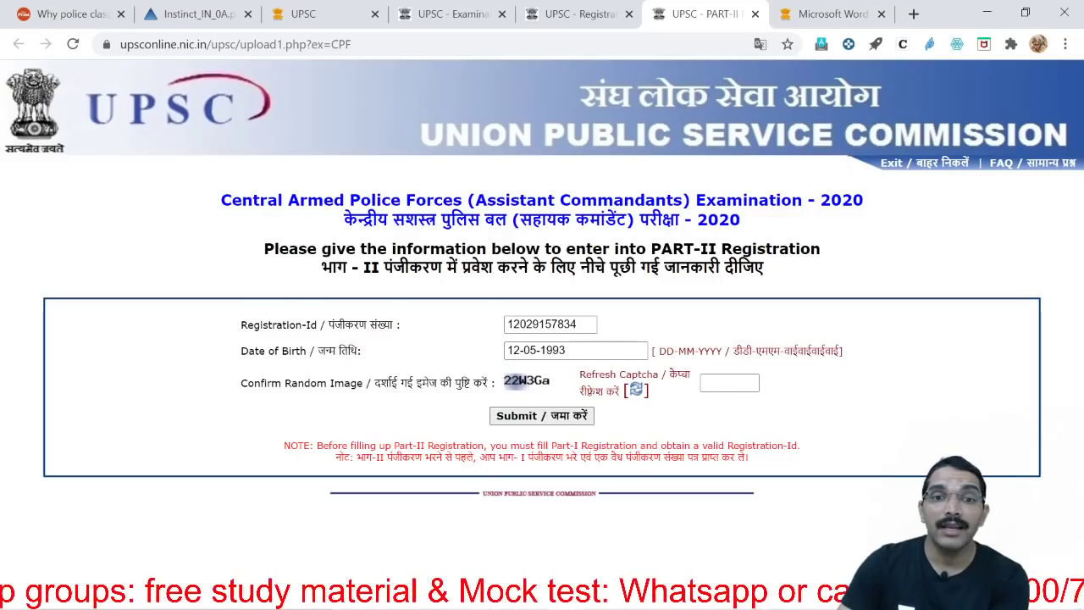
Enter the captcha characters and submit the Part-II login
click(729, 383)
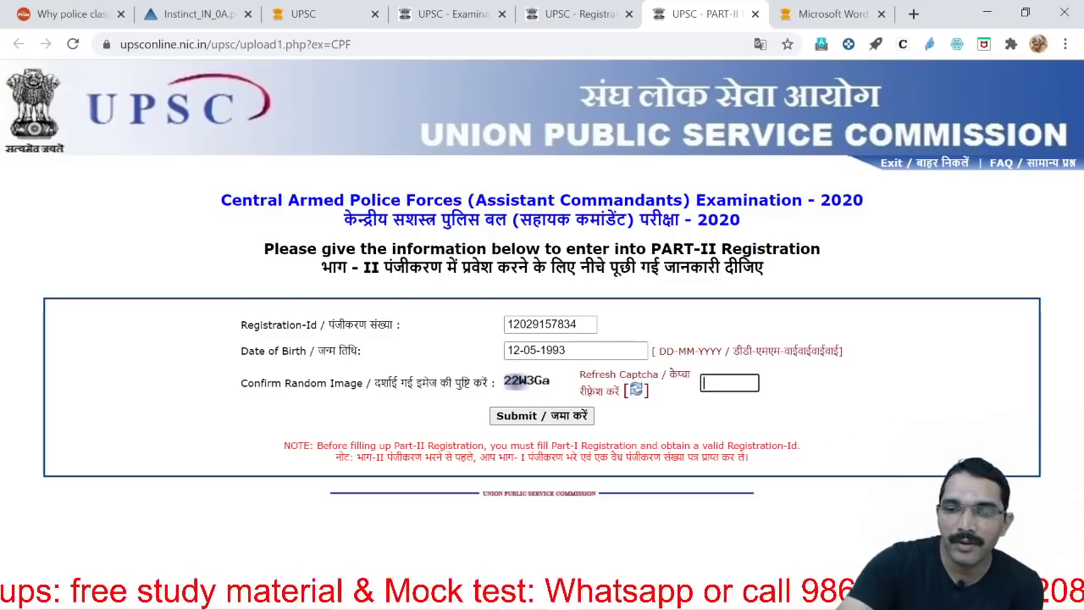
text(22W)
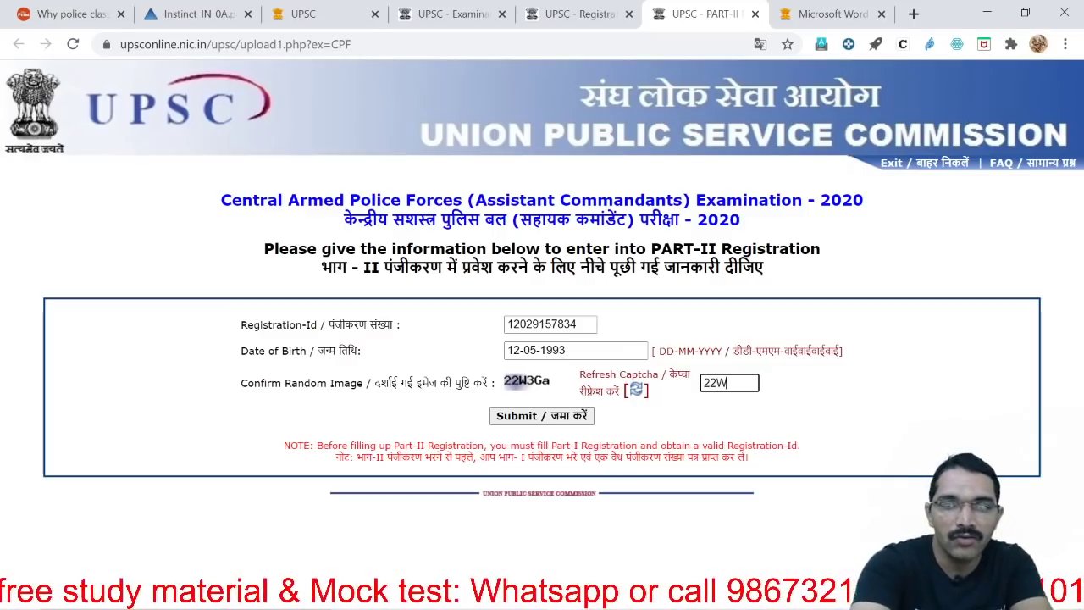
text(3Ga)
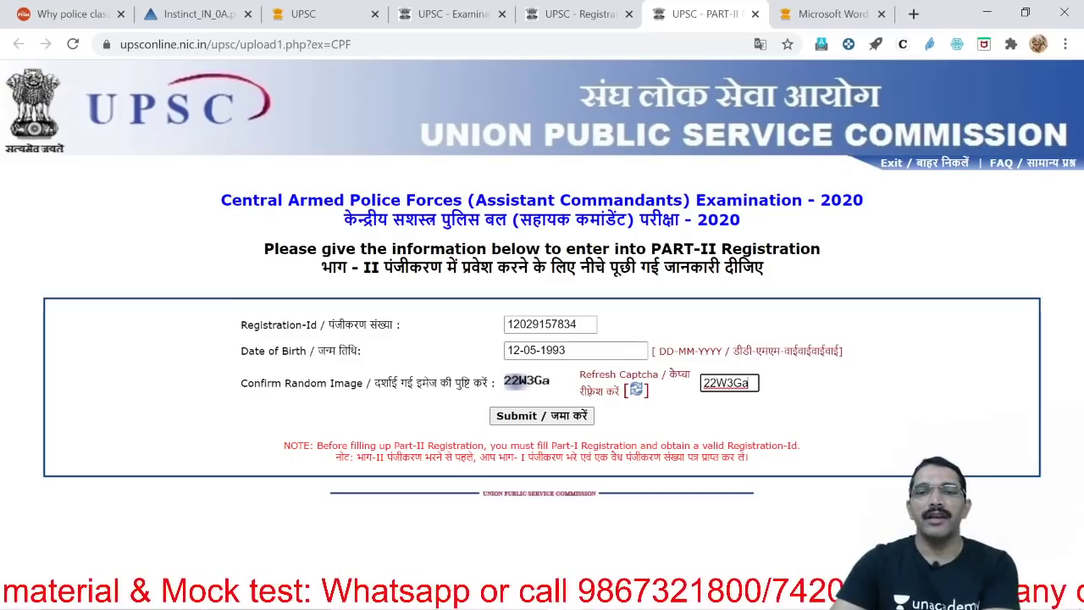
click(581, 416)
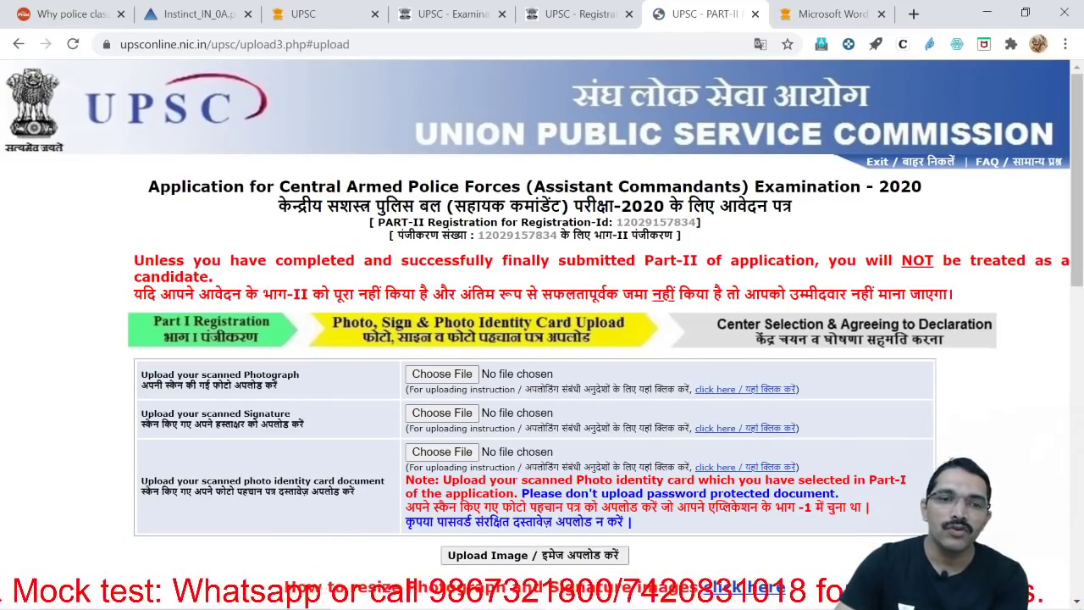
Scroll through the upload page's notes and sample photos table, then return to the top
scroll(322, 405, down, 1)
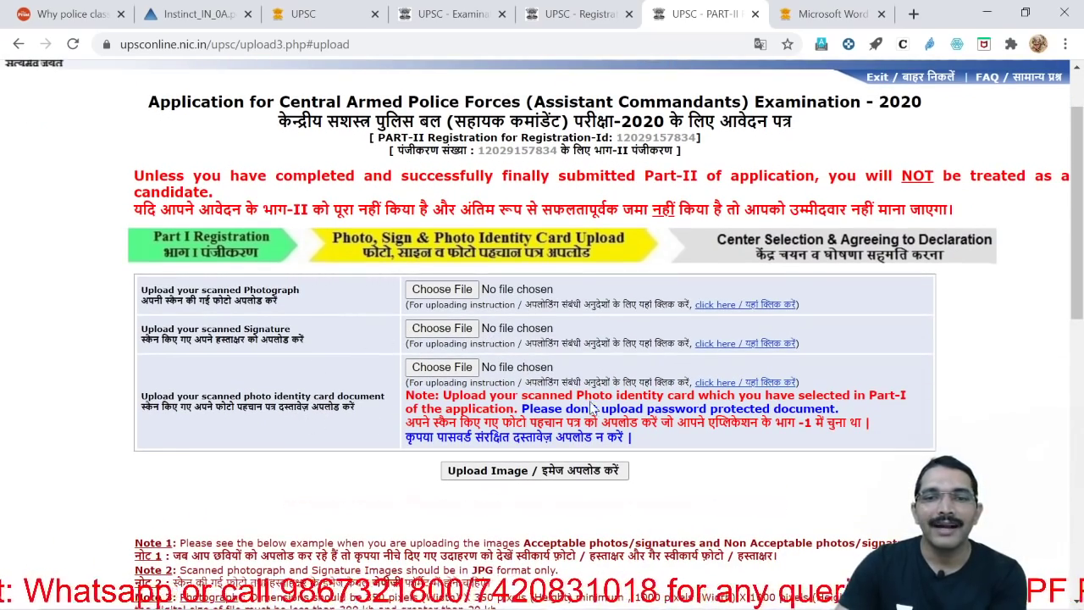
scroll(639, 409, down, 2)
scroll(639, 409, down, 2)
scroll(639, 409, down, 2)
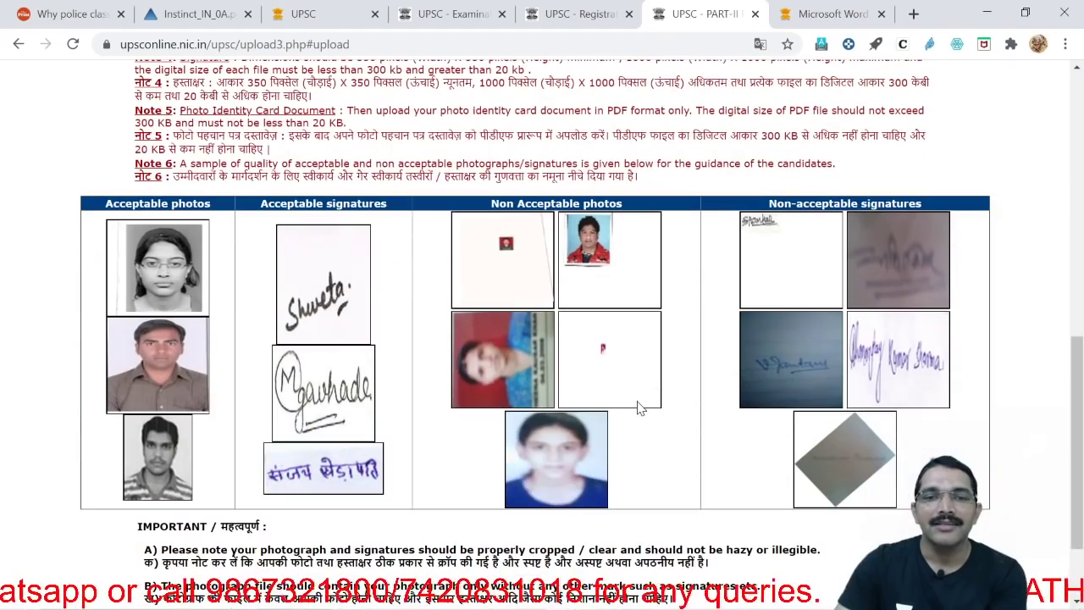
scroll(574, 421, up, 4)
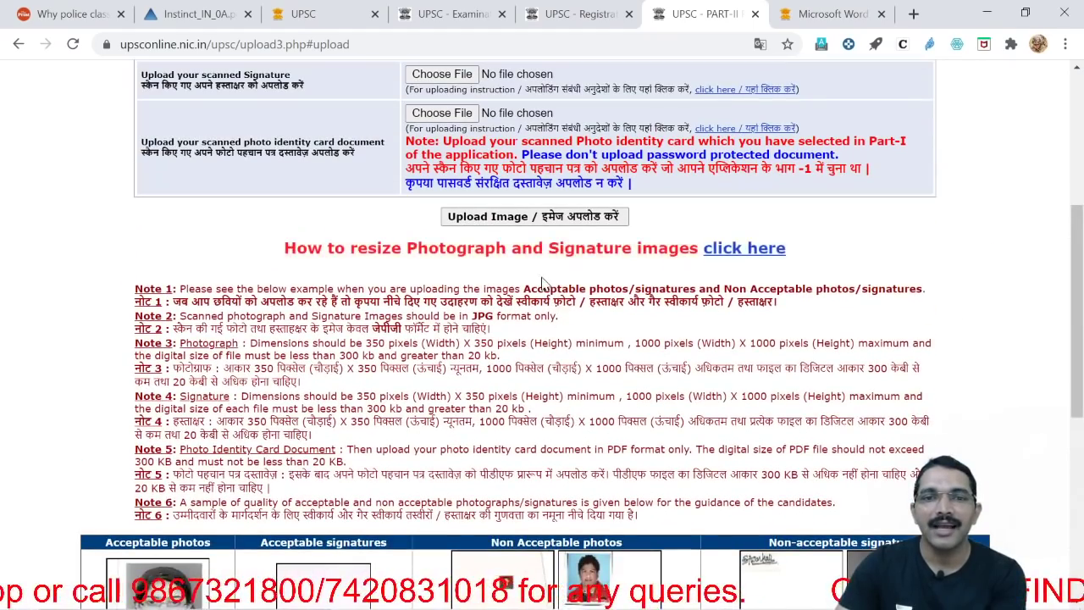
scroll(565, 220, down, 5)
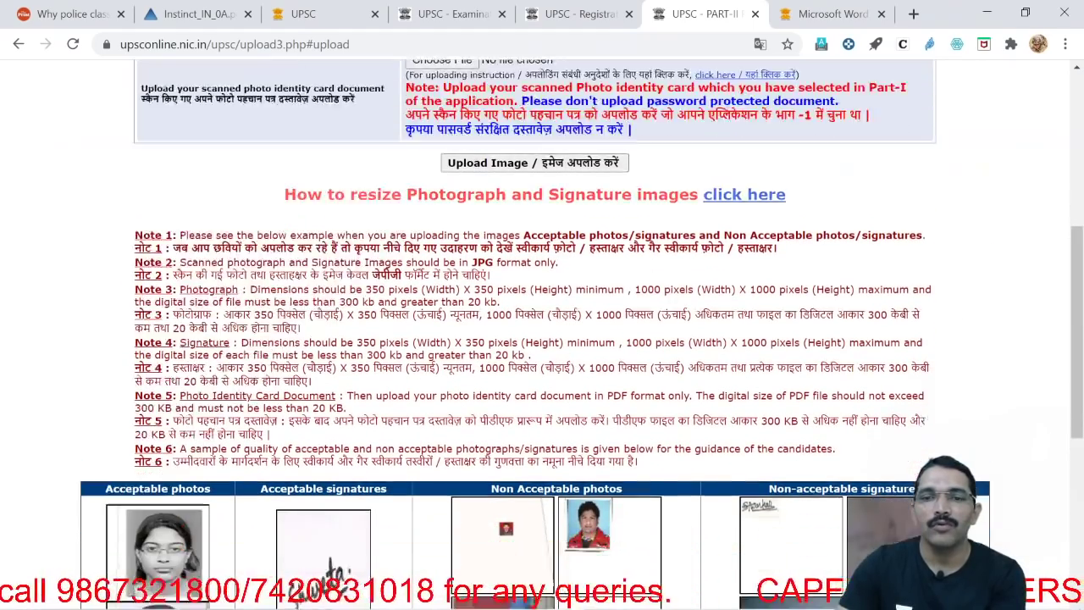
scroll(581, 334, up, 10)
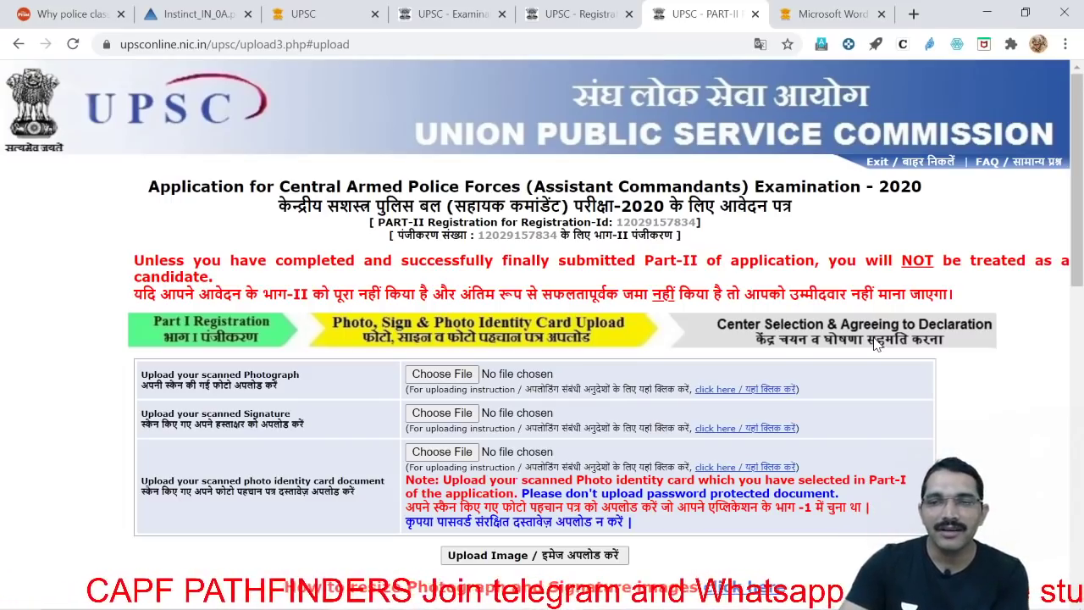
scroll(876, 343, down, 3)
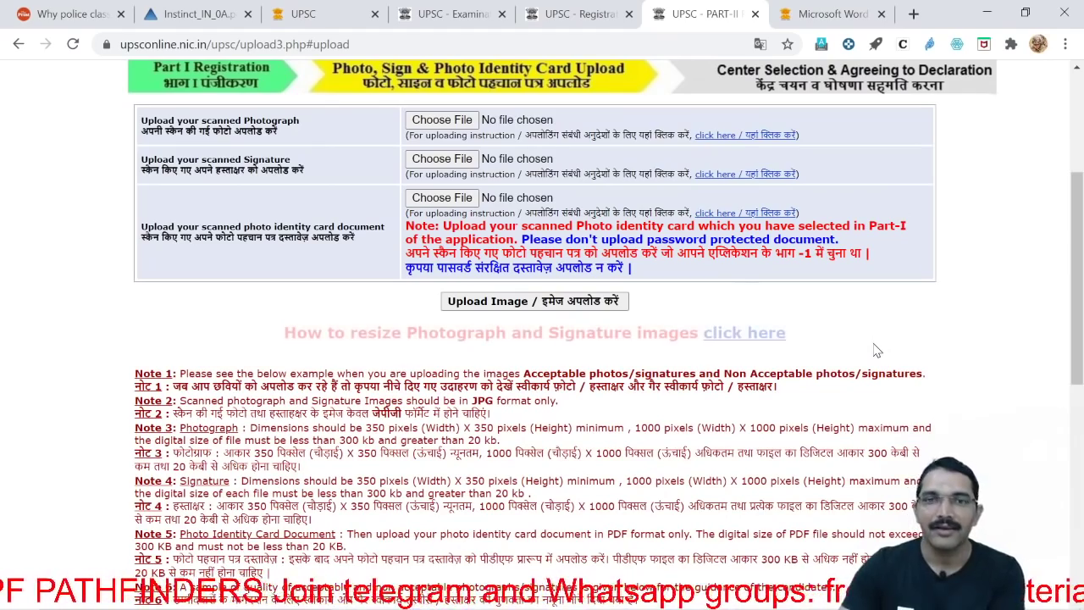
scroll(877, 349, down, 5)
scroll(876, 350, down, 2)
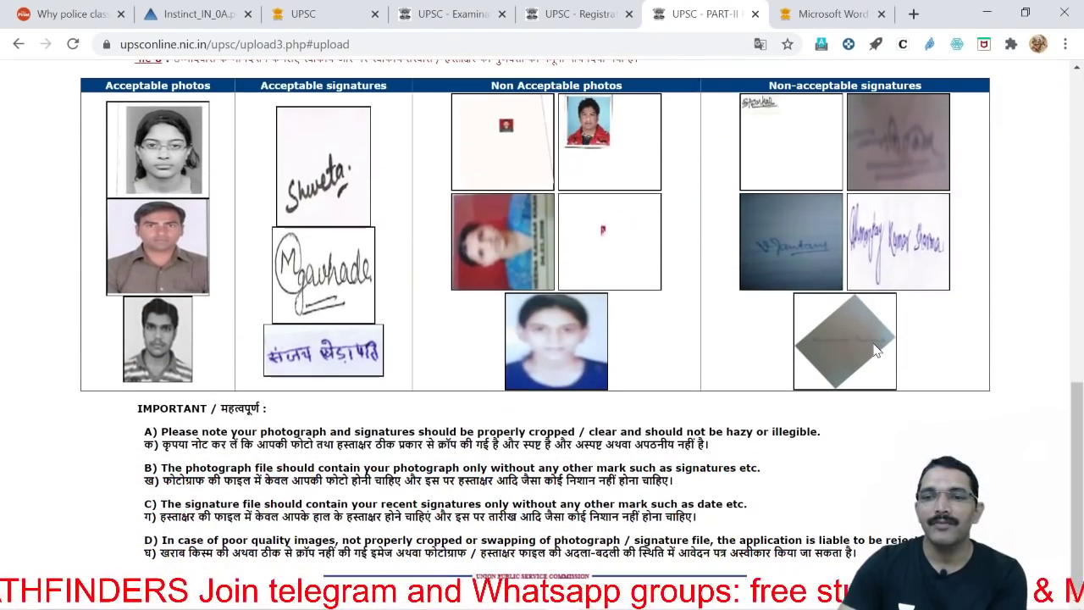
scroll(877, 350, up, 8)
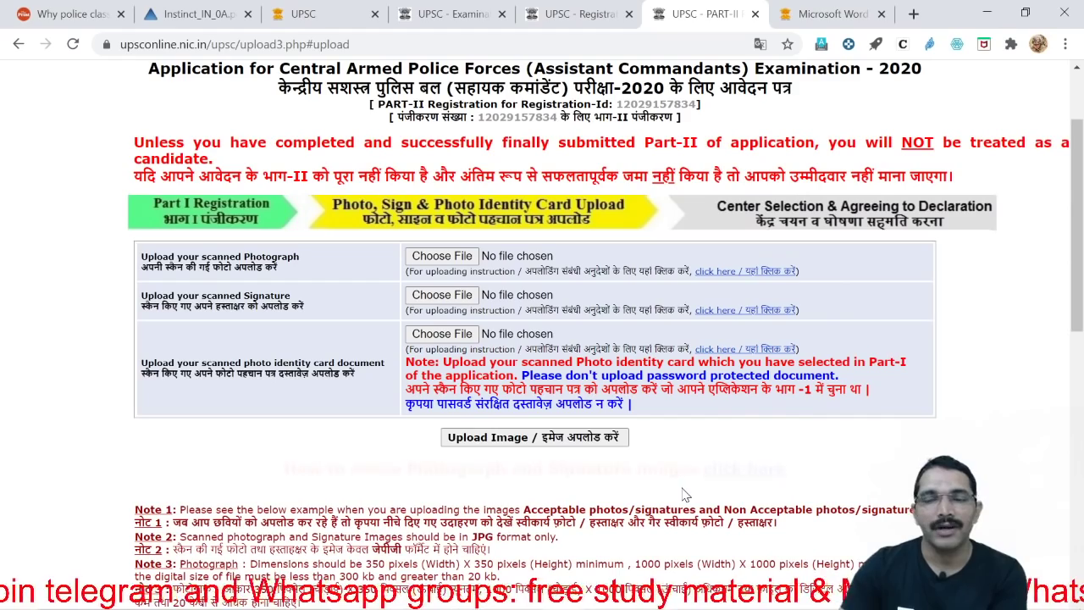
scroll(686, 495, down, 2)
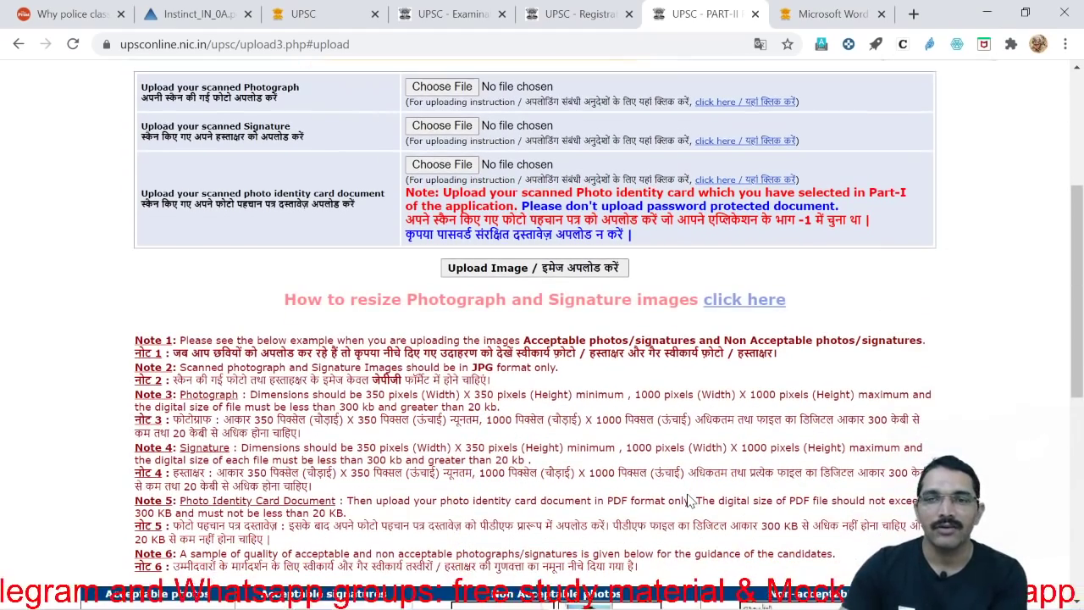
scroll(688, 499, down, 6)
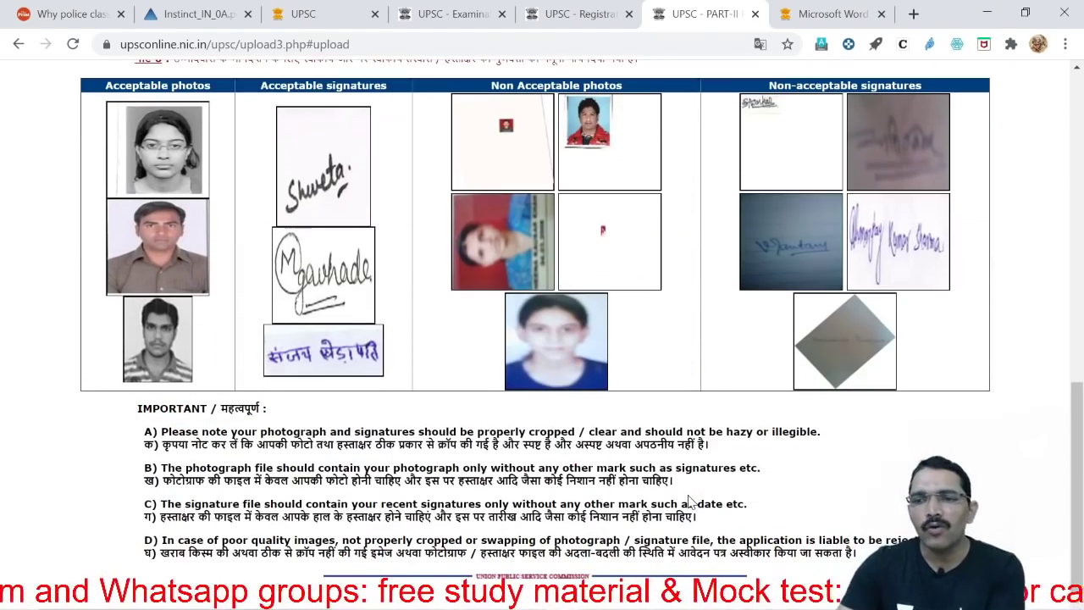
scroll(689, 501, up, 9)
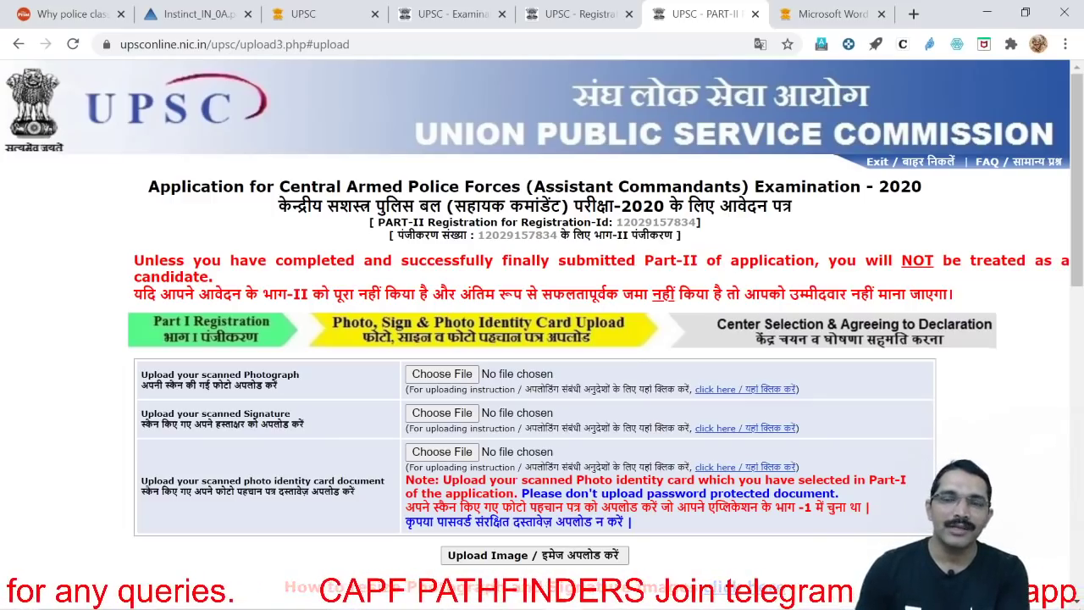
Return to the CAPF 2020 notice PDF and highlight the 07.09.2020 last application date
click(825, 13)
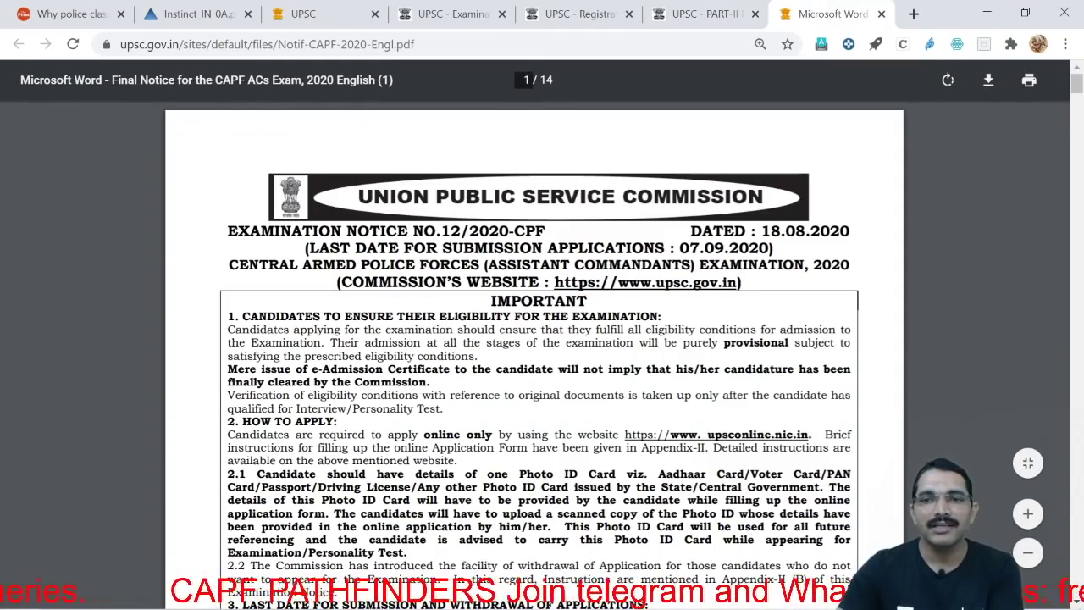
drag(680, 247, 769, 247)
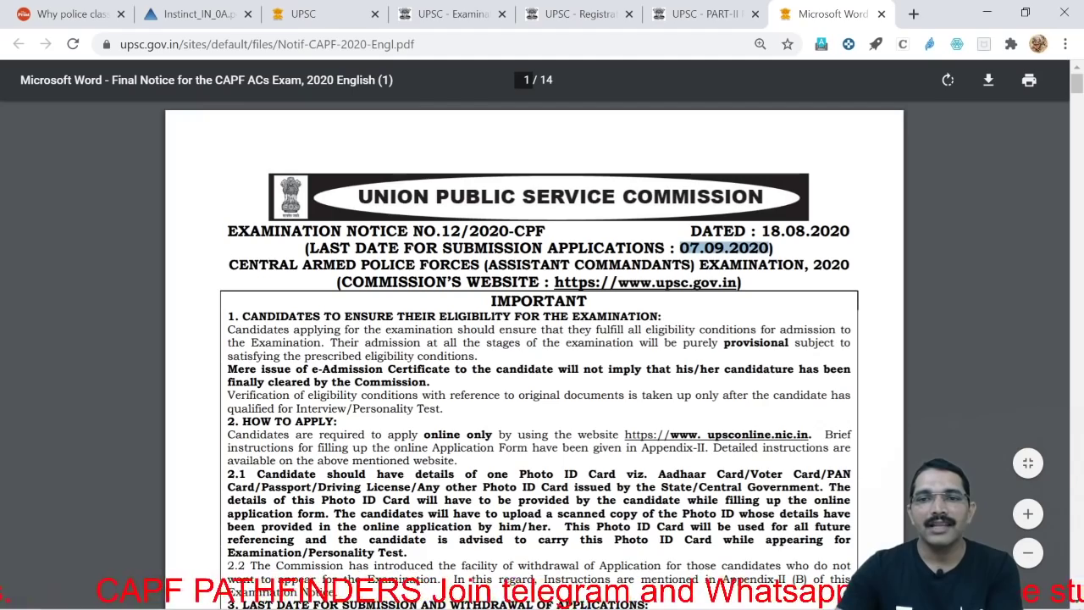
scroll(542, 339, down, 4)
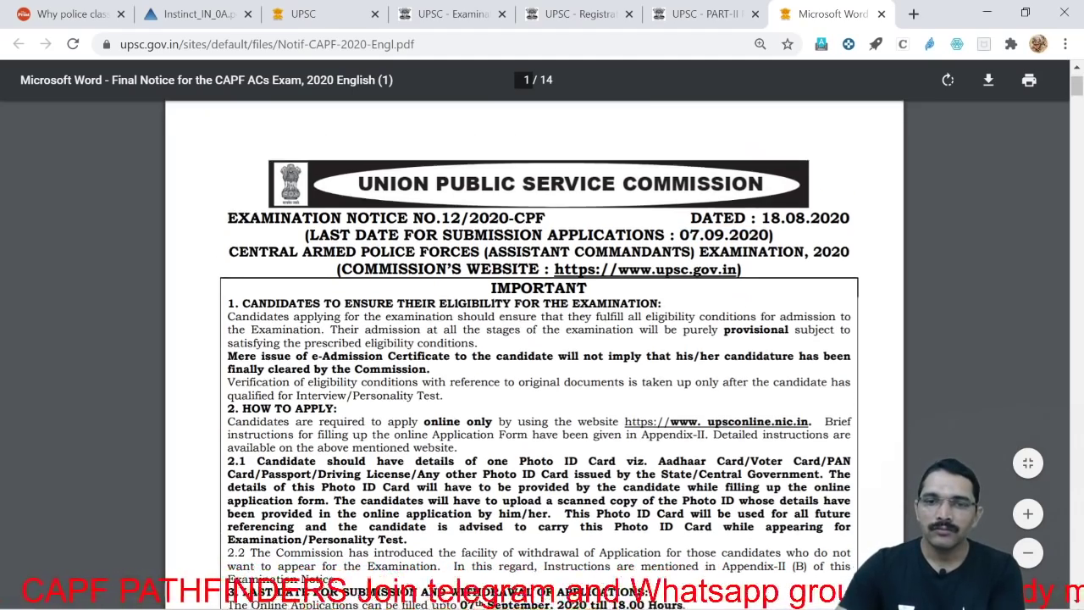
scroll(783, 381, down, 10)
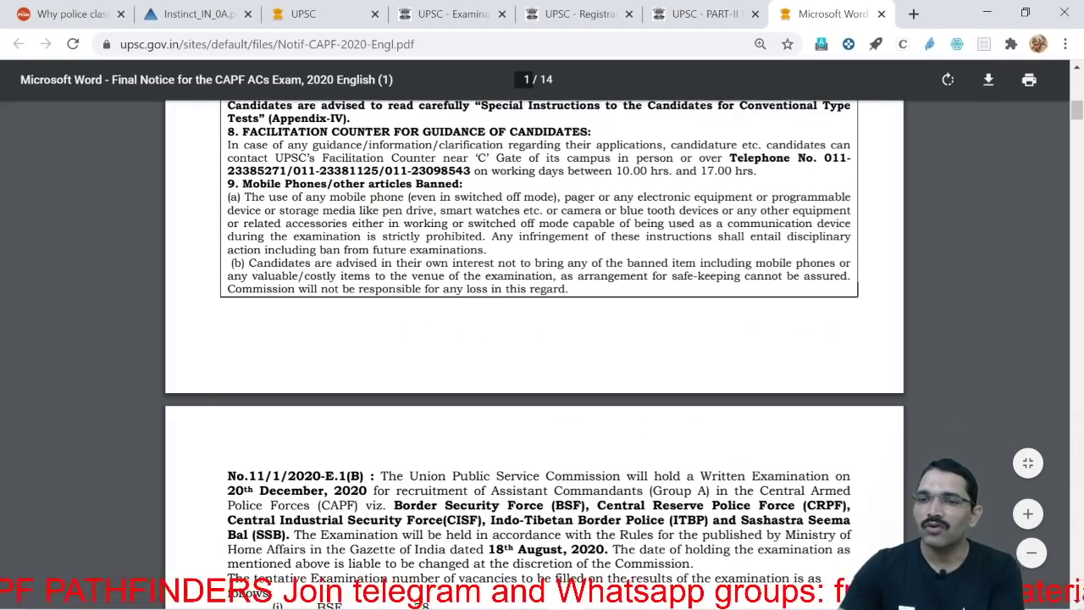
scroll(784, 381, down, 5)
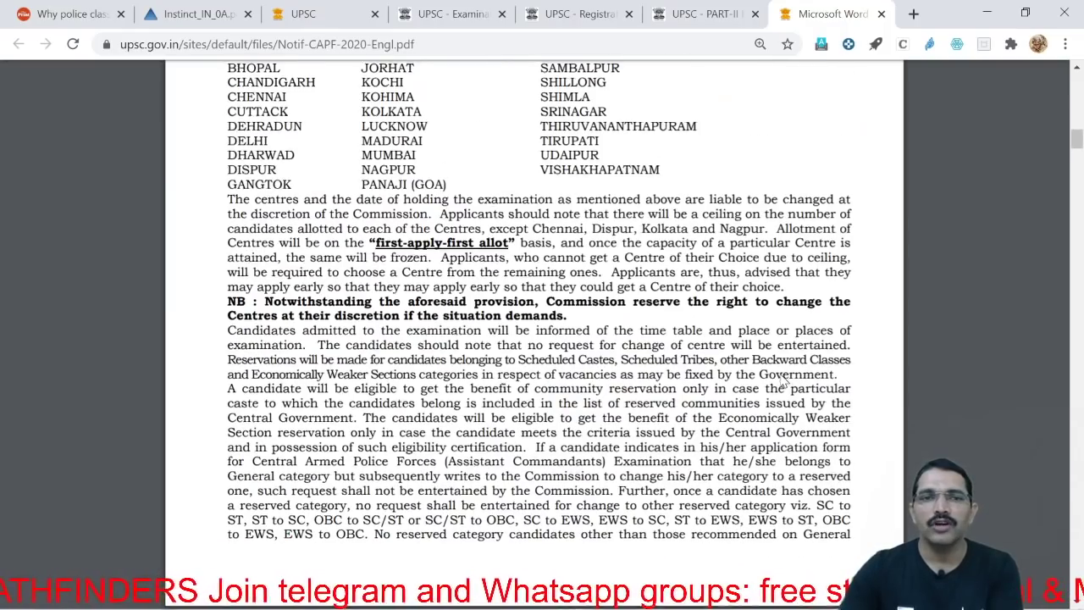
Scroll through the notice to the 209 total vacancies and the examination centres list
scroll(783, 381, up, 4)
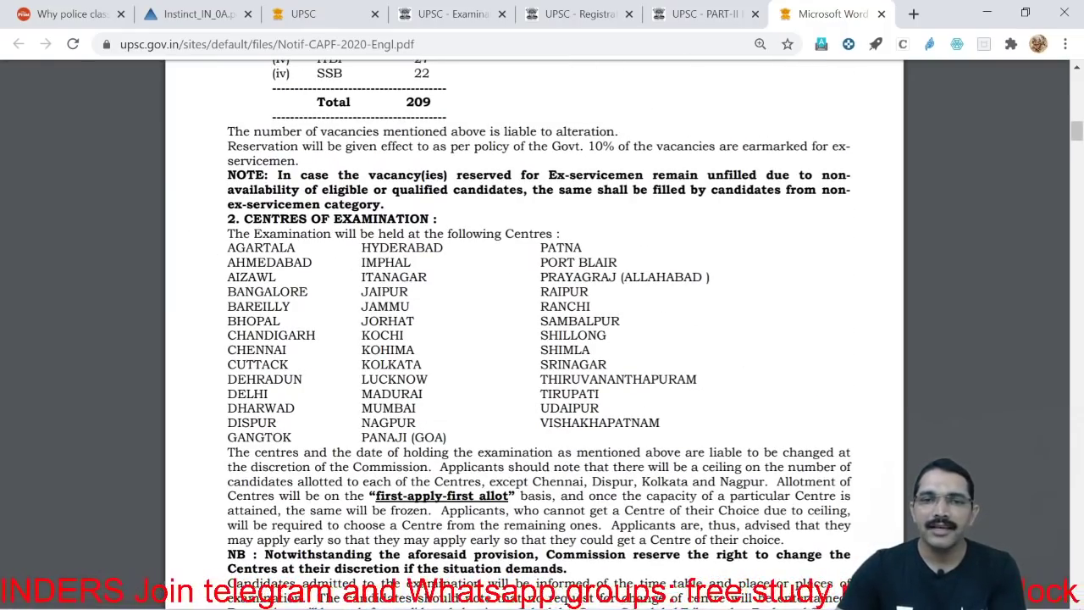
scroll(712, 334, down, 4)
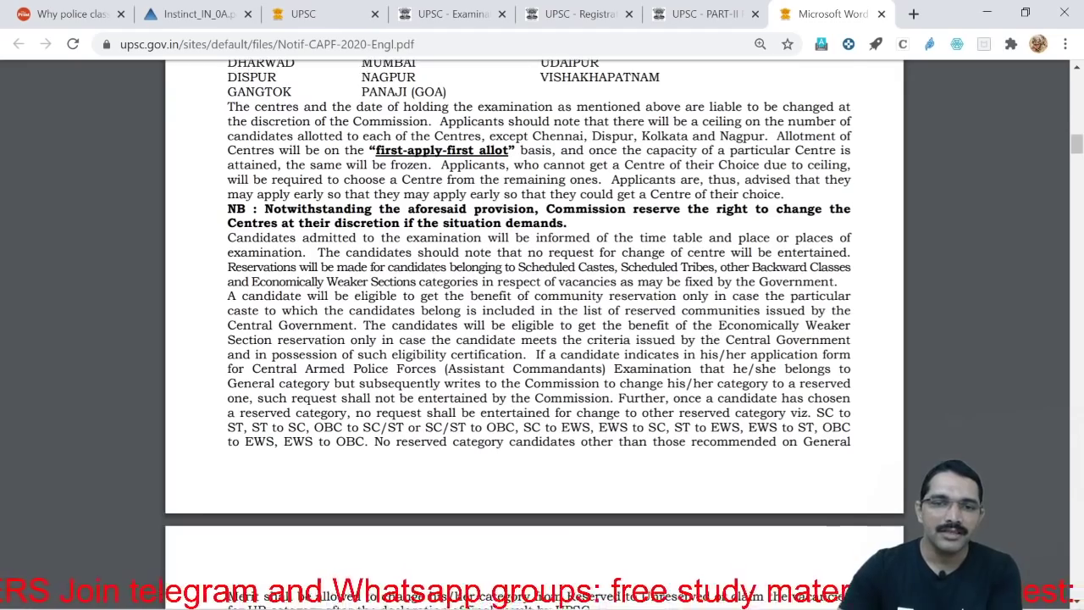
scroll(539, 297, down, 14)
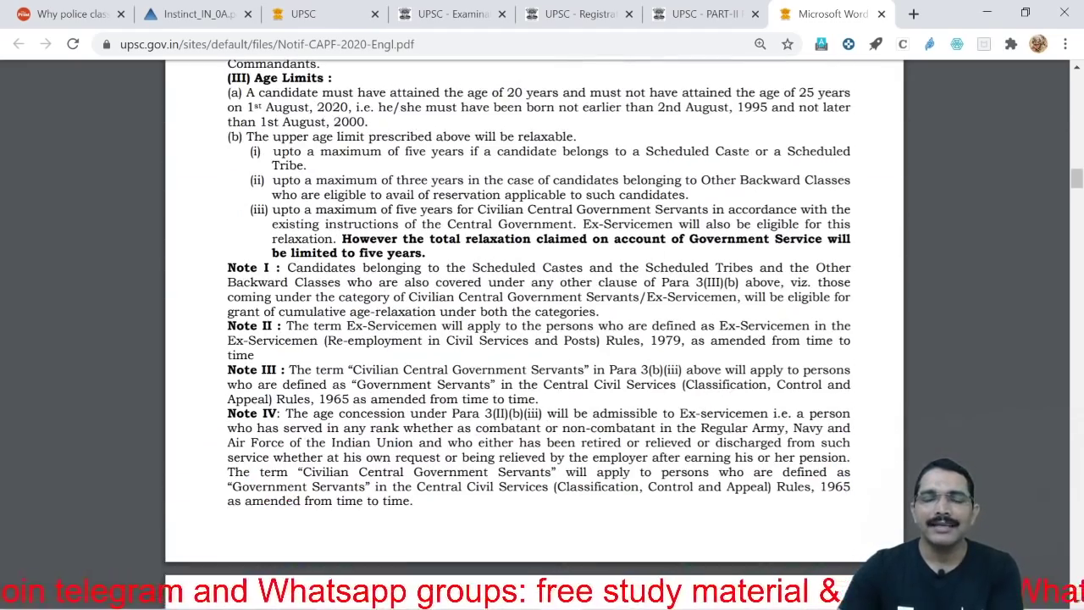
scroll(538, 313, down, 15)
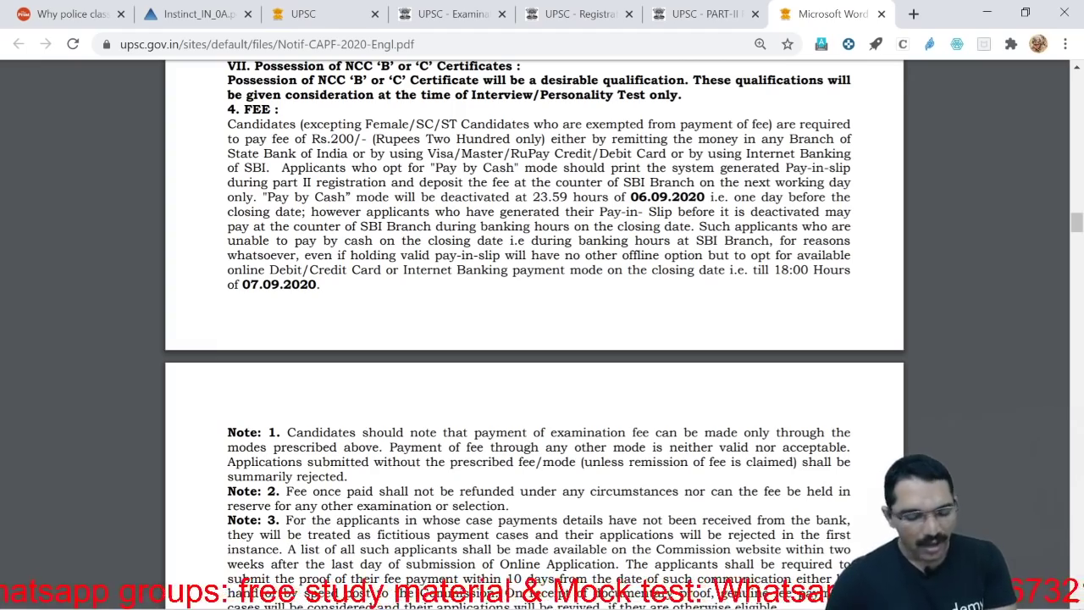
scroll(539, 314, down, 7)
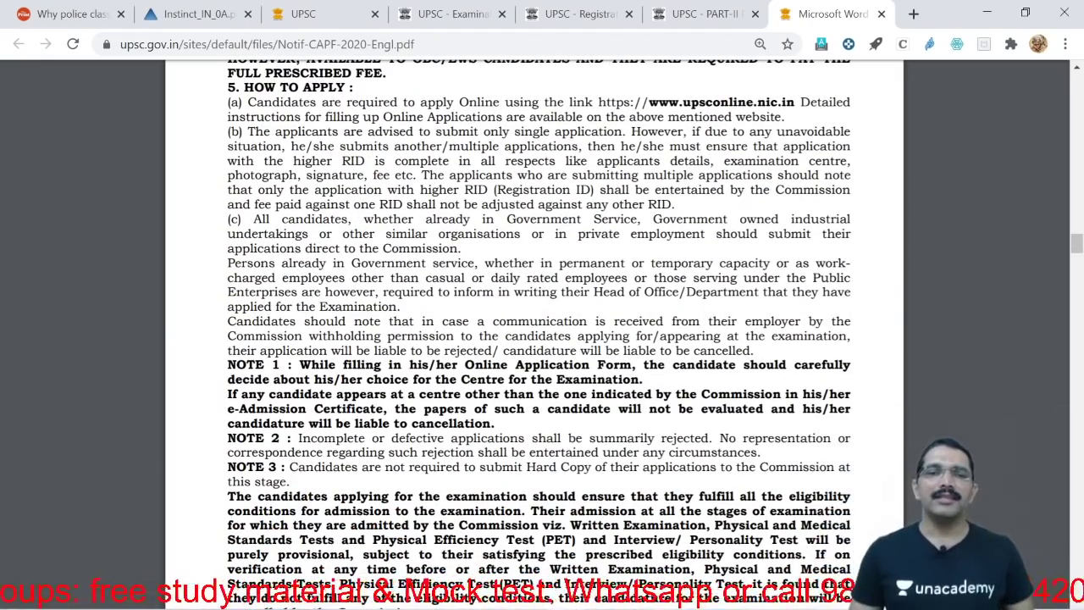
scroll(538, 313, up, 15)
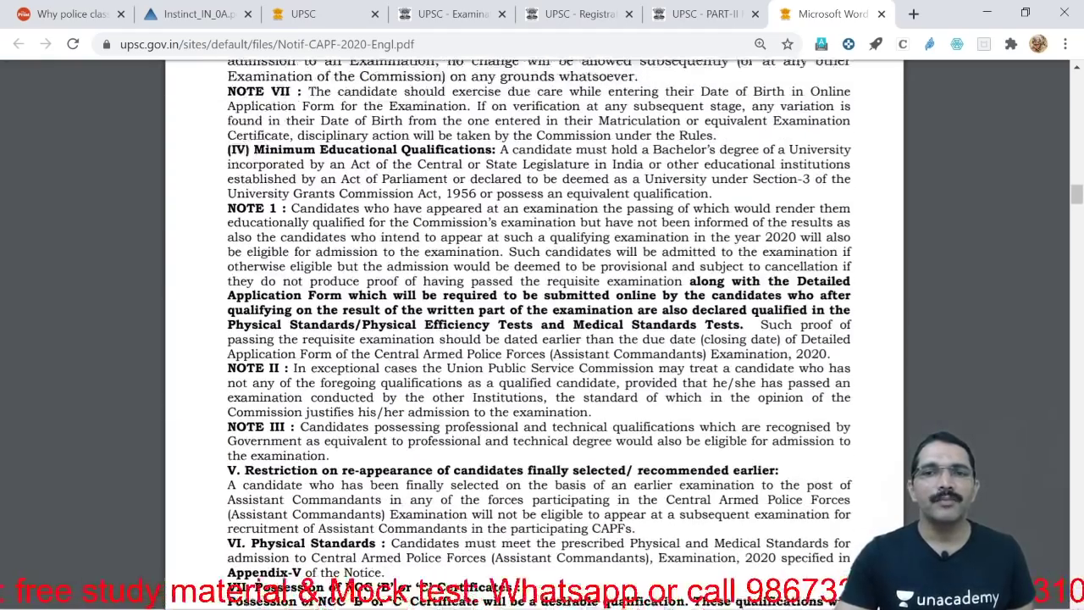
scroll(539, 313, up, 15)
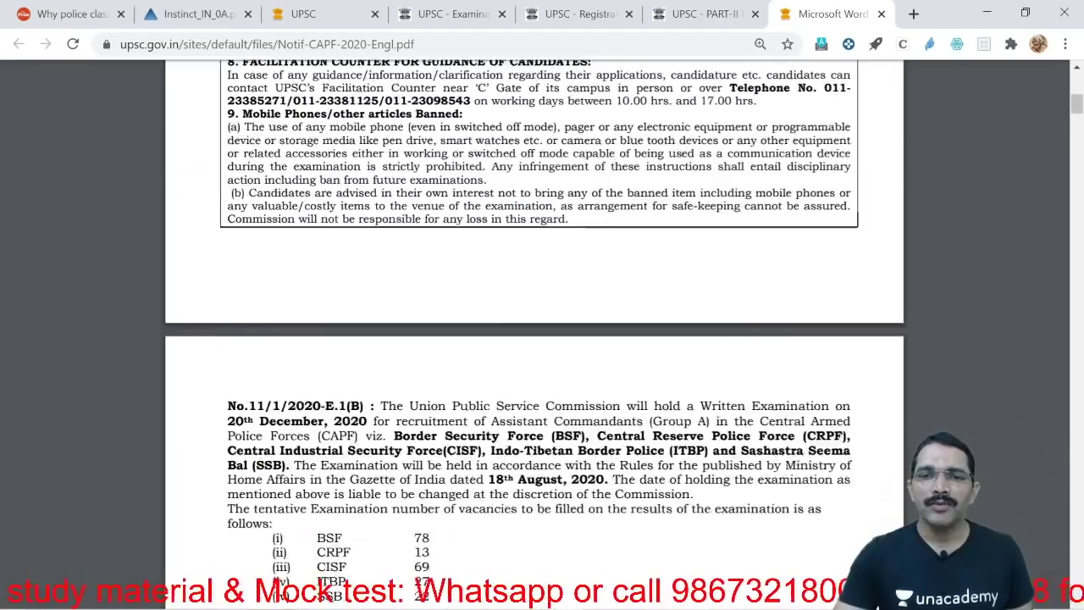
scroll(538, 313, down, 4)
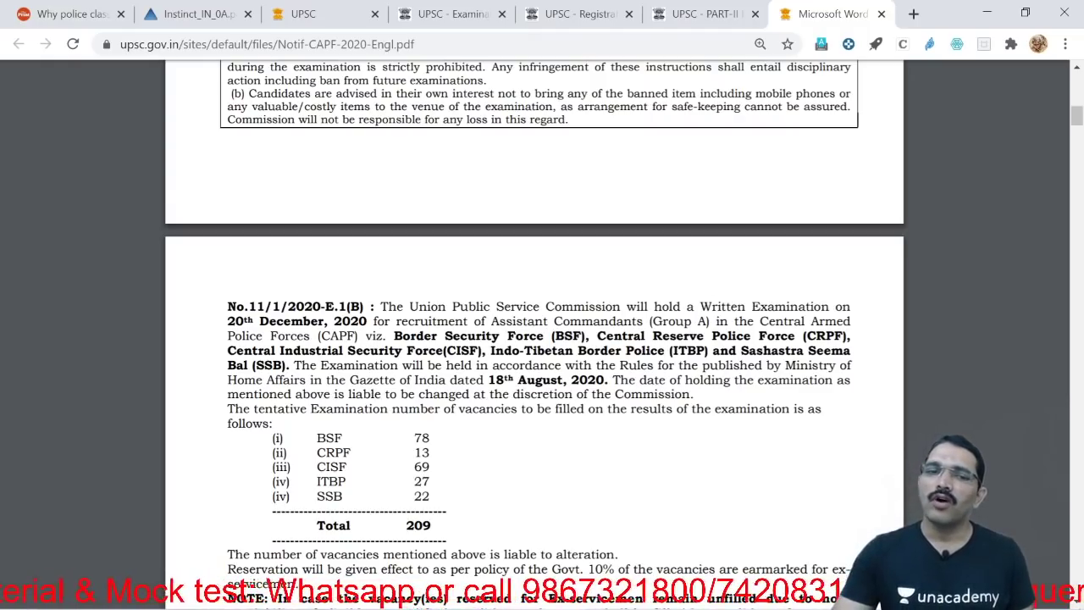
scroll(538, 338, down, 5)
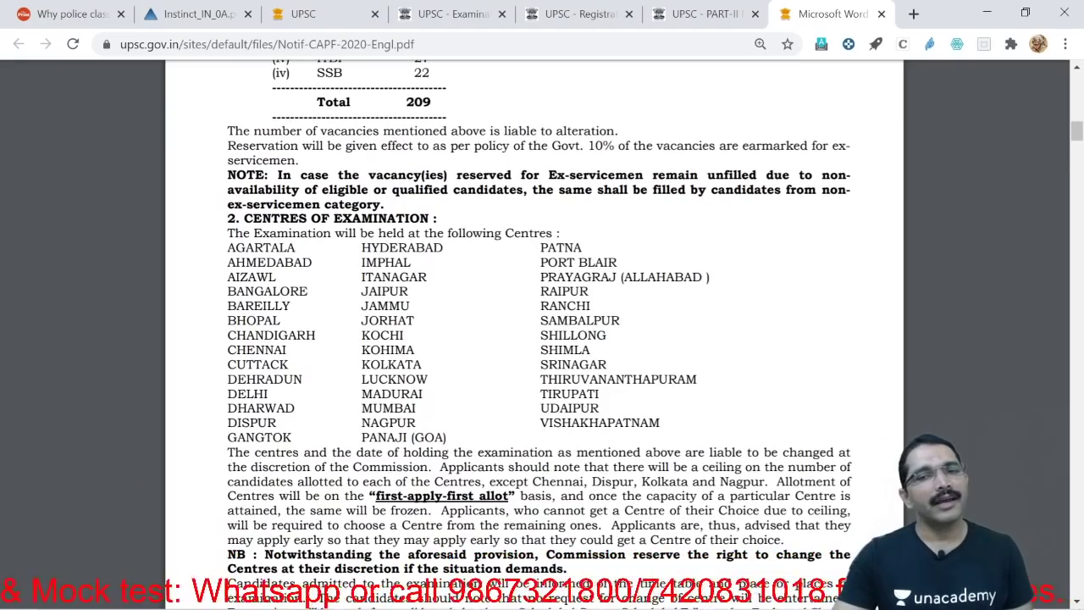